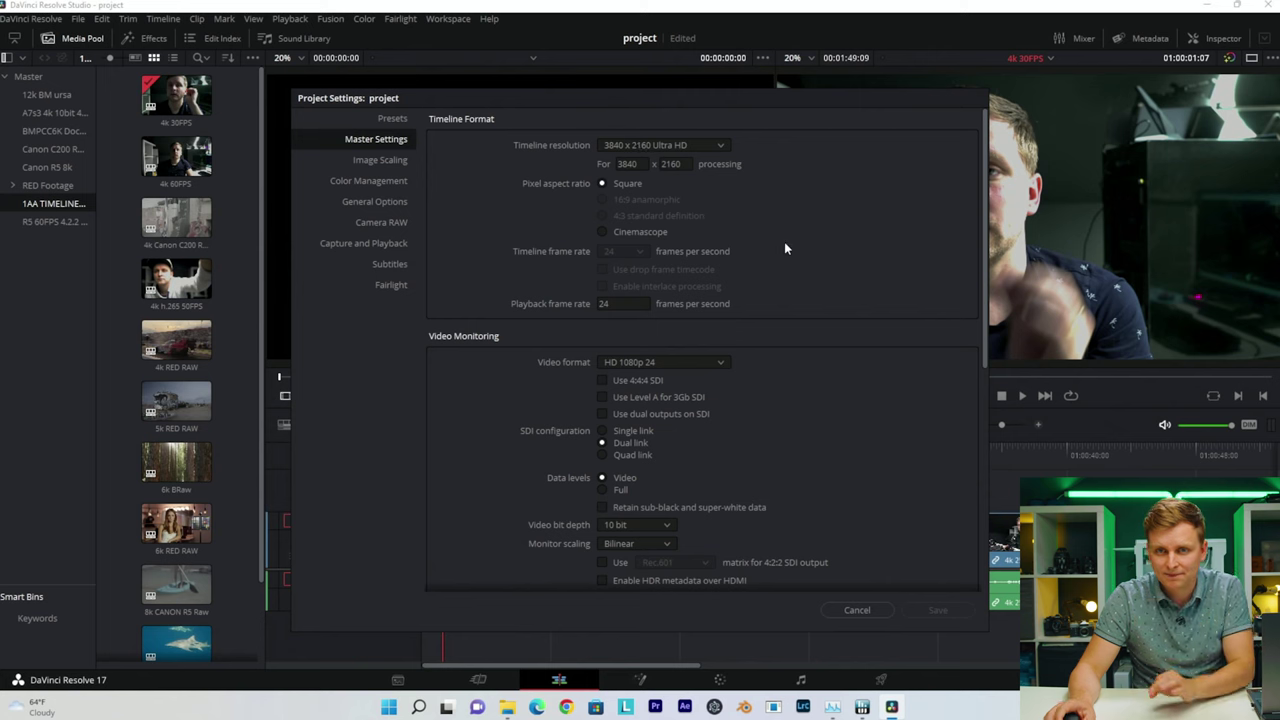
# - Cancel the project settings and examine the first clip's LUT 1, LUT 2 and NR nodes on the Color page
pyautogui.click(857, 610)
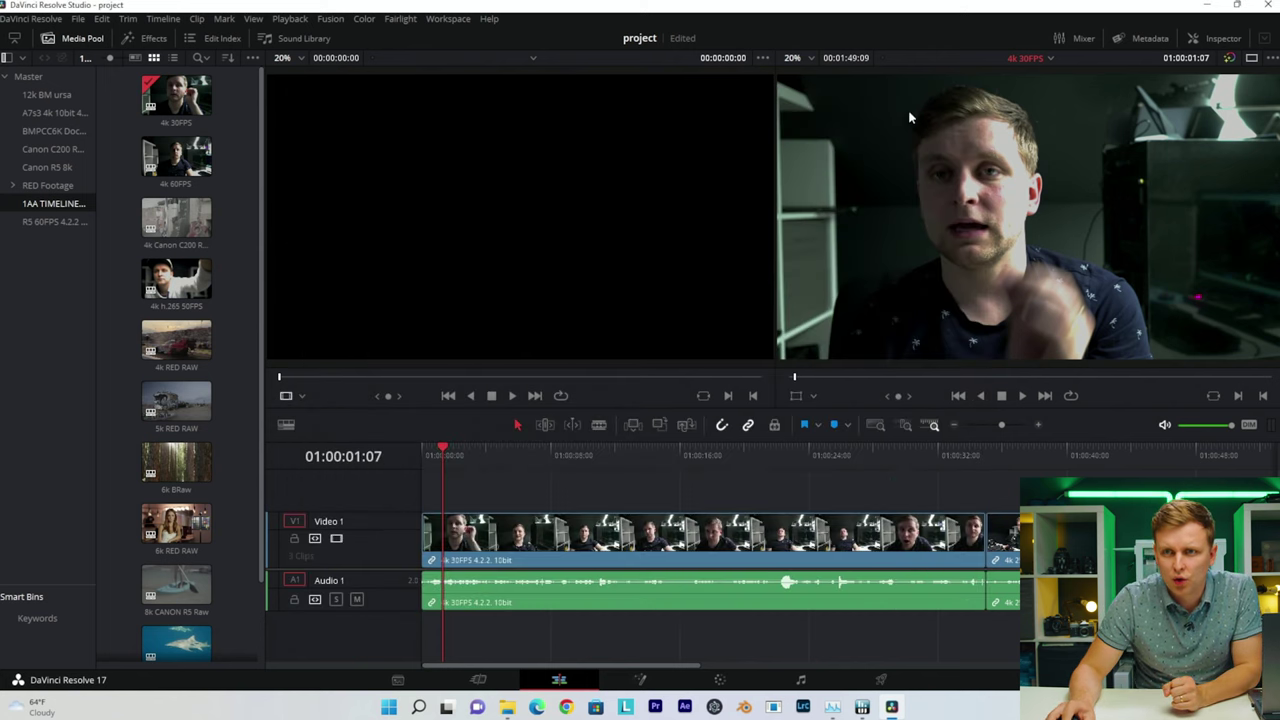
pyautogui.click(652, 683)
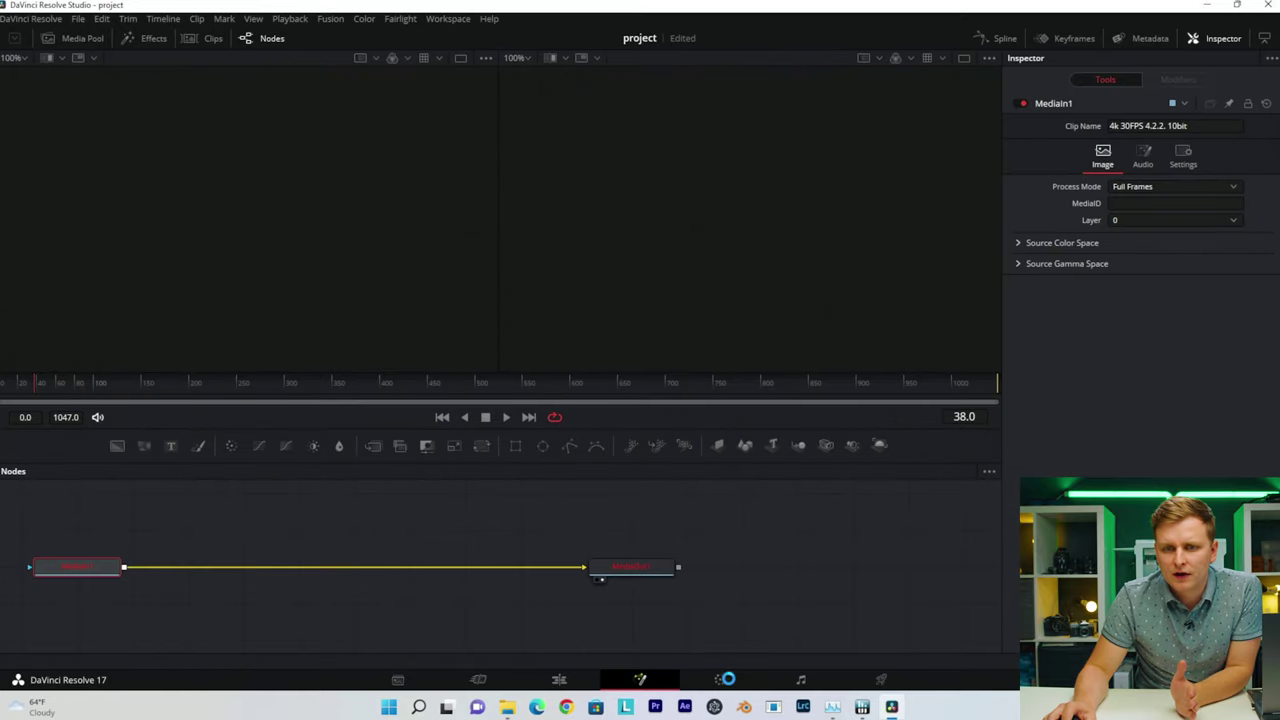
pyautogui.click(717, 680)
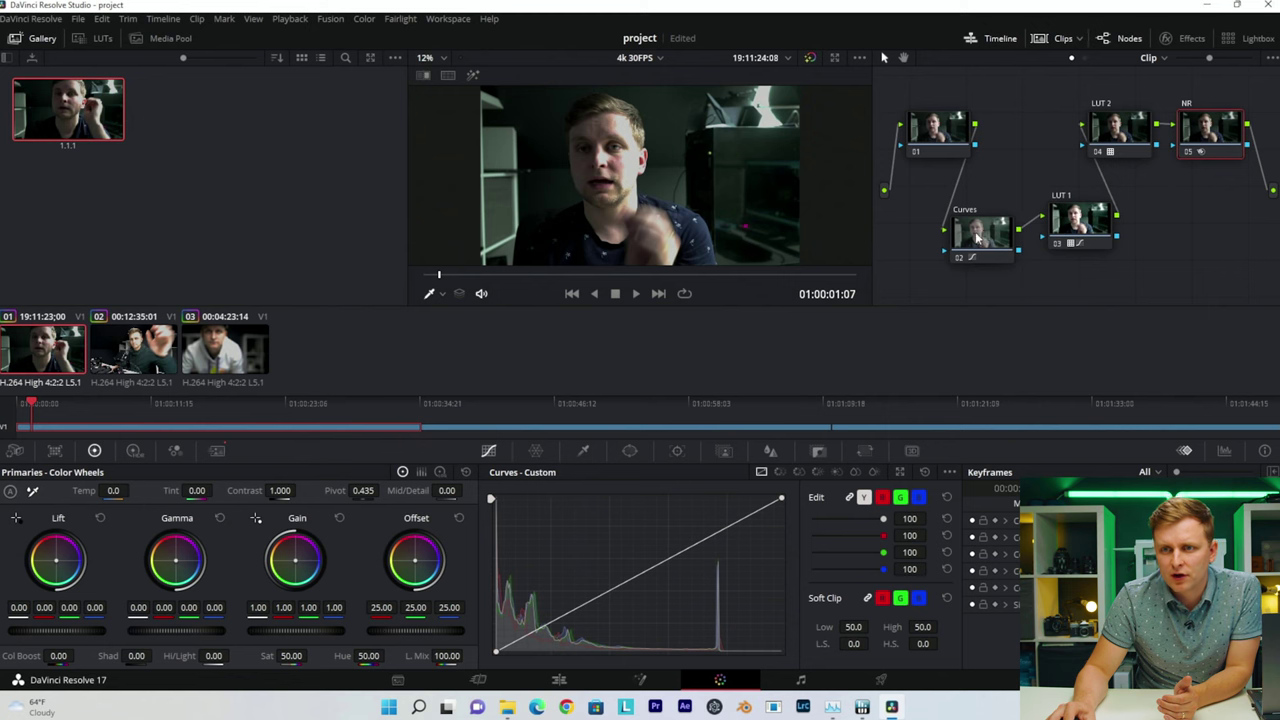
pyautogui.click(1055, 224)
pyautogui.click(1113, 119)
pyautogui.click(1214, 122)
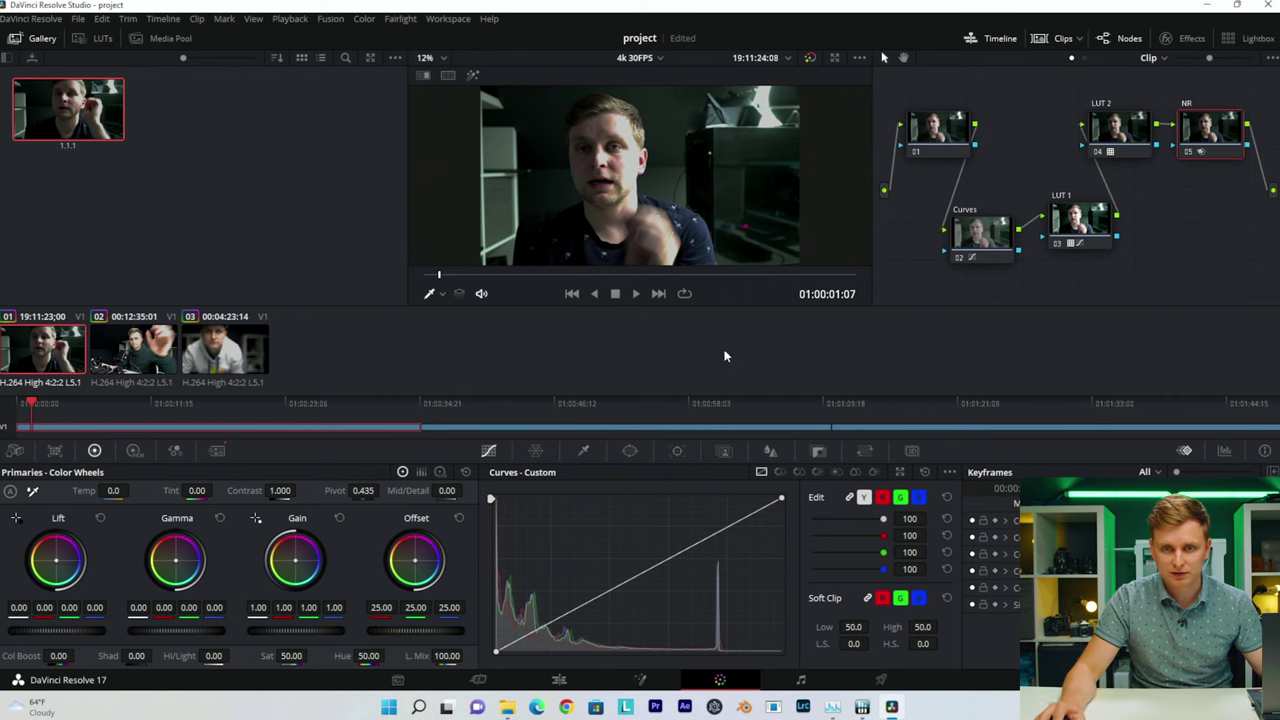
# - Return to the Edit page and play back the graded 4k 30FPS clip to check its playback performance
pyautogui.click(545, 688)
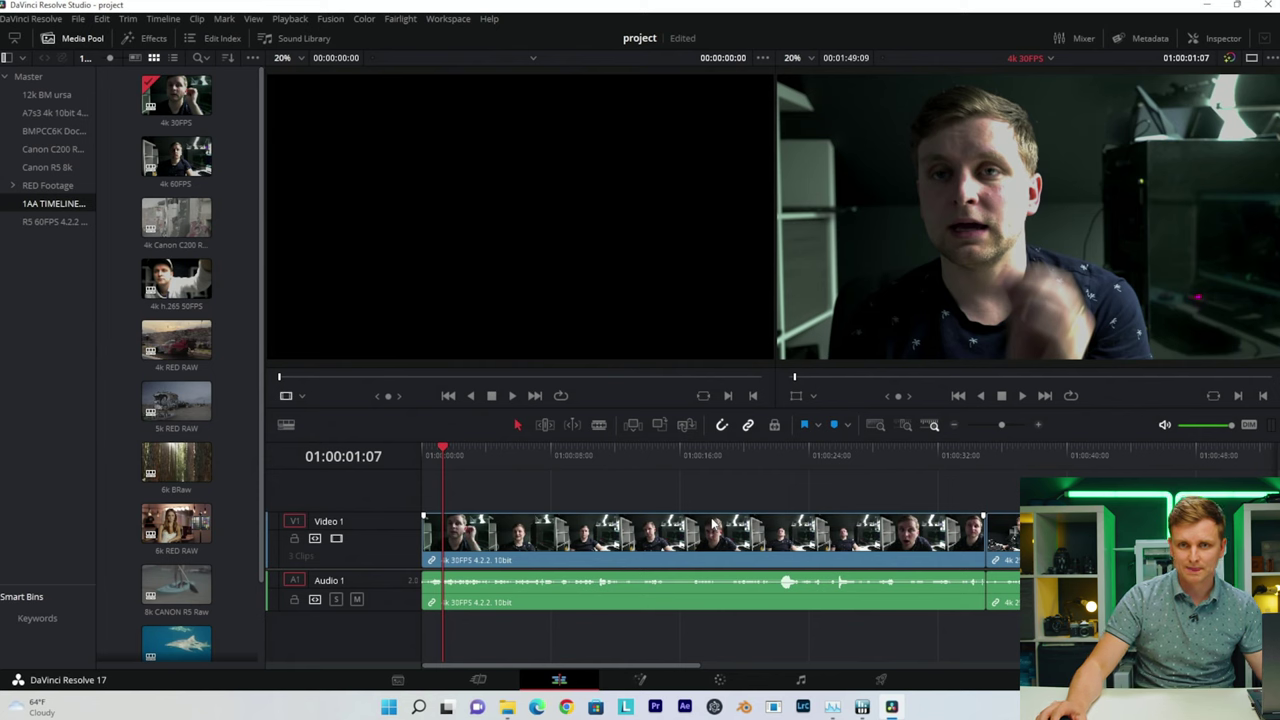
pyautogui.click(1229, 59)
pyautogui.click(1230, 60)
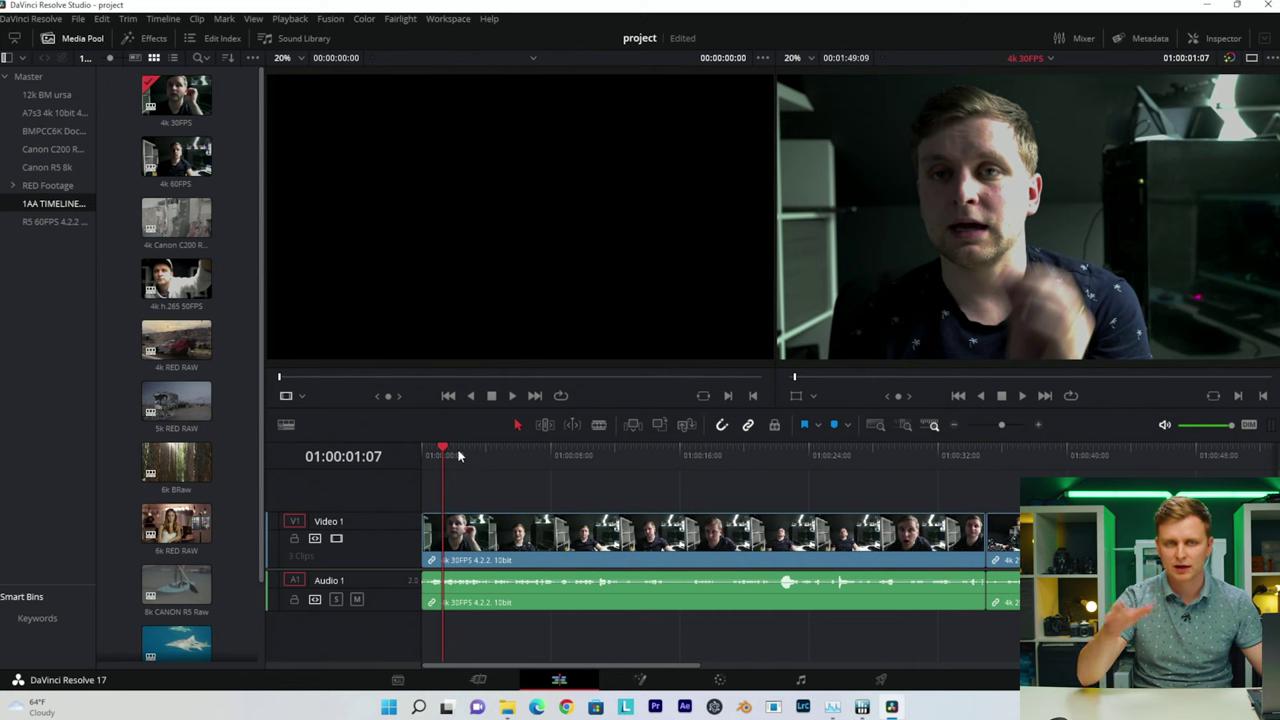
pyautogui.press('space')
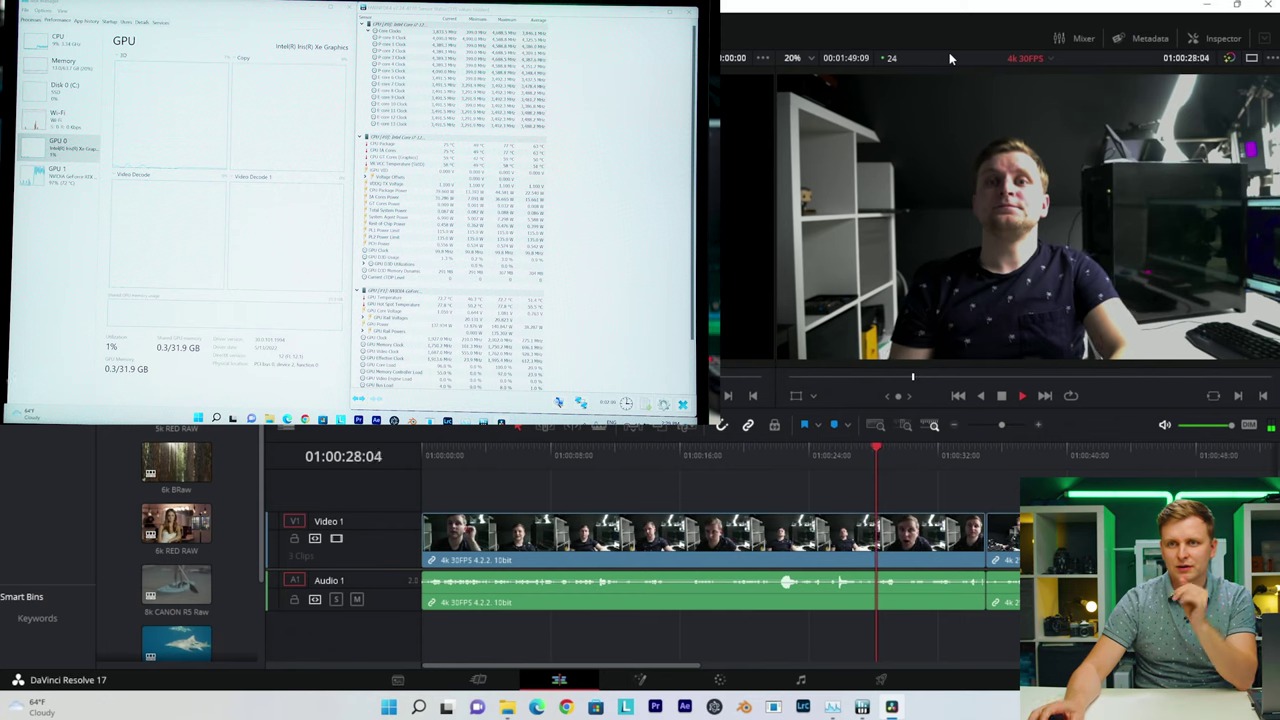
pyautogui.press('space')
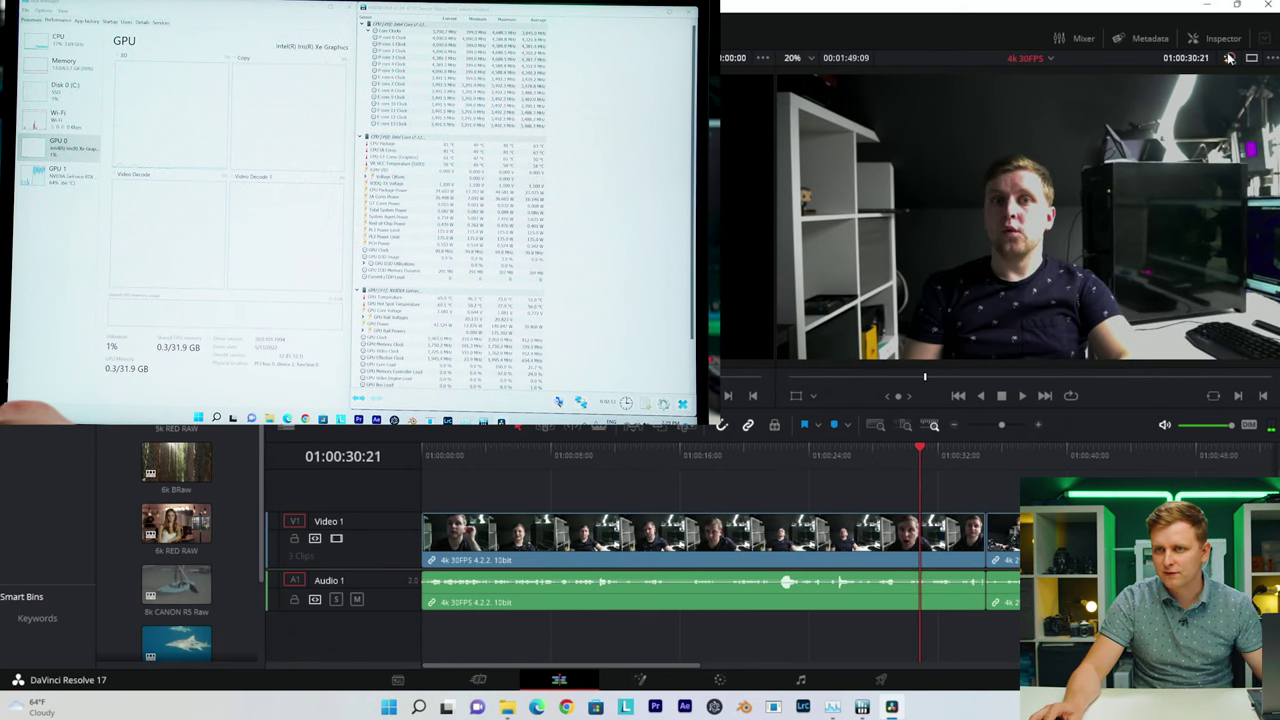
# - Bypass the color grades and play the timeline from the first clip into the second, with all three clips in view
pyautogui.click(1229, 58)
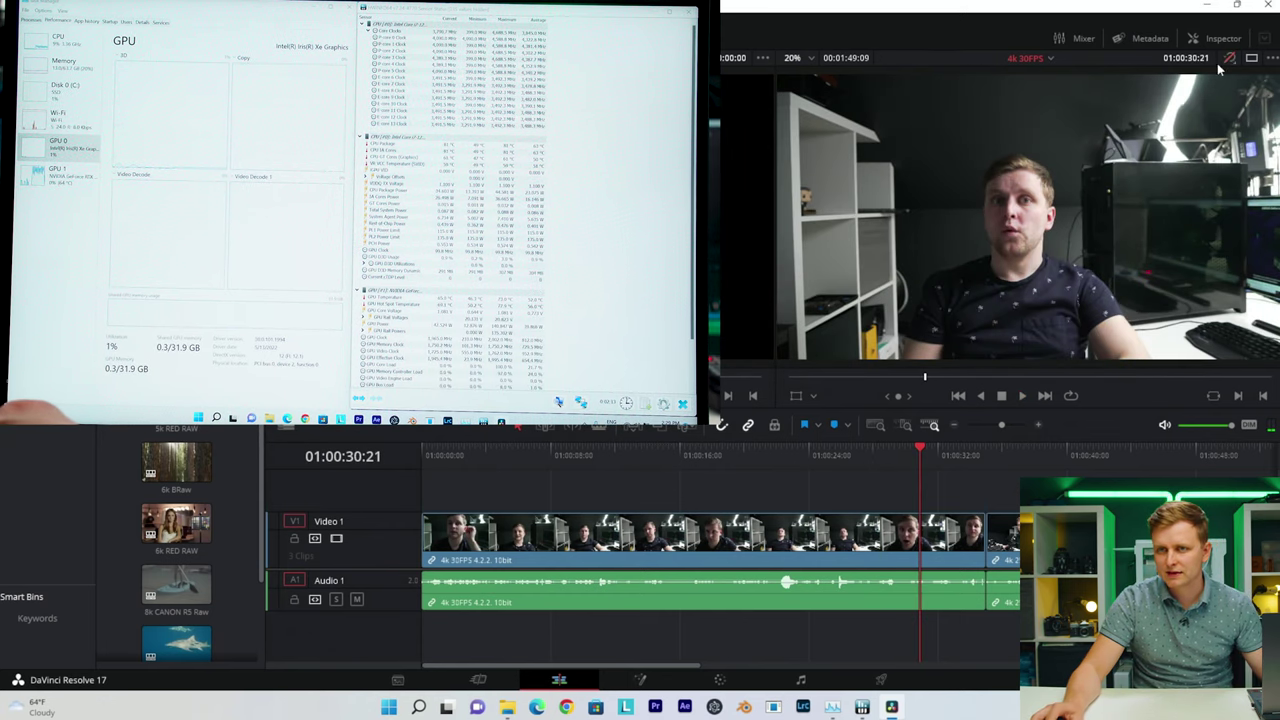
pyautogui.moveTo(790, 455); pyautogui.dragTo(580, 550)
pyautogui.press('space')
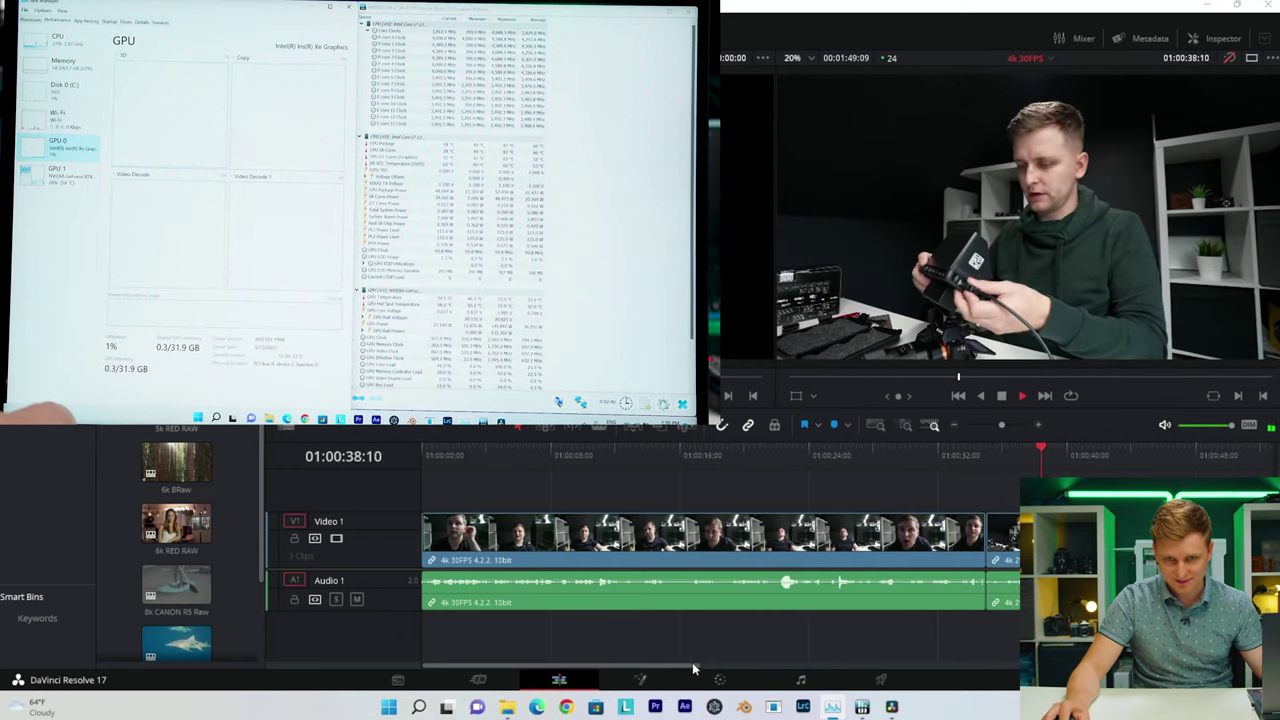
pyautogui.scroll(-4, 963, 560)
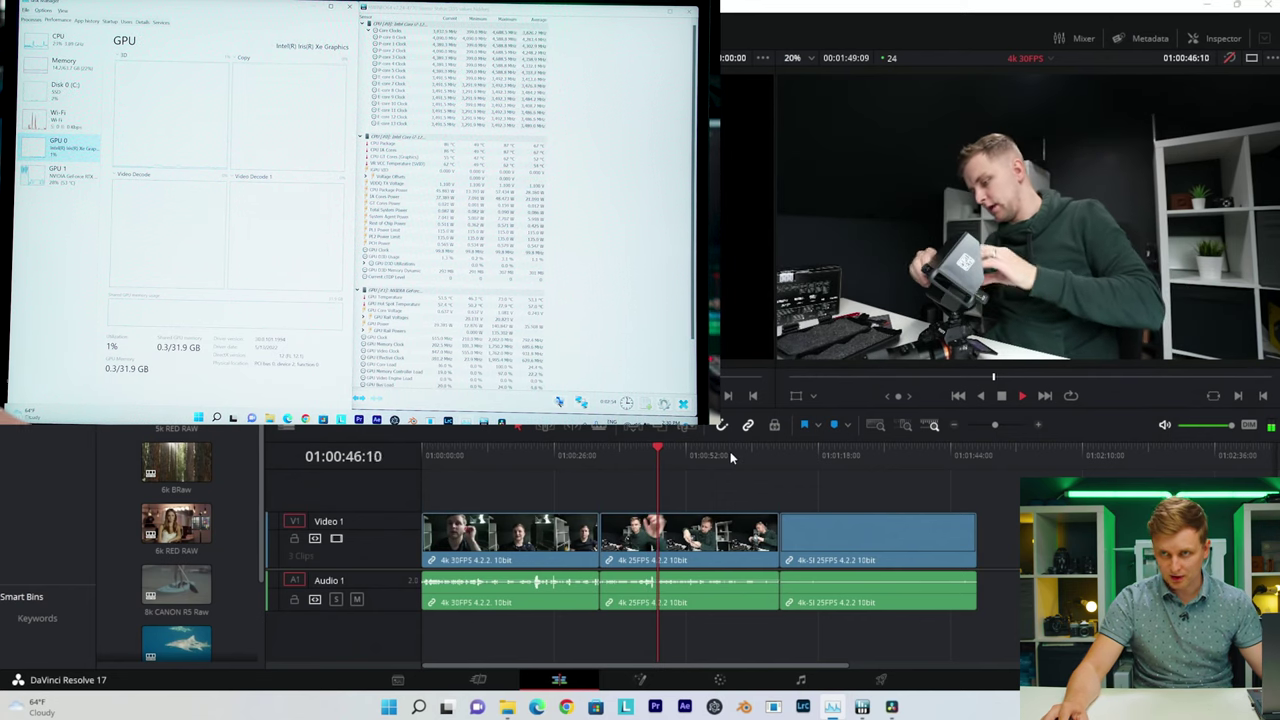
# - Re-enable the color grades and play back part of the graded second clip
pyautogui.press('space')
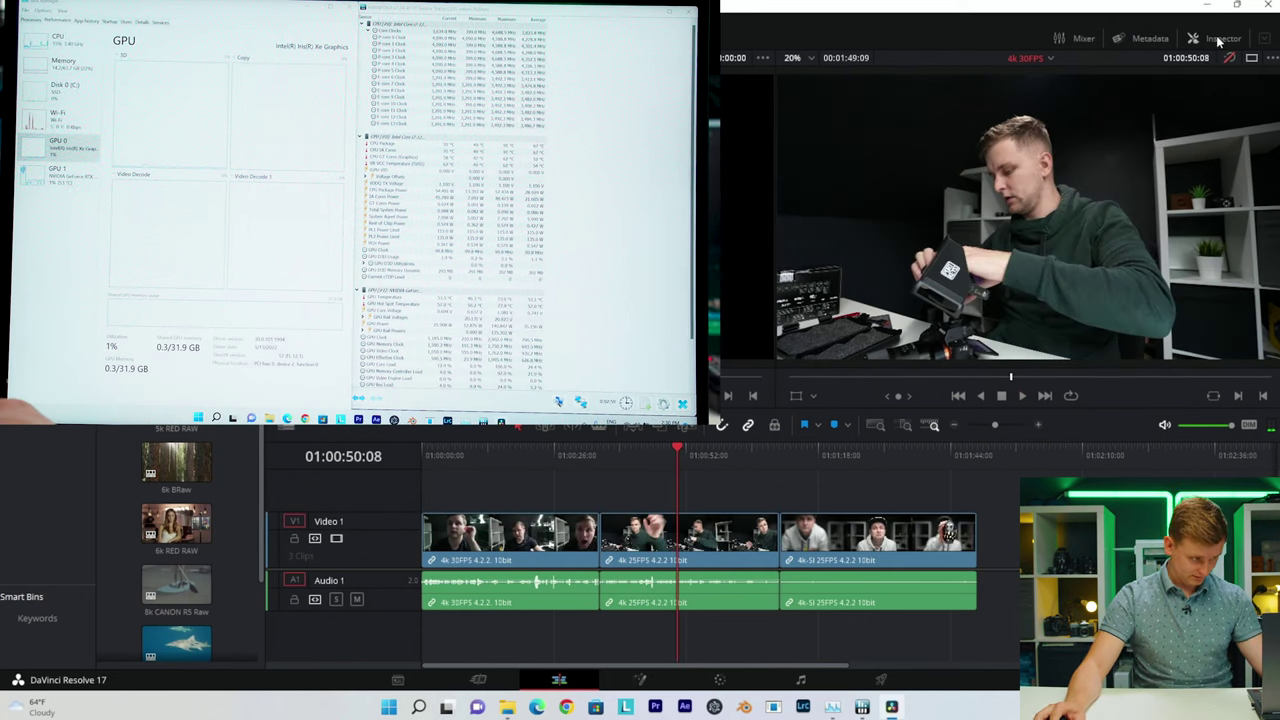
pyautogui.press('space')
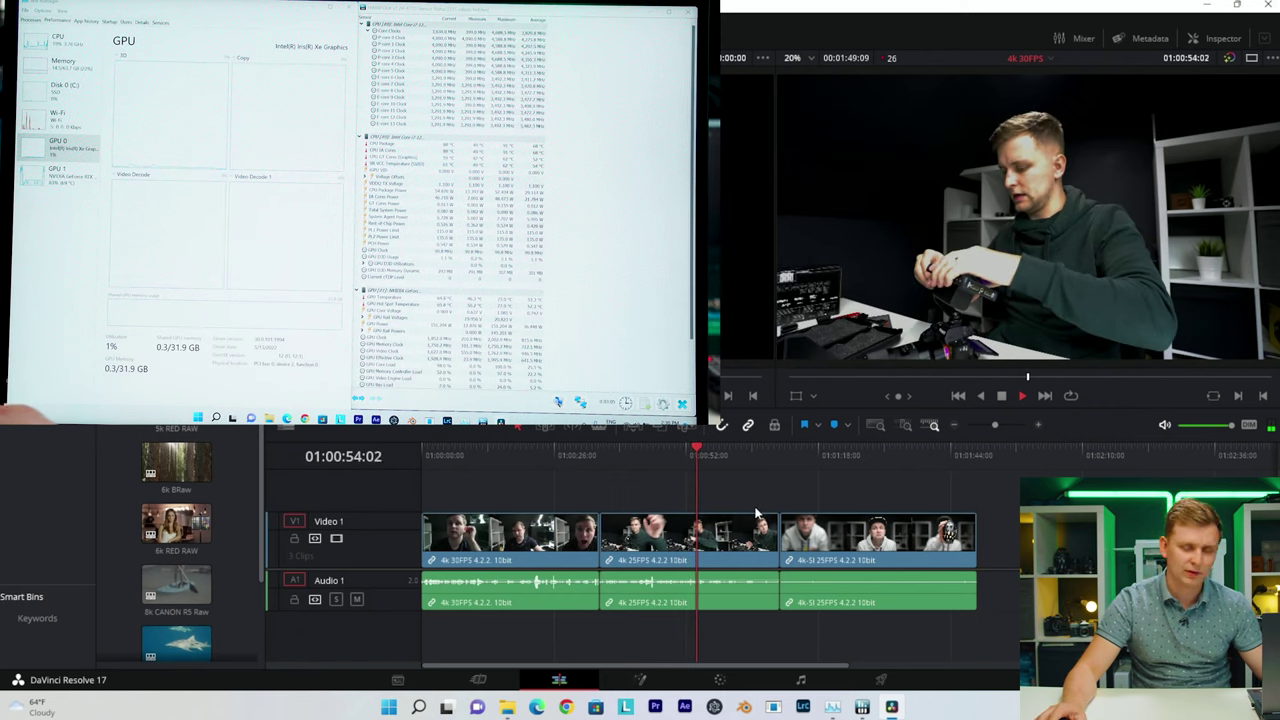
pyautogui.press('space')
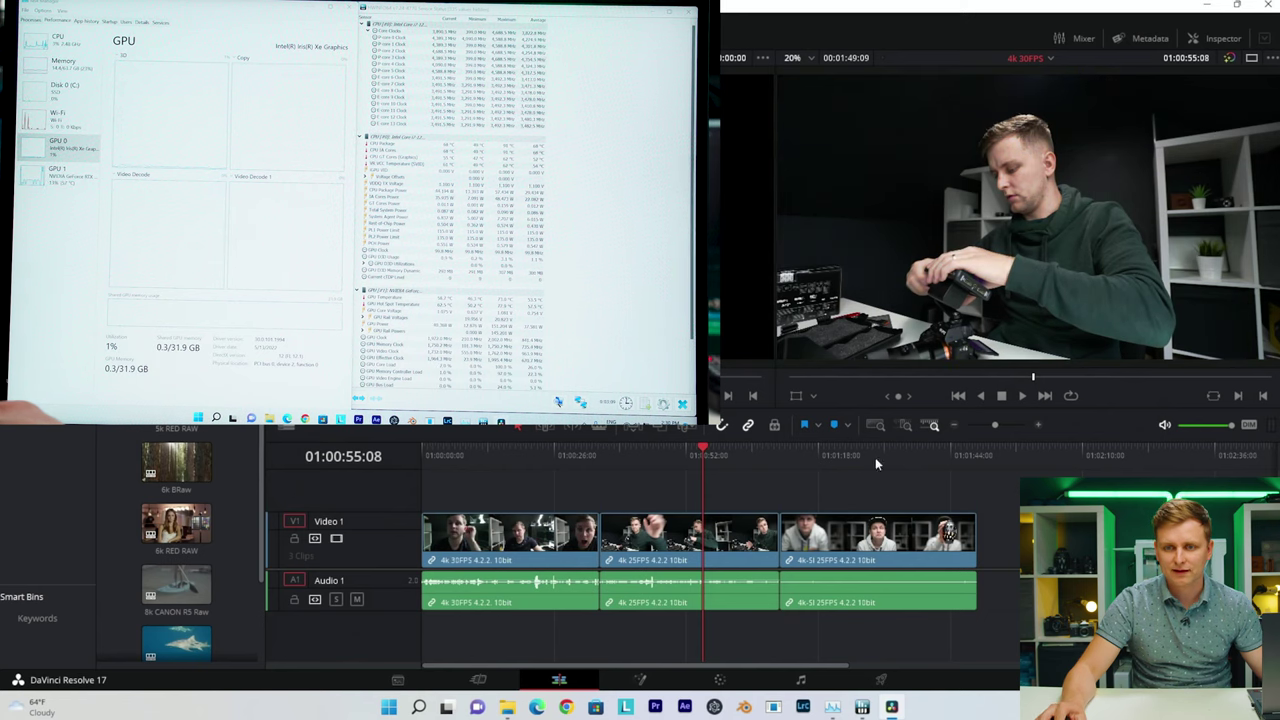
# - On the Color page, disconnect the NR node from the second clip's node chain so LUT 2 feeds the output directly
pyautogui.click(728, 540)
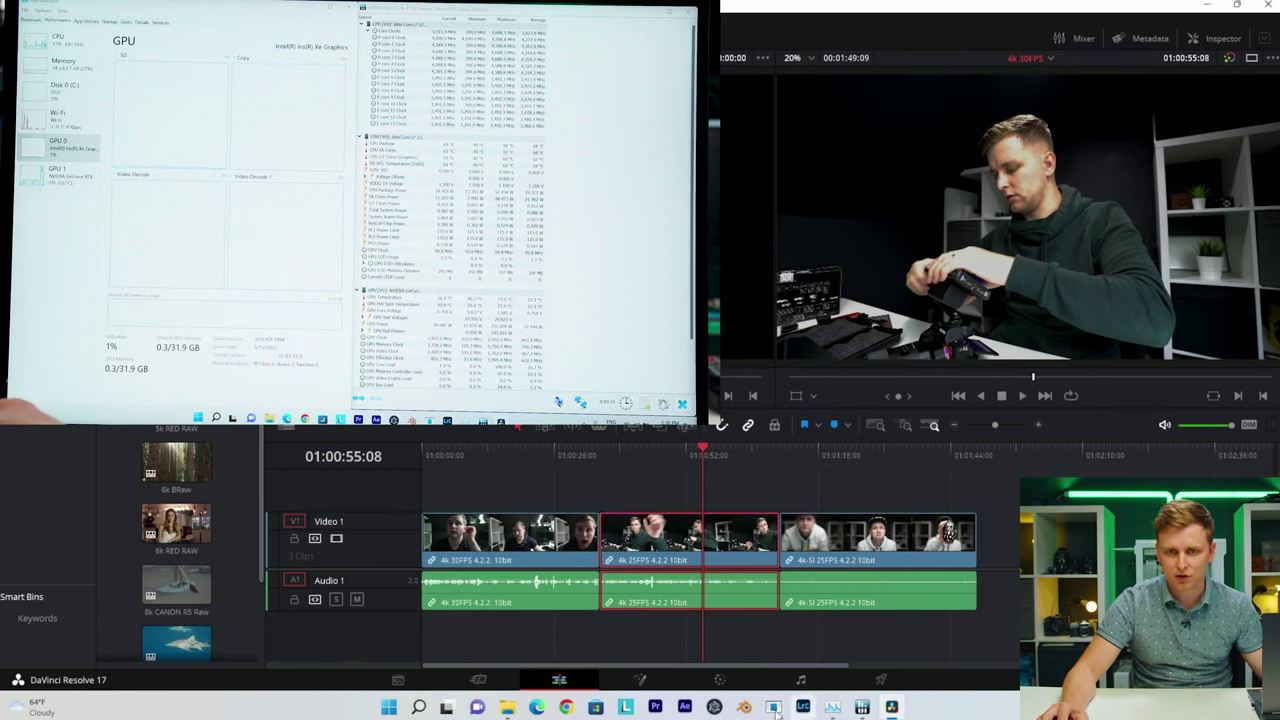
pyautogui.click(648, 681)
pyautogui.click(716, 681)
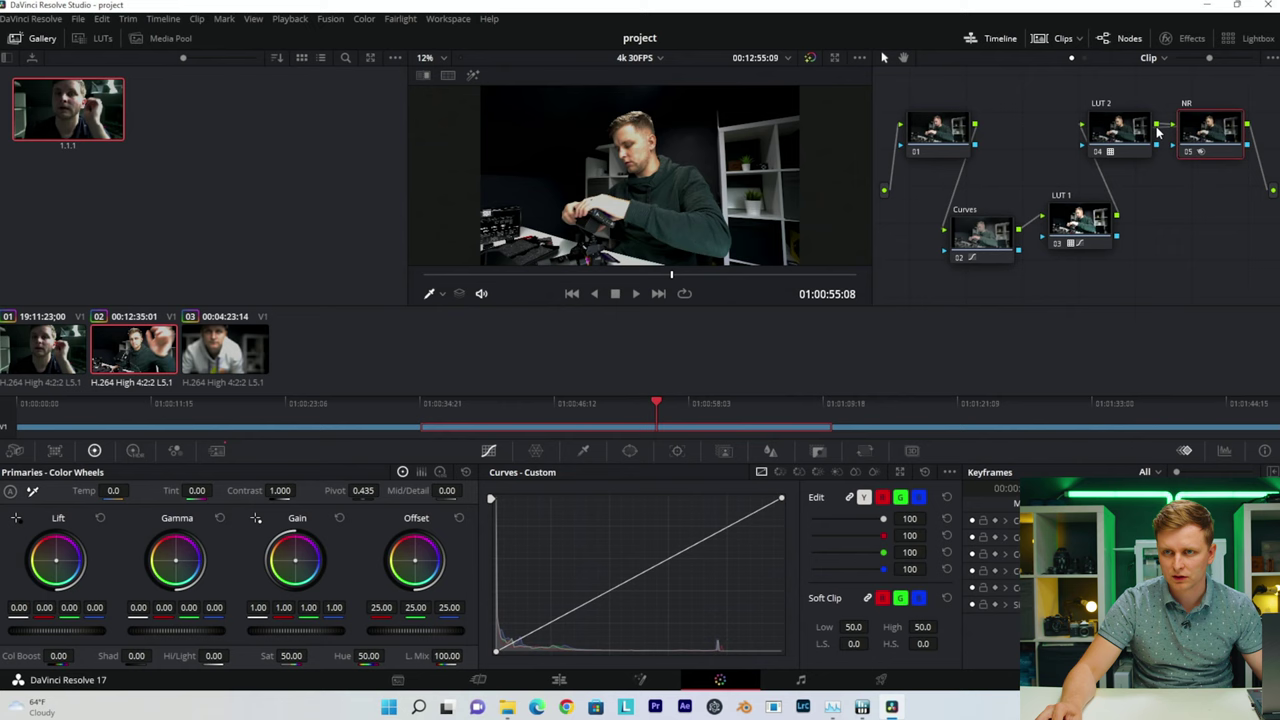
pyautogui.moveTo(1230, 127); pyautogui.dragTo(1272, 190)
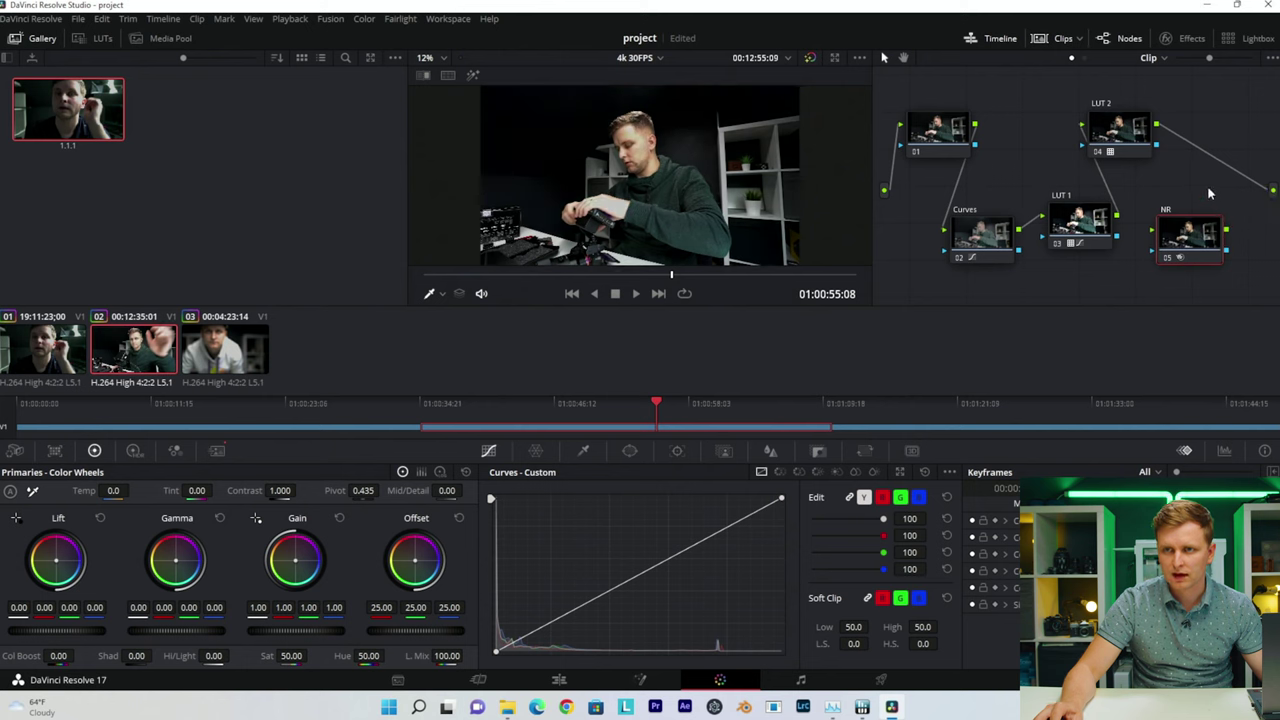
pyautogui.moveTo(1170, 230); pyautogui.dragTo(1194, 214)
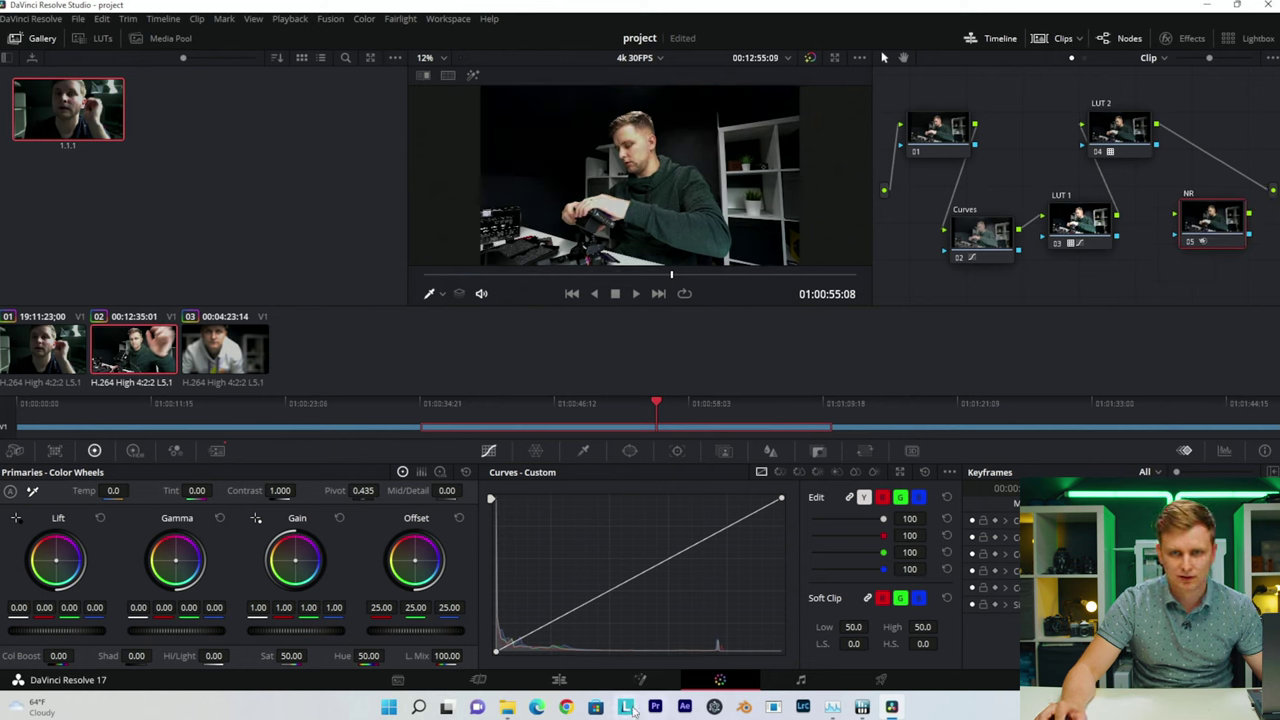
# - Return to the Edit page and play back the second clip without noise reduction to check its frame rate
pyautogui.click(561, 681)
pyautogui.moveTo(665, 455); pyautogui.dragTo(617, 452)
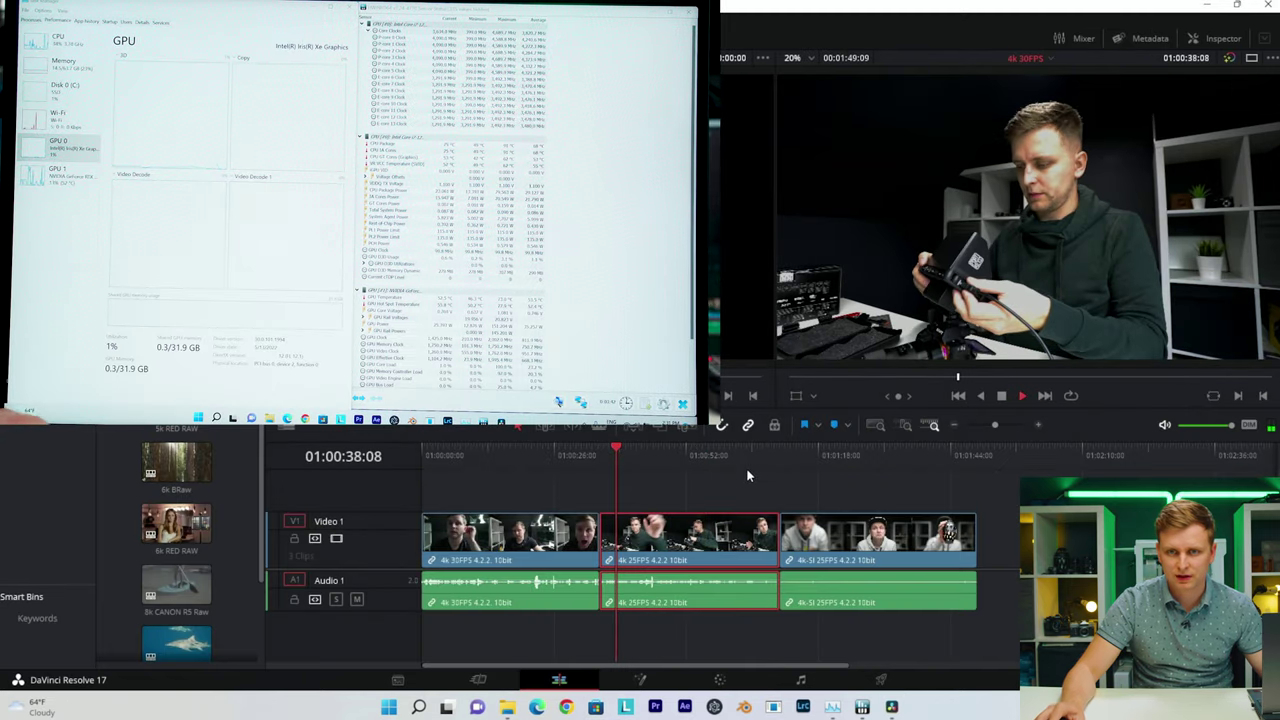
pyautogui.press('space')
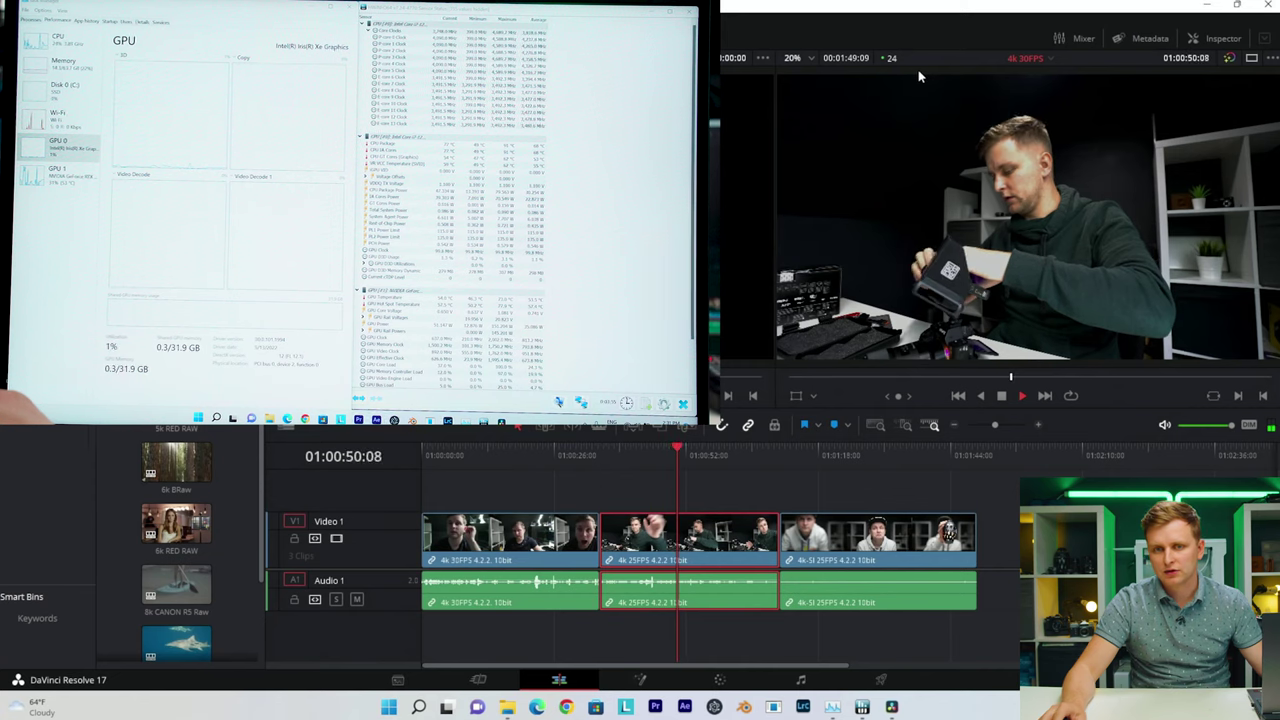
pyautogui.moveTo(754, 448); pyautogui.dragTo(622, 464)
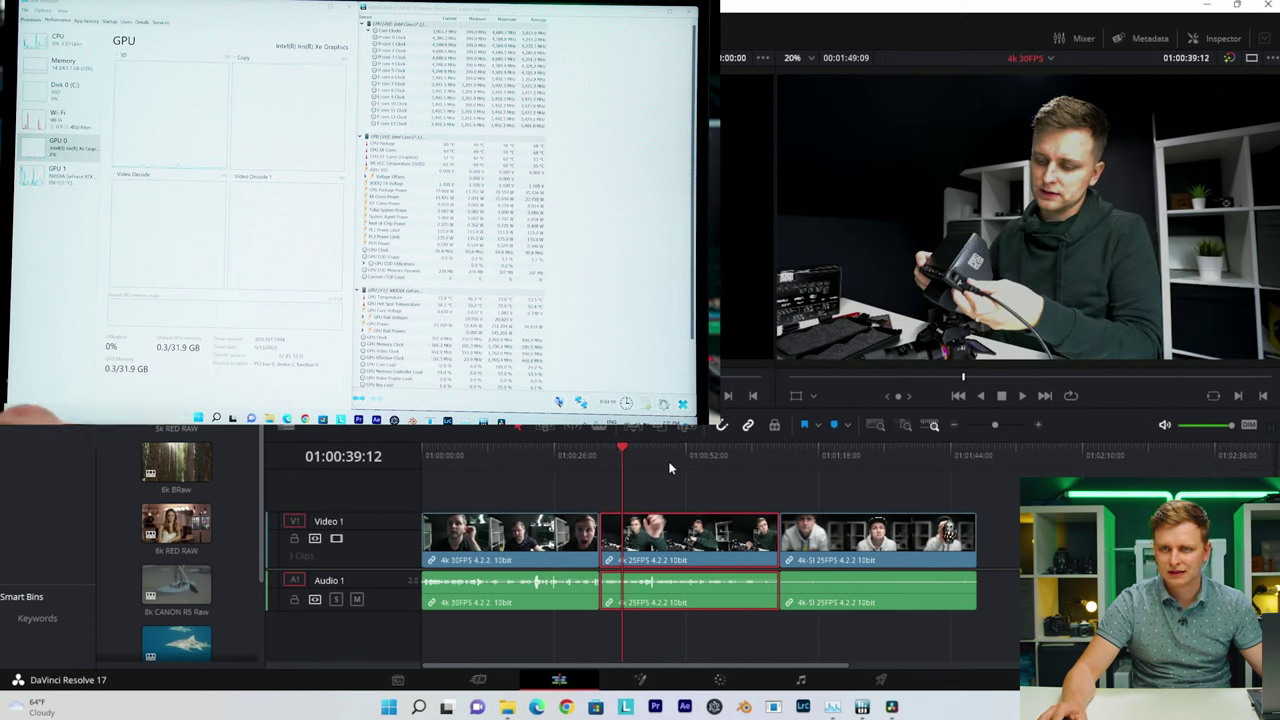
pyautogui.press('space')
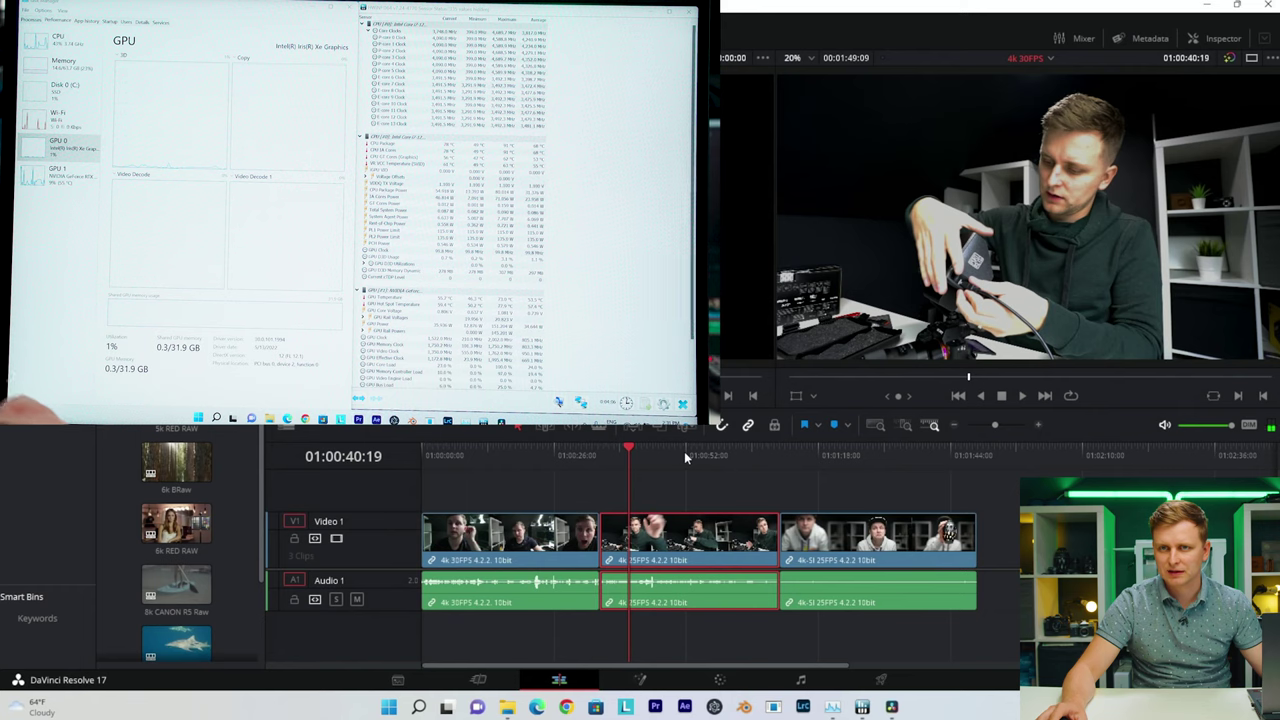
# - Jump the playhead to various points within the second clip to test how responsively the graded footage scrubs
pyautogui.click(695, 455)
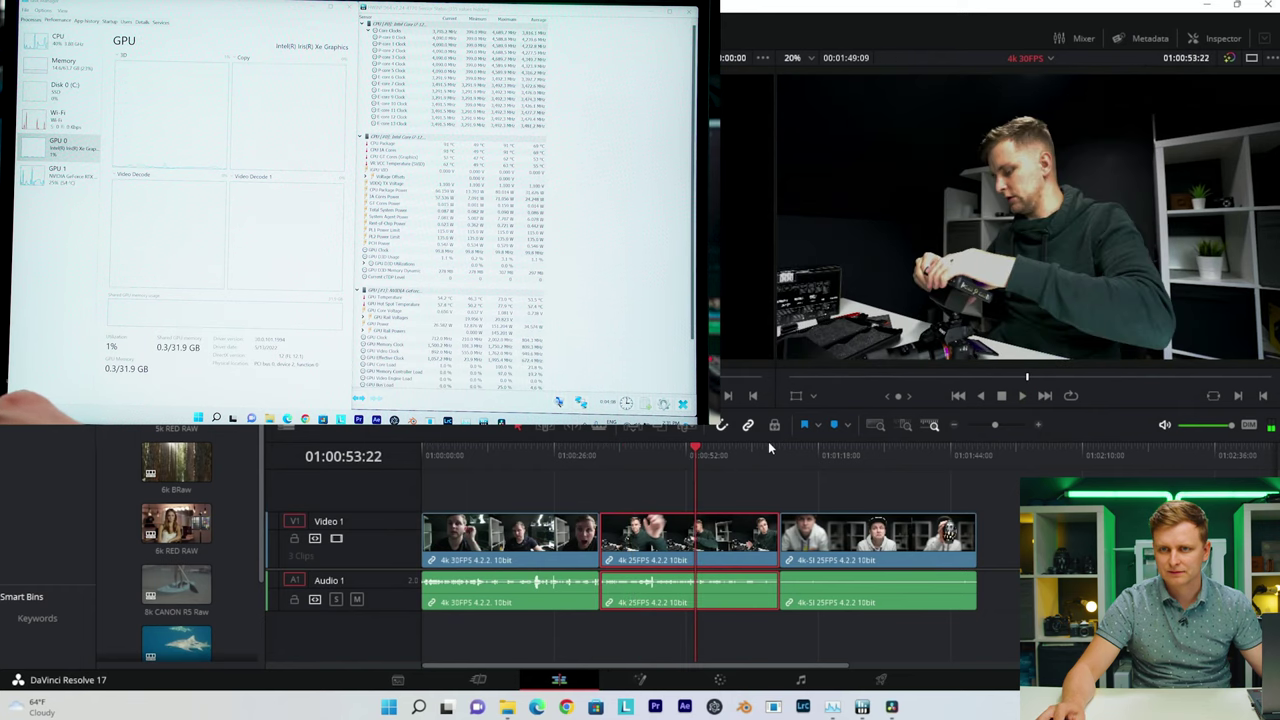
pyautogui.click(744, 452)
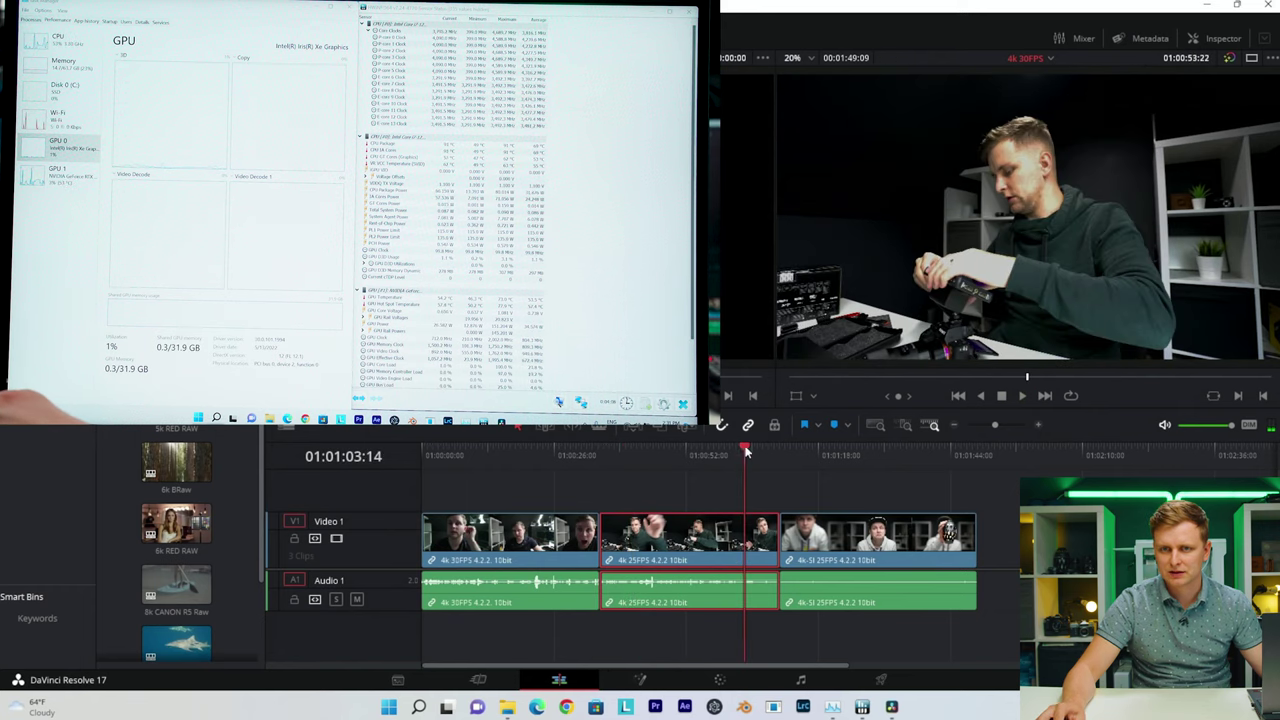
pyautogui.click(640, 452)
pyautogui.click(690, 452)
pyautogui.click(750, 451)
pyautogui.click(681, 450)
pyautogui.click(671, 451)
pyautogui.click(656, 452)
pyautogui.click(641, 452)
pyautogui.click(675, 452)
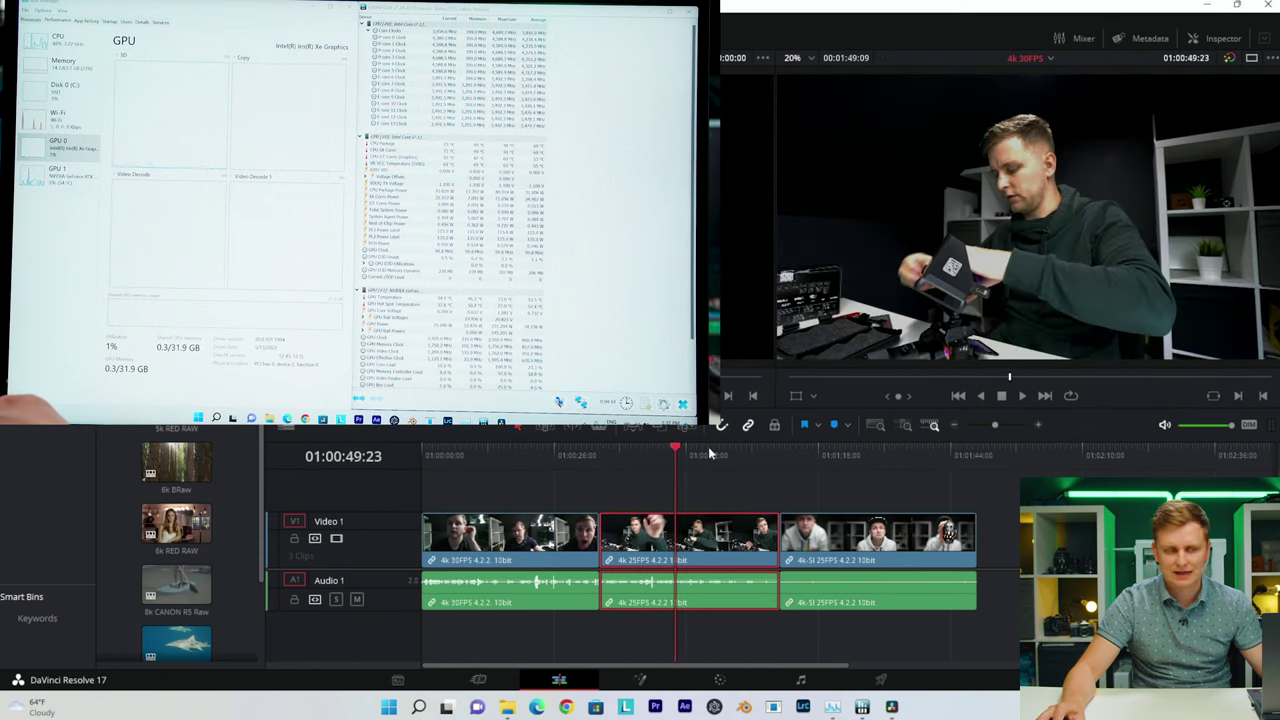
pyautogui.click(707, 452)
pyautogui.click(659, 452)
pyautogui.click(627, 452)
pyautogui.click(658, 452)
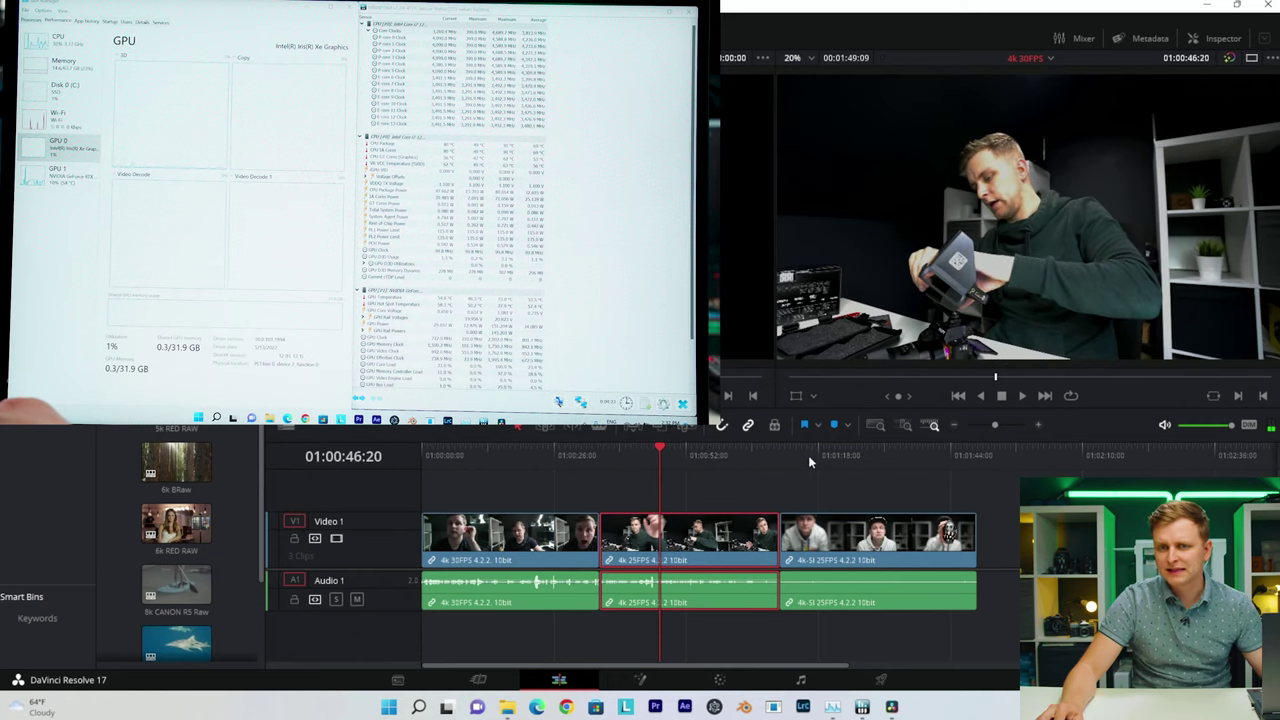
# - Play back the graded third clip from near its beginning to check its playback performance
pyautogui.click(800, 450)
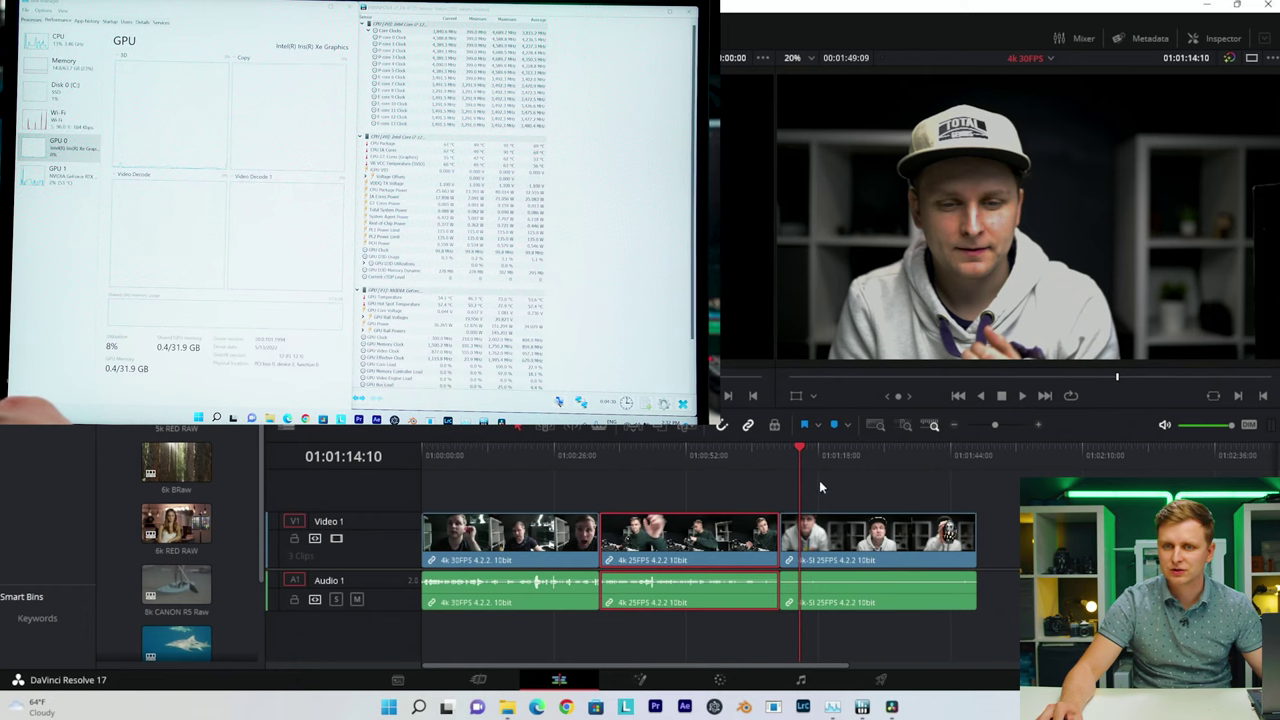
pyautogui.moveTo(801, 448)
pyautogui.mouseDown()
pyautogui.moveTo(948, 448)
pyautogui.moveTo(817, 448)
pyautogui.moveTo(900, 448)
pyautogui.moveTo(802, 462)
pyautogui.mouseUp()
pyautogui.press('space')
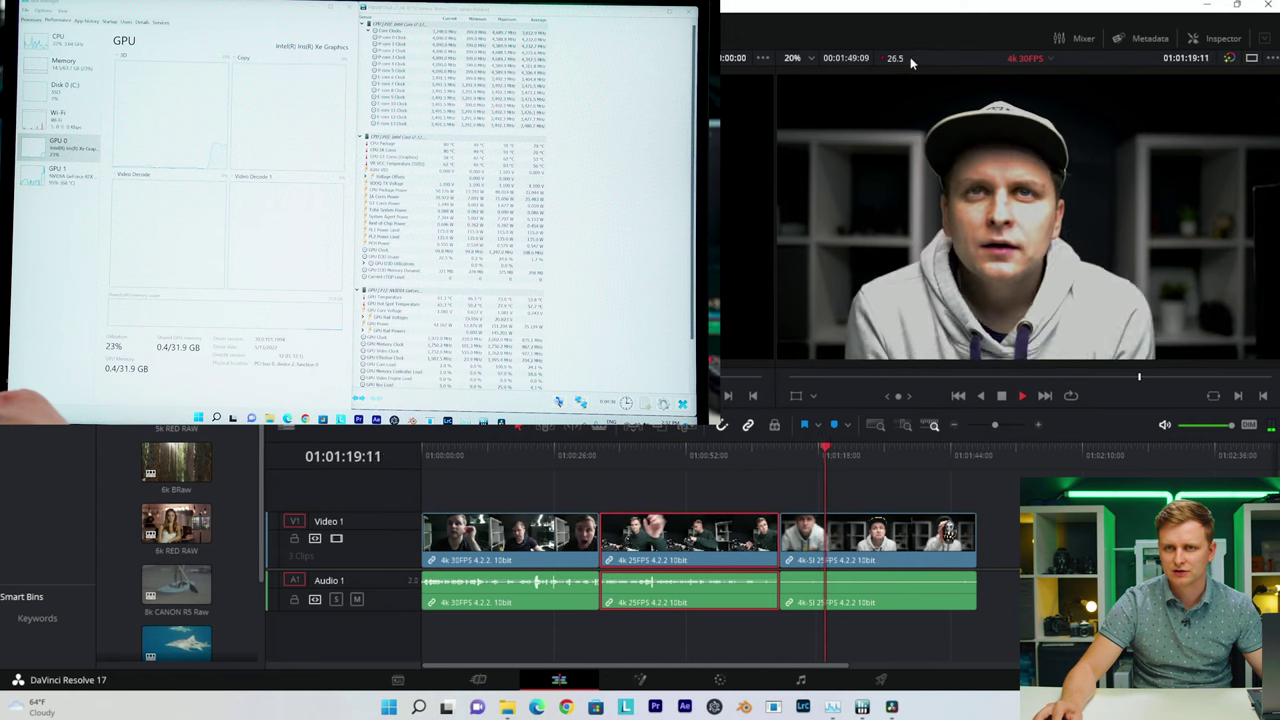
pyautogui.press('space')
# - Compare the third clip with its color grade bypassed and enabled at 01:01:32:10
pyautogui.click(931, 540)
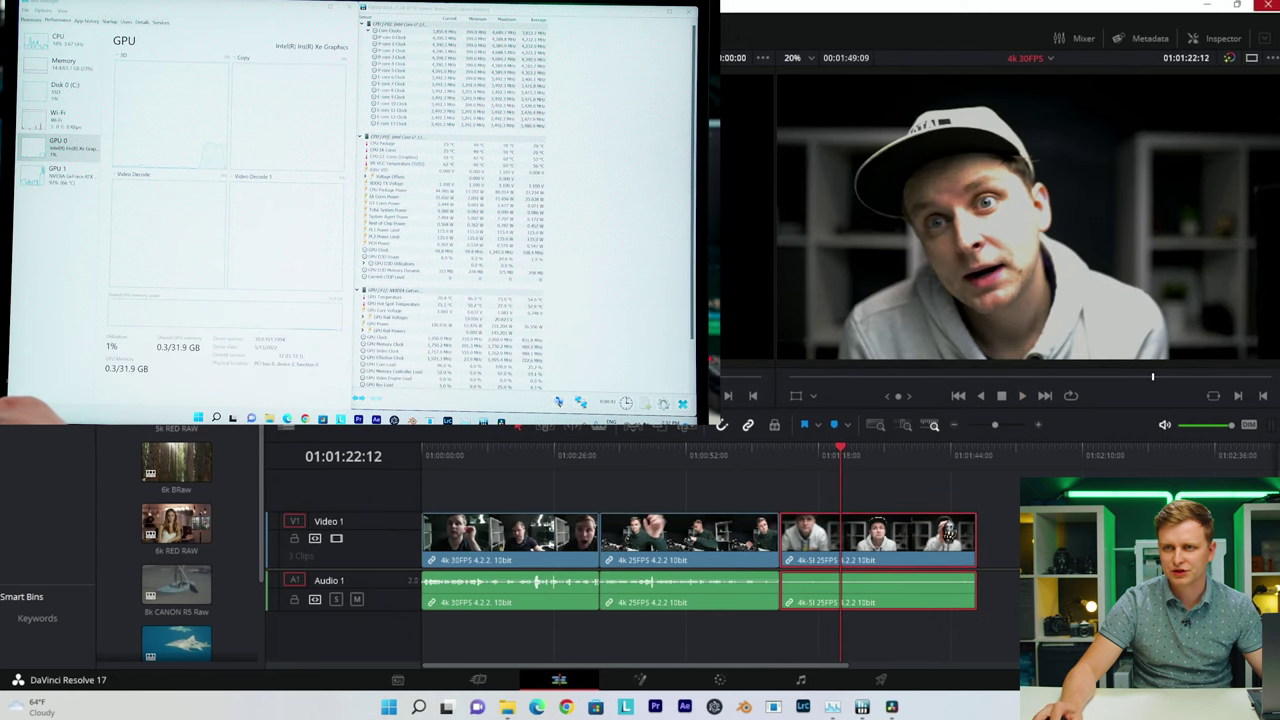
pyautogui.click(1229, 57)
pyautogui.moveTo(868, 455)
pyautogui.mouseDown()
pyautogui.moveTo(951, 455)
pyautogui.moveTo(856, 458)
pyautogui.moveTo(940, 455)
pyautogui.moveTo(890, 455)
pyautogui.mouseUp()
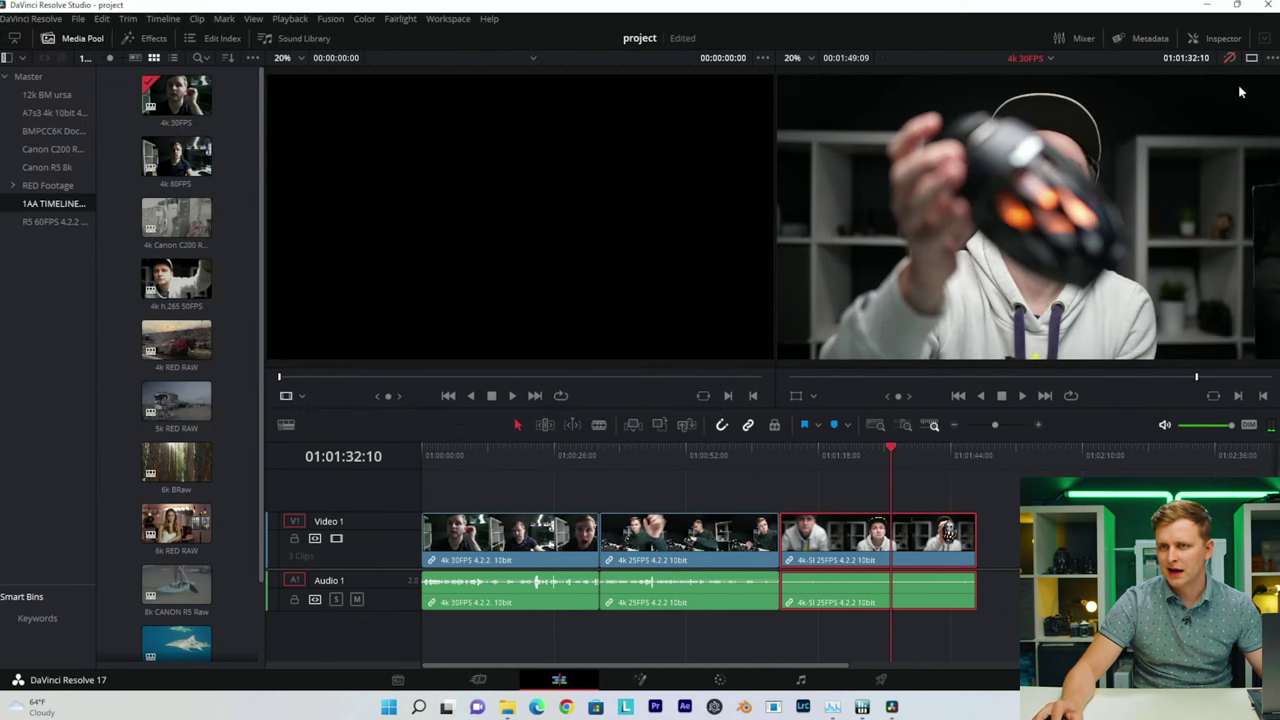
pyautogui.click(1229, 58)
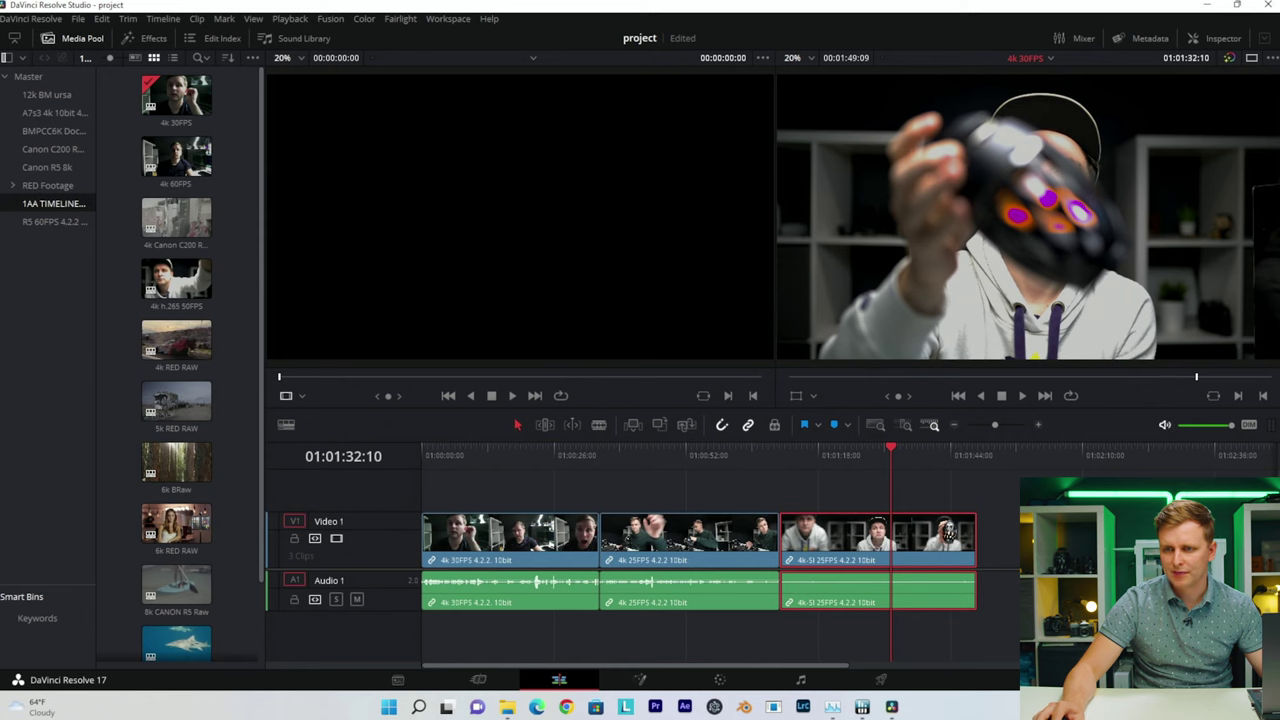
# - Set the project's timeline resolution to 1920 x 1080 HD and save the settings
pyautogui.hotkey('shift', '9')
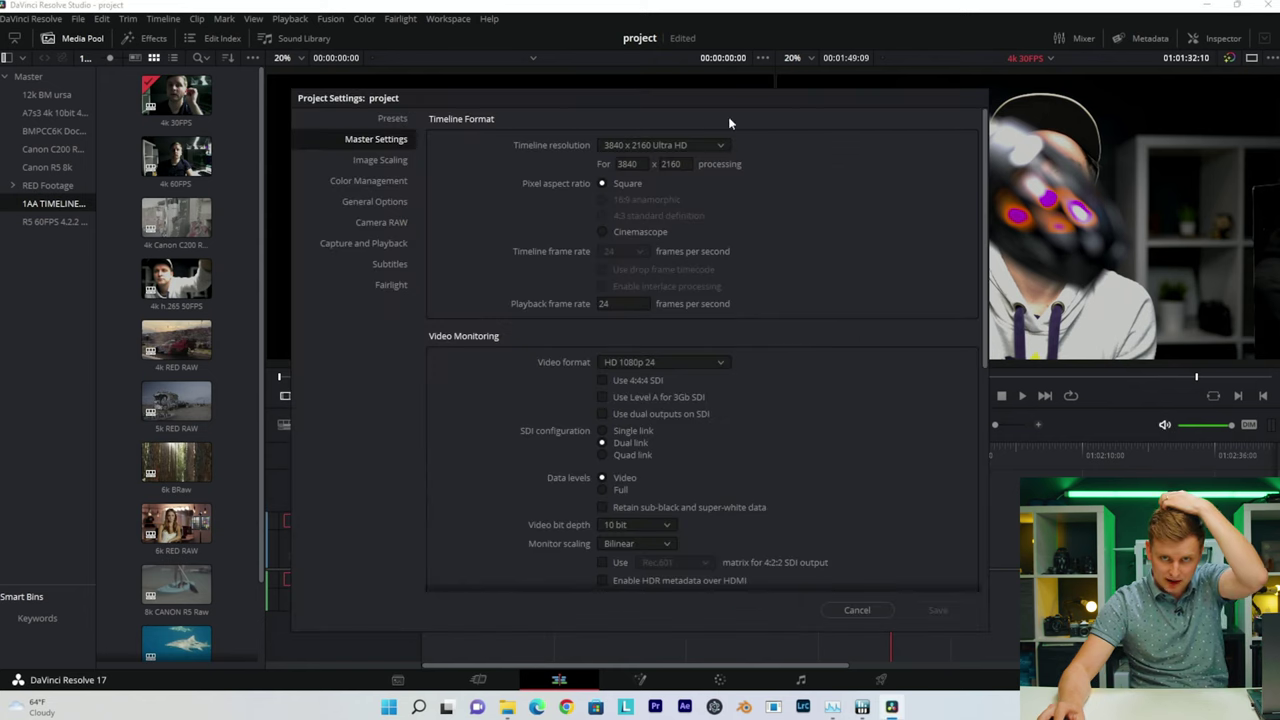
pyautogui.click(659, 148)
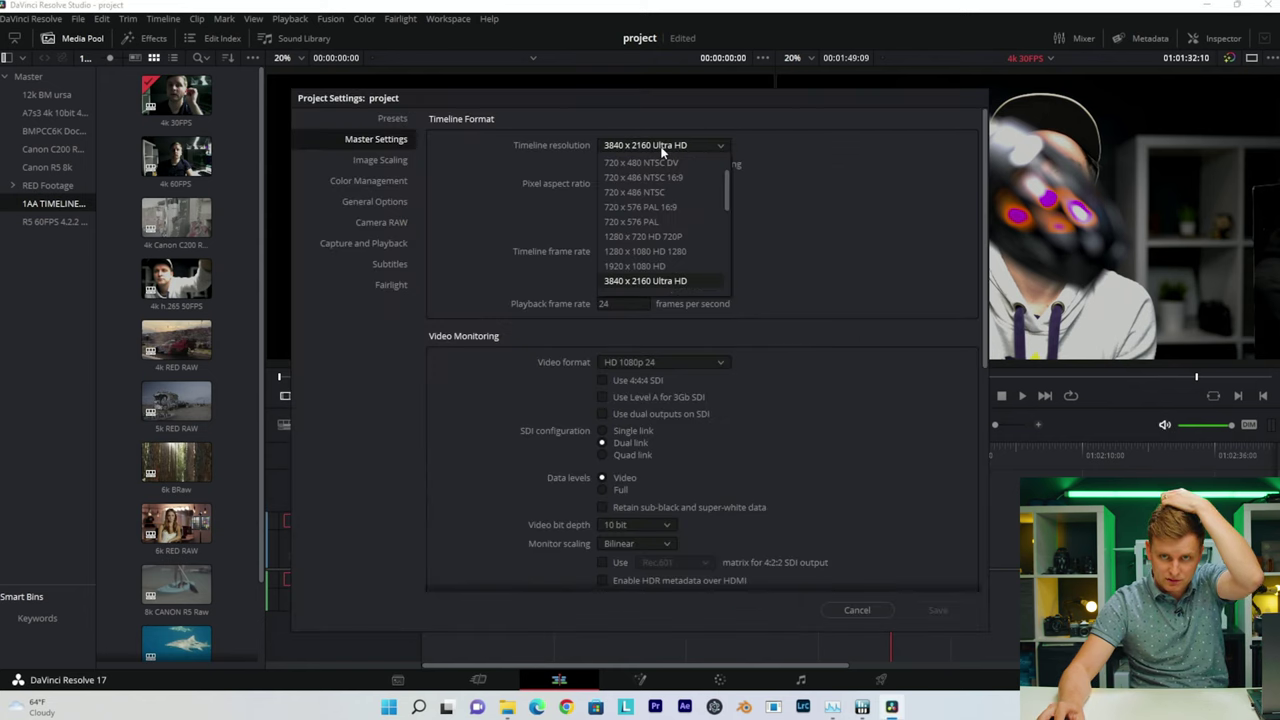
pyautogui.click(688, 265)
pyautogui.click(955, 614)
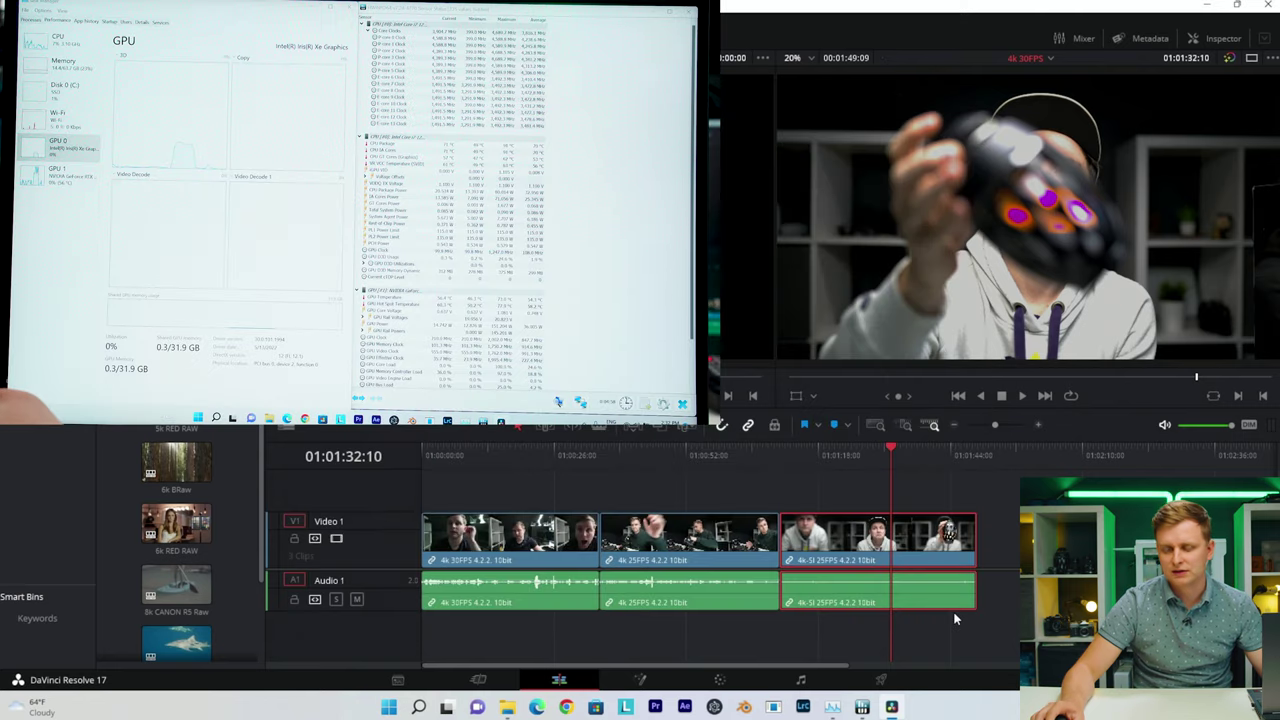
# - Play back the third clip from its start in the HD timeline, and inspect the NR node in its color grade
pyautogui.moveTo(822, 451); pyautogui.dragTo(792, 485)
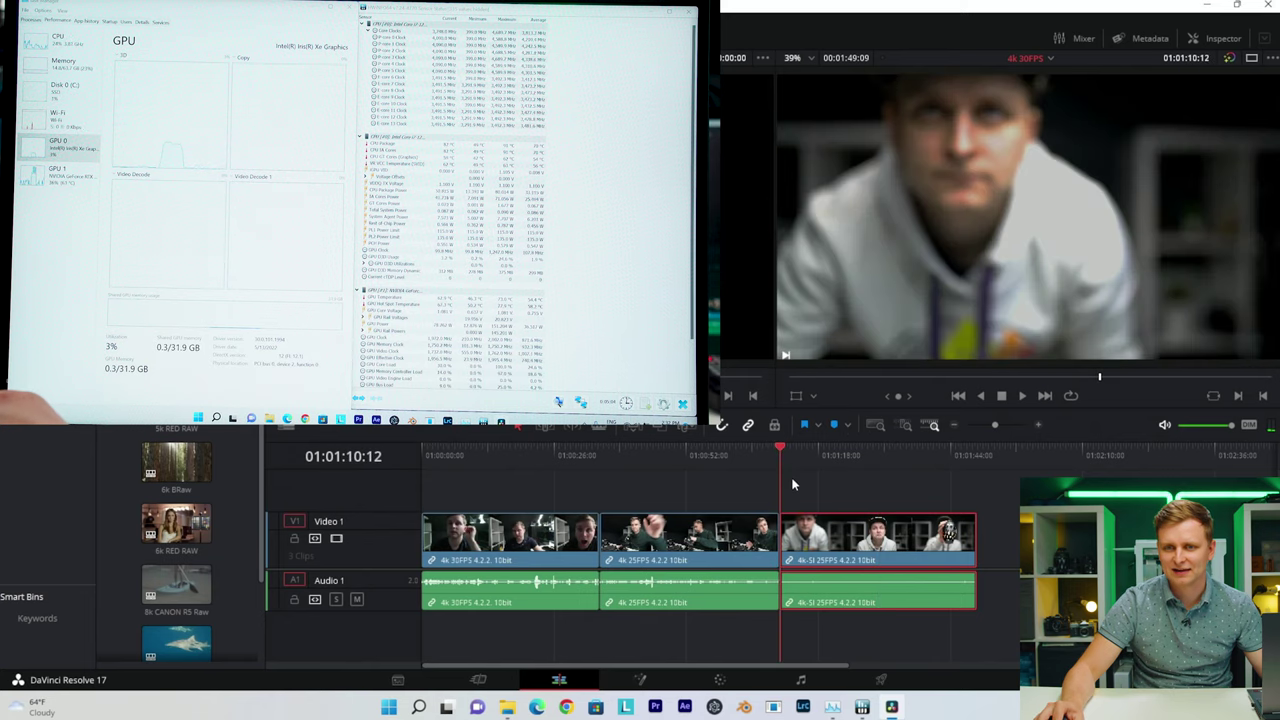
pyautogui.press('space')
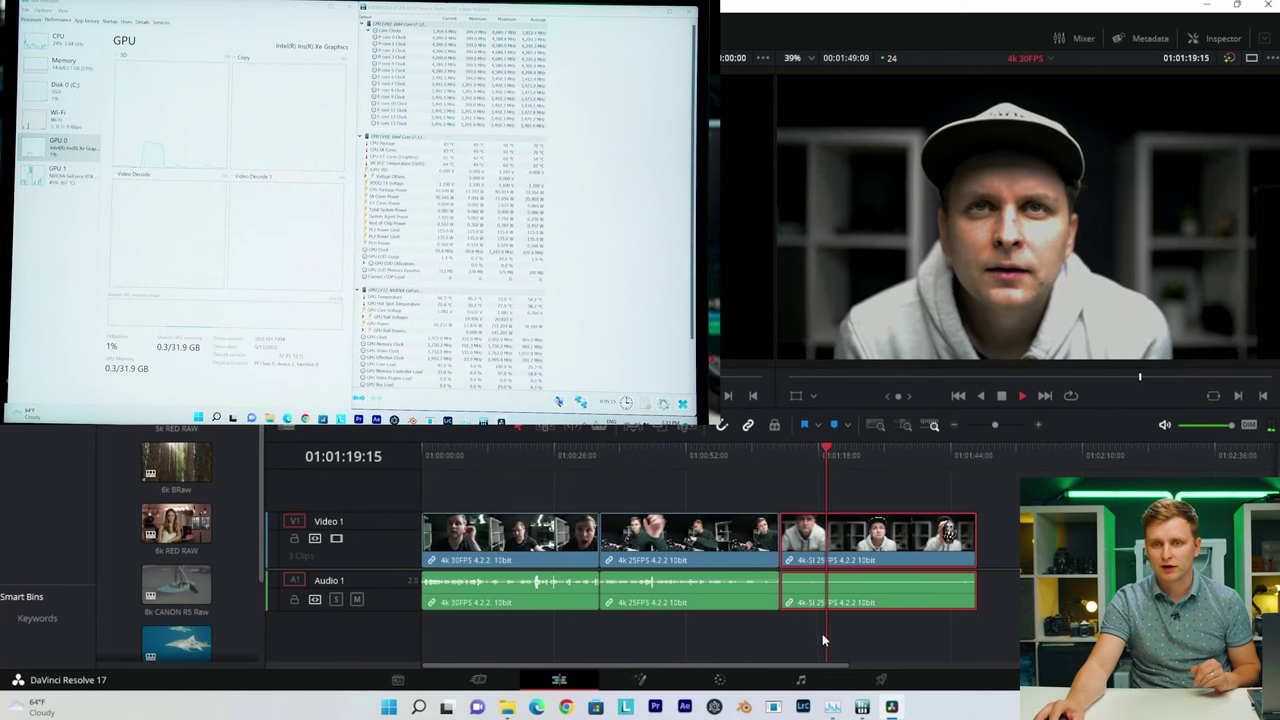
pyautogui.press('space')
pyautogui.click(720, 680)
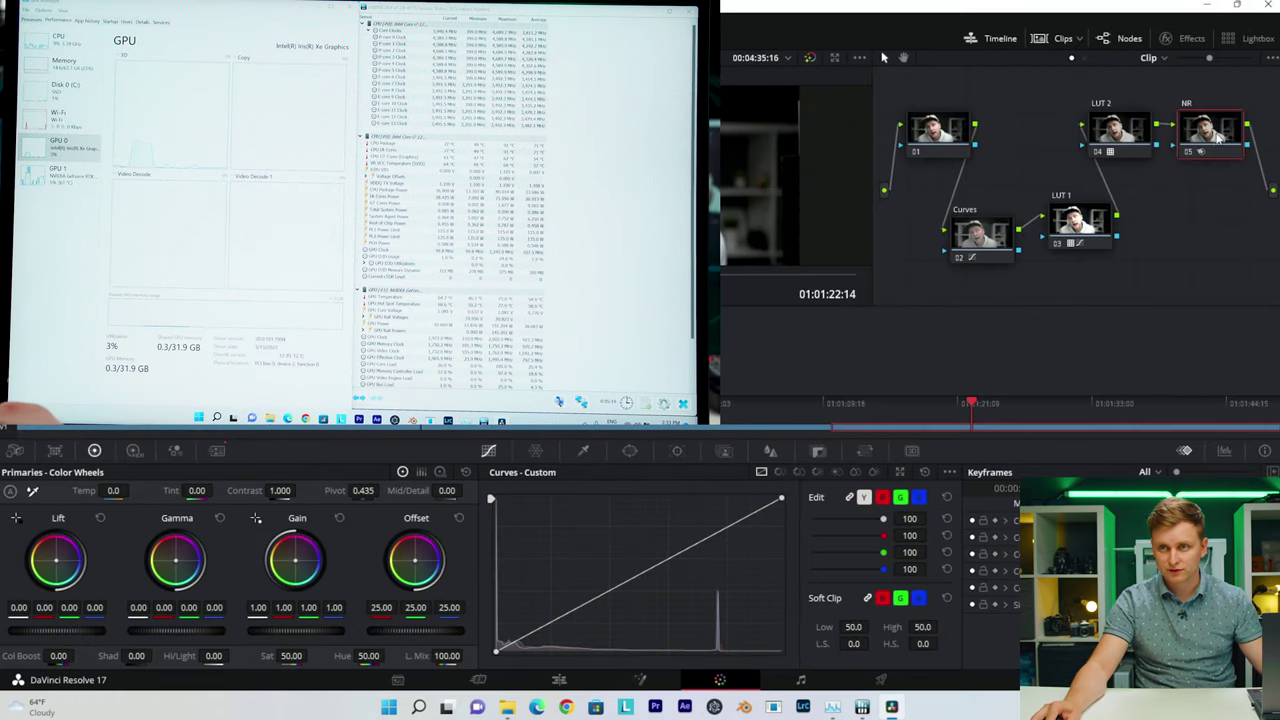
# - Return to the Edit page and play back the first clip from about ten seconds in
pyautogui.click(566, 680)
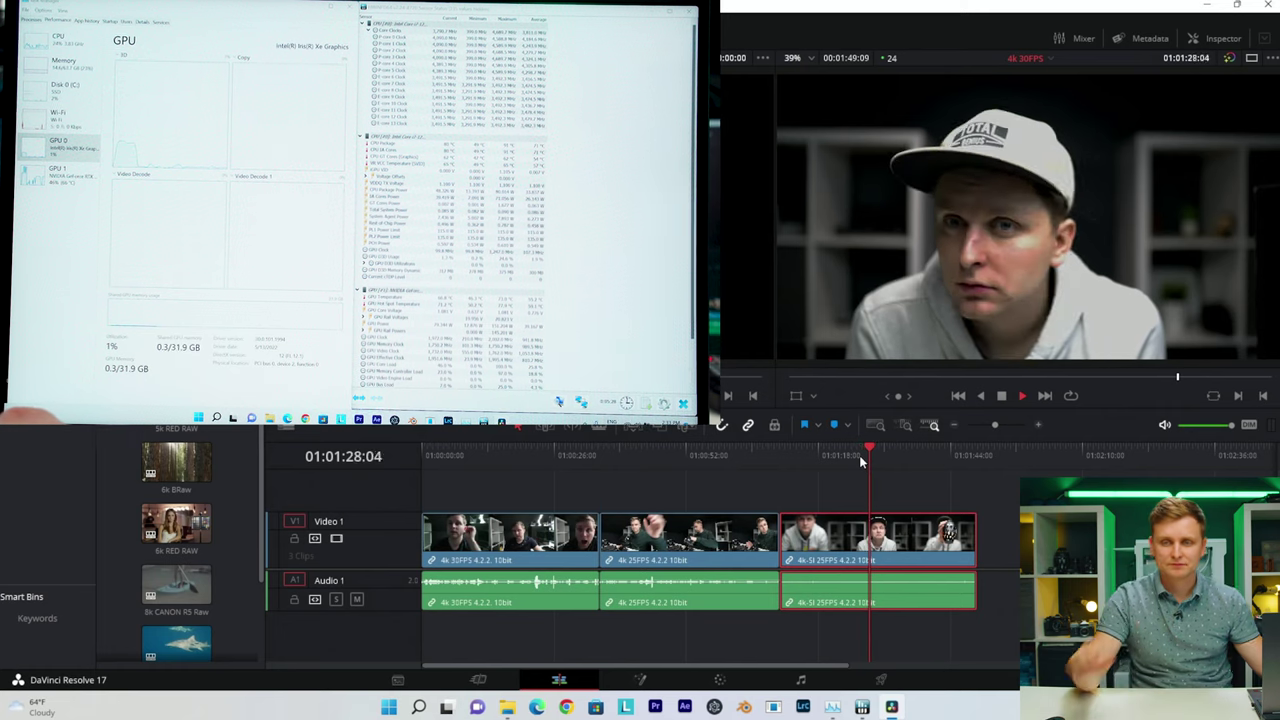
pyautogui.moveTo(888, 449); pyautogui.dragTo(477, 491)
pyautogui.press('space')
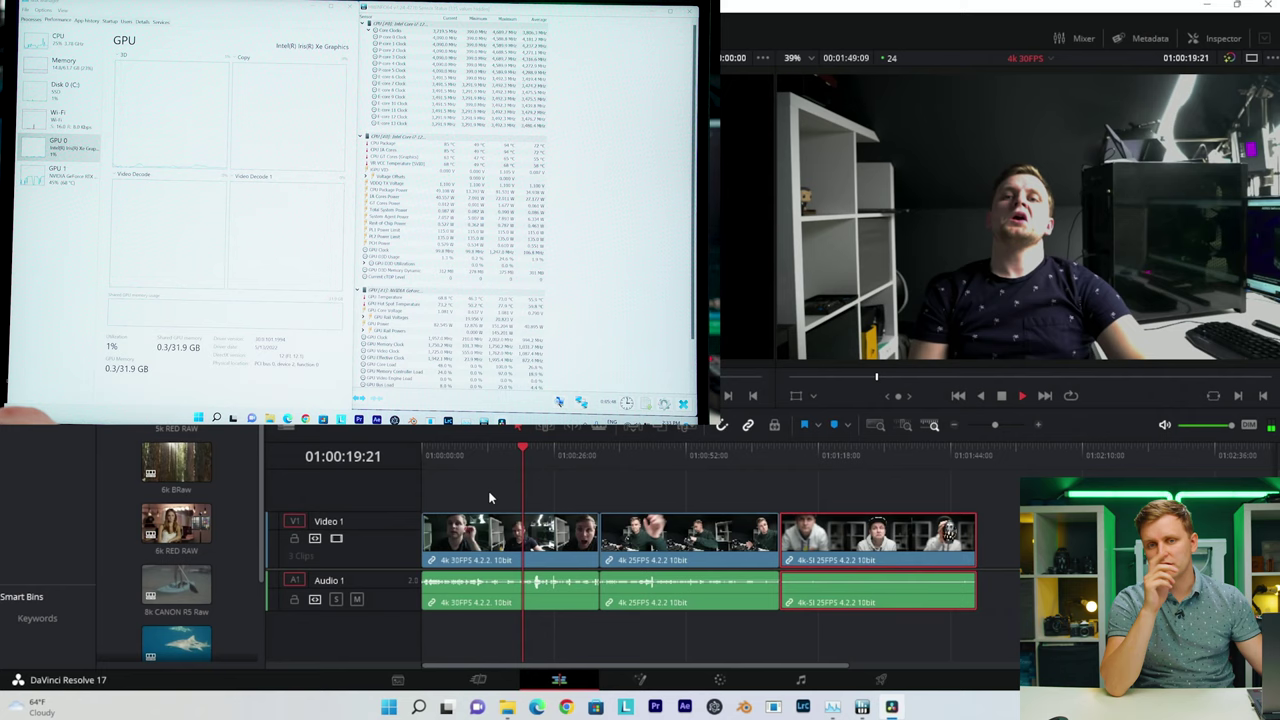
# - Switch to the 4k 60FPS timeline and scrub through its first clip to 01:00:34:09
pyautogui.click(1027, 59)
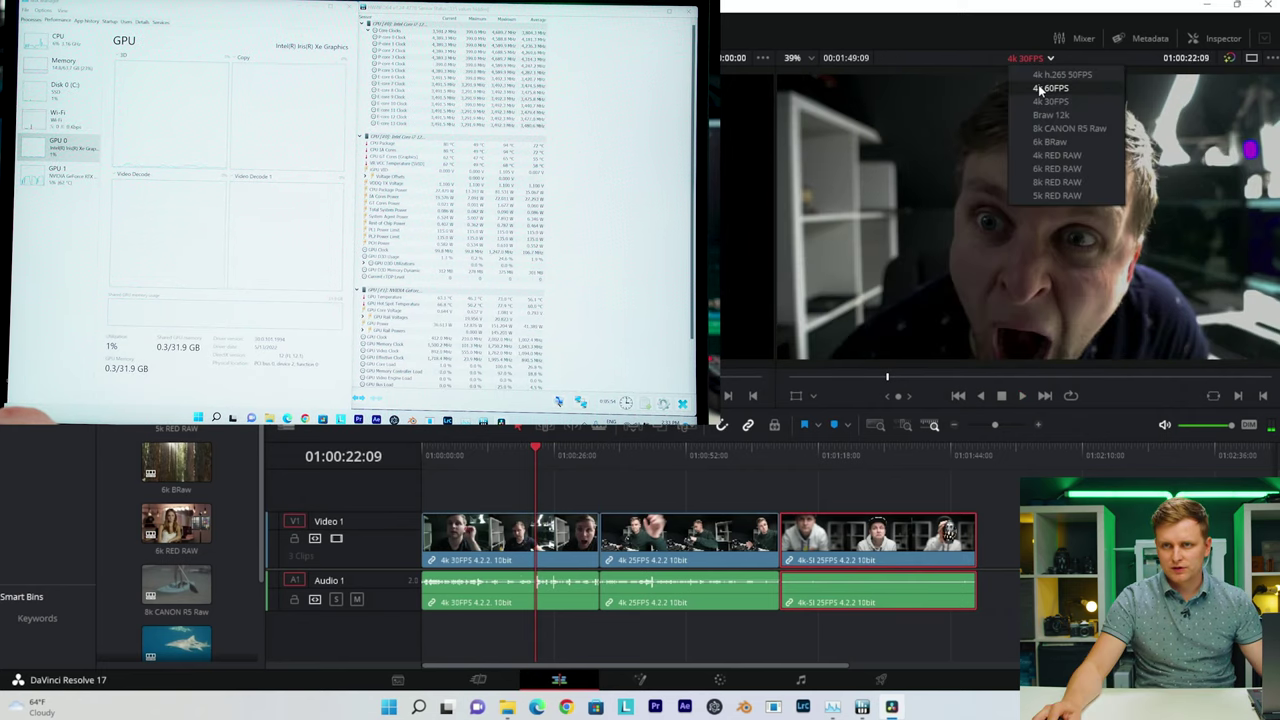
pyautogui.click(1040, 89)
pyautogui.moveTo(470, 470); pyautogui.dragTo(570, 462)
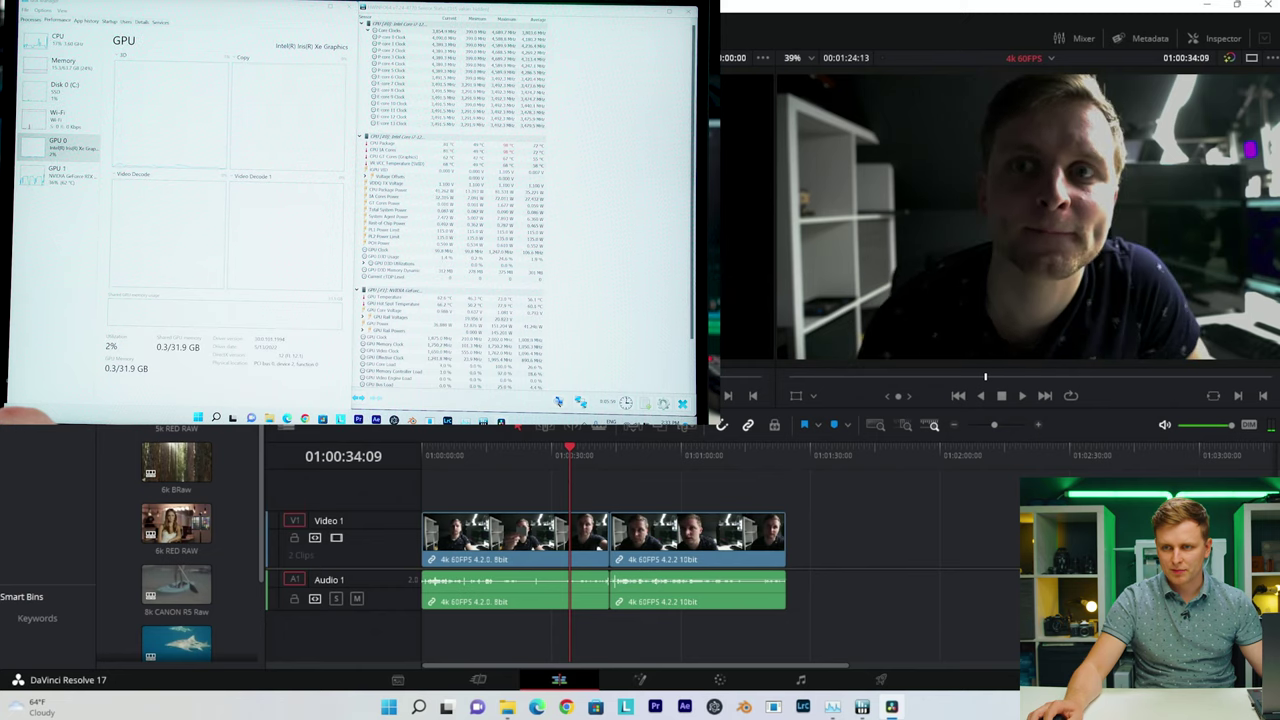
# - Set the project's timeline resolution to 3840 x 2160 Ultra HD, save the settings, and scrub the first clip back to 01:00:11:04
pyautogui.hotkey('shift', '9')
pyautogui.click(694, 145)
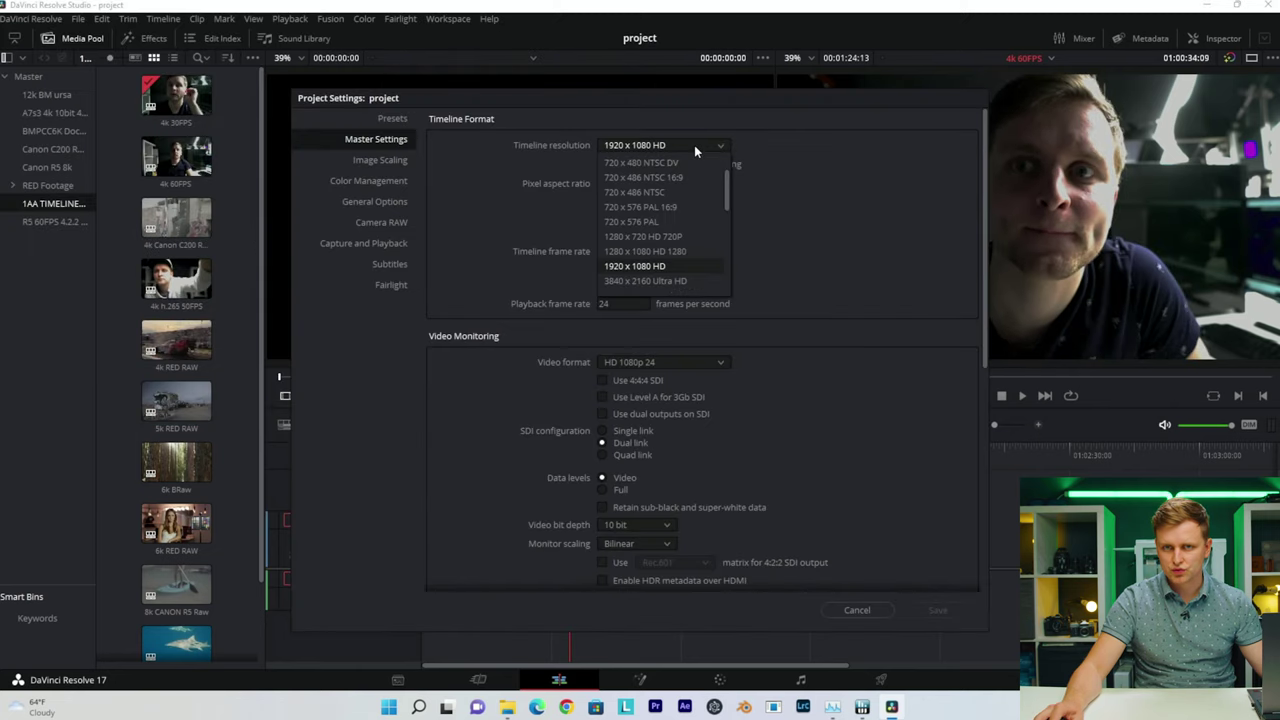
pyautogui.click(657, 280)
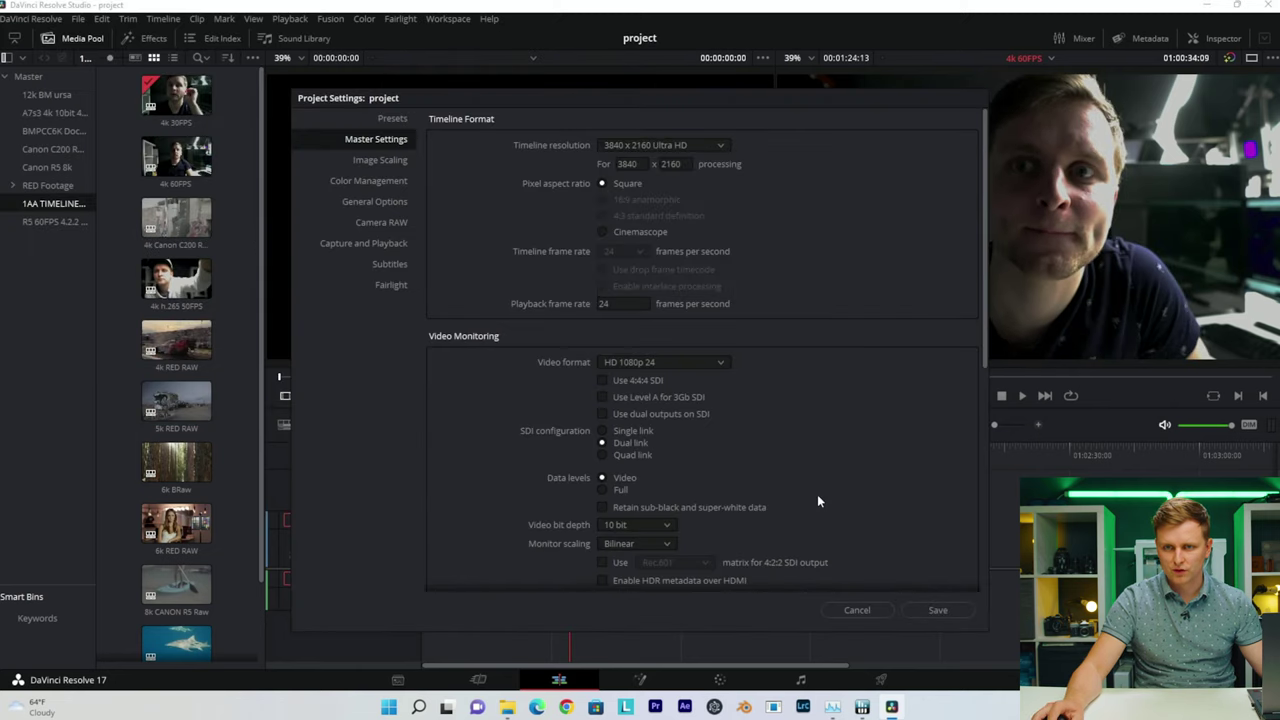
pyautogui.click(936, 611)
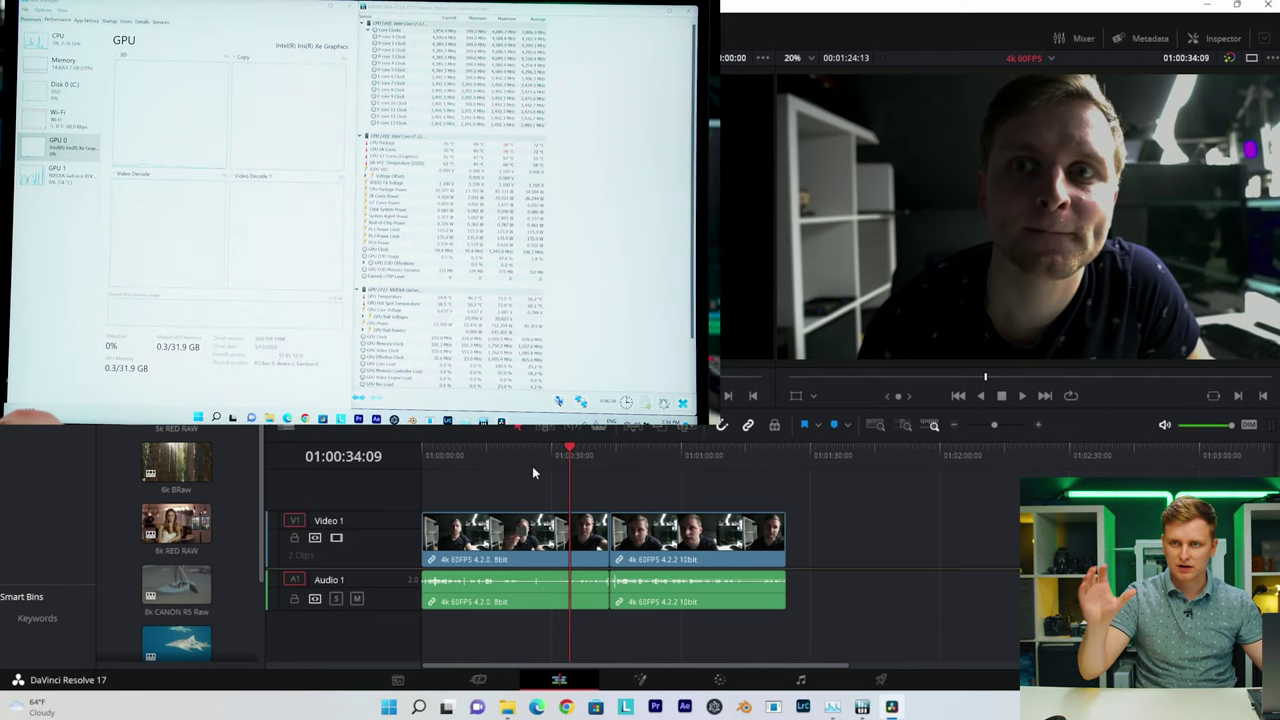
pyautogui.moveTo(525, 452); pyautogui.dragTo(469, 495)
# - Disable NVIDIA for H.264/H.265 hardware decoding in the system preferences so only Intel Quick Sync is used, save, and confirm
pyautogui.click(22, 19)
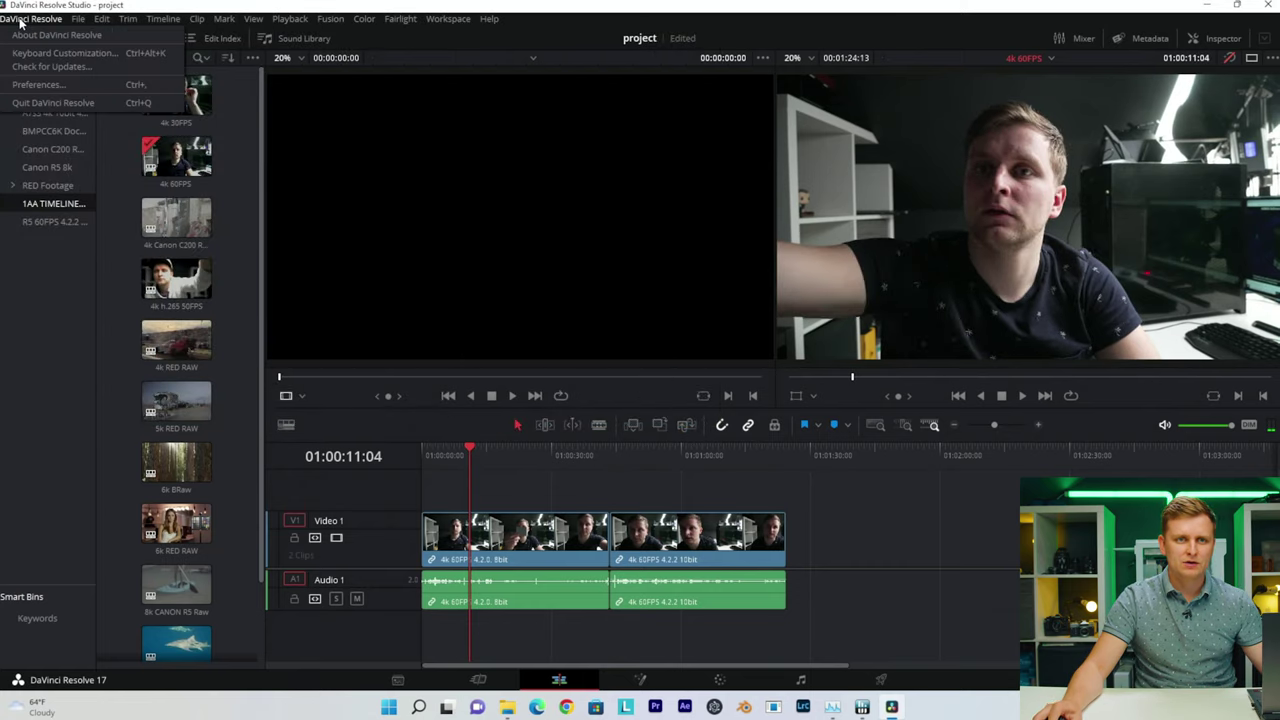
pyautogui.click(50, 83)
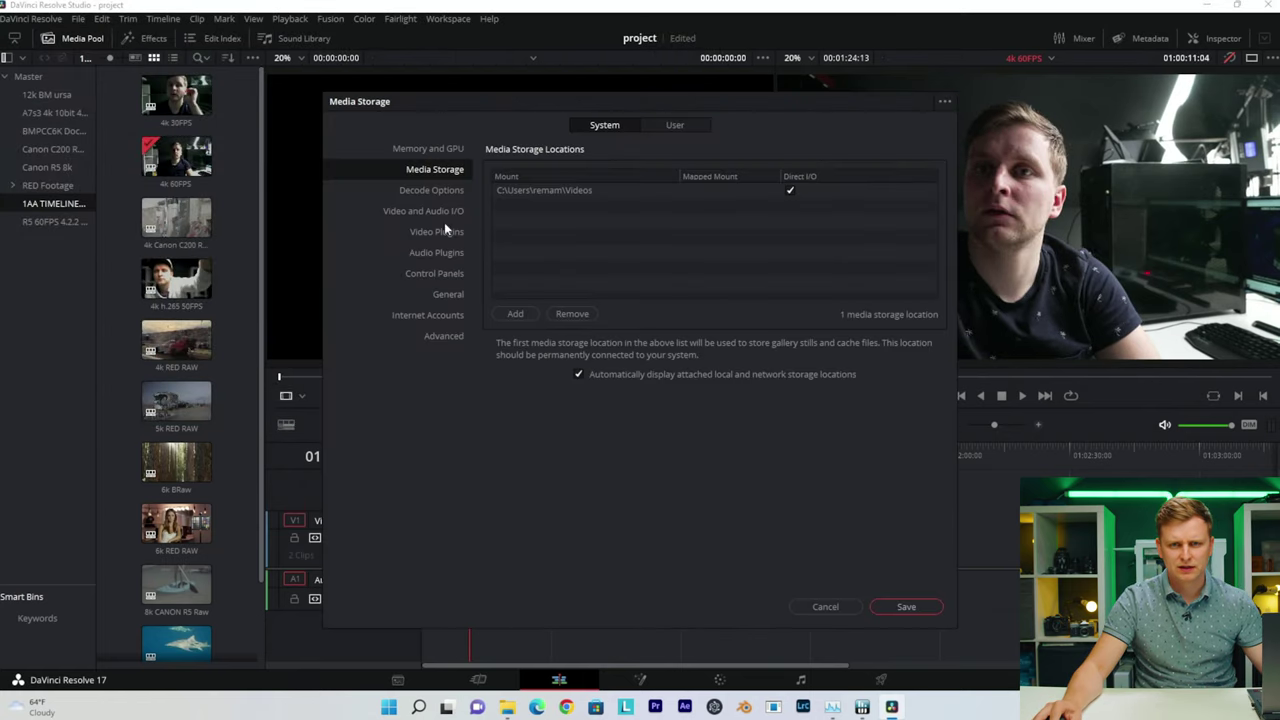
pyautogui.click(440, 190)
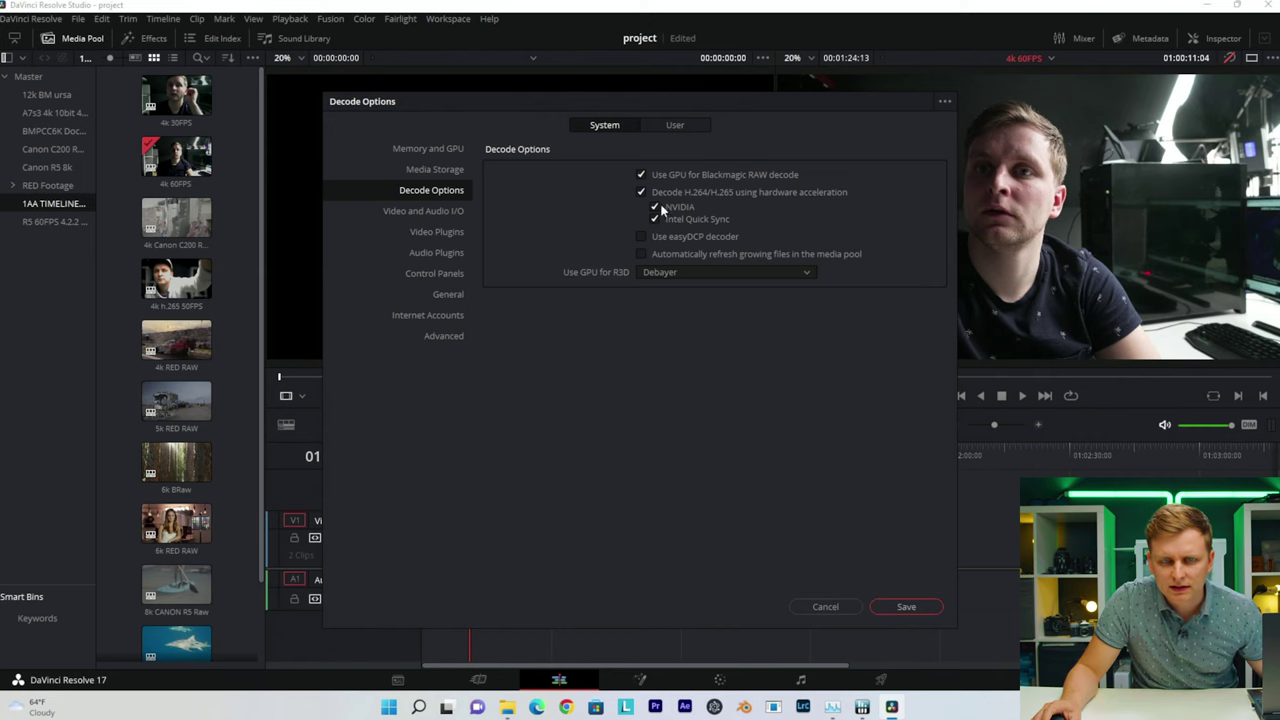
pyautogui.click(906, 607)
pyautogui.press('Return')
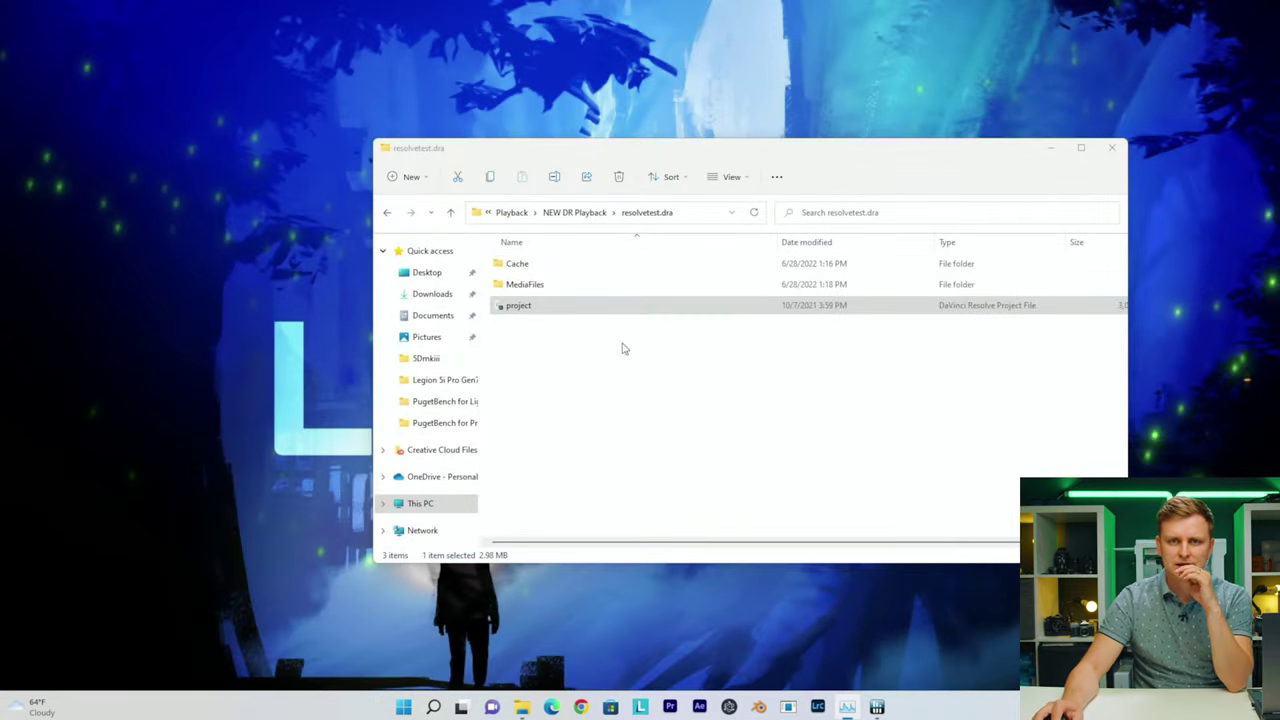
# - Reopen the project from its project file and check that only Intel Quick Sync is enabled in the decode options
pyautogui.click(517, 308)
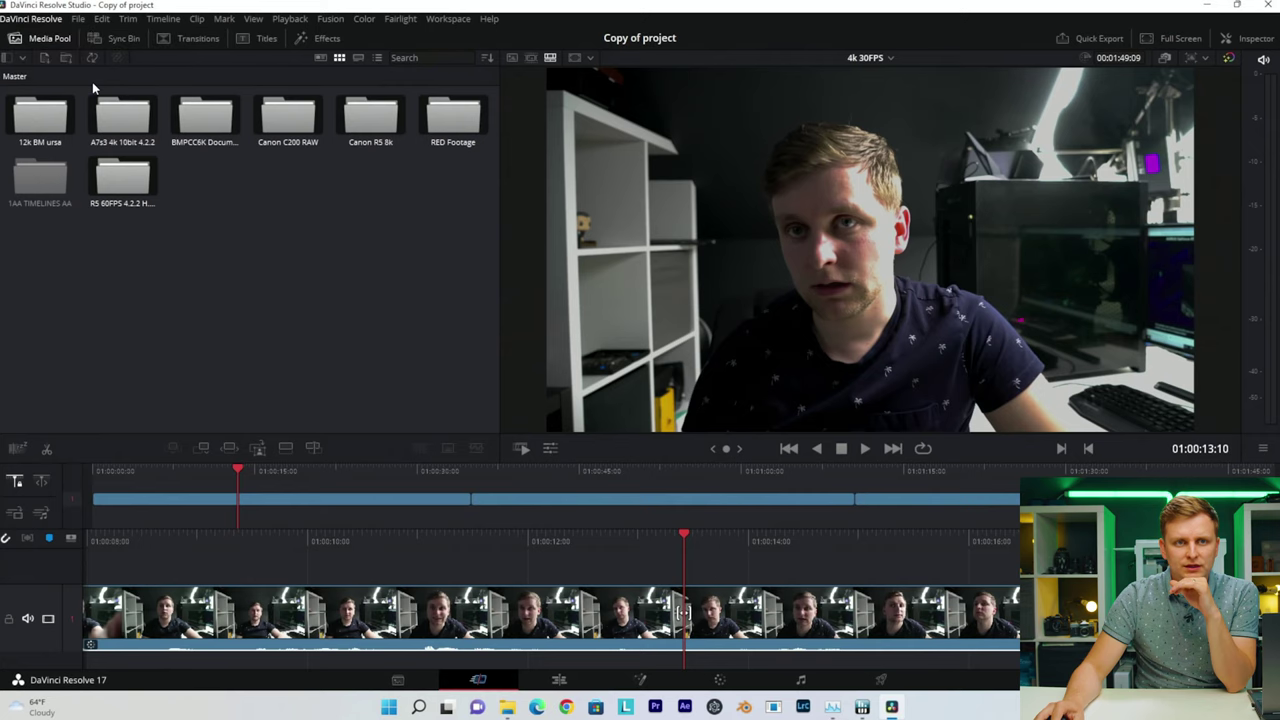
pyautogui.hotkey('ctrl', ',')
pyautogui.click(452, 192)
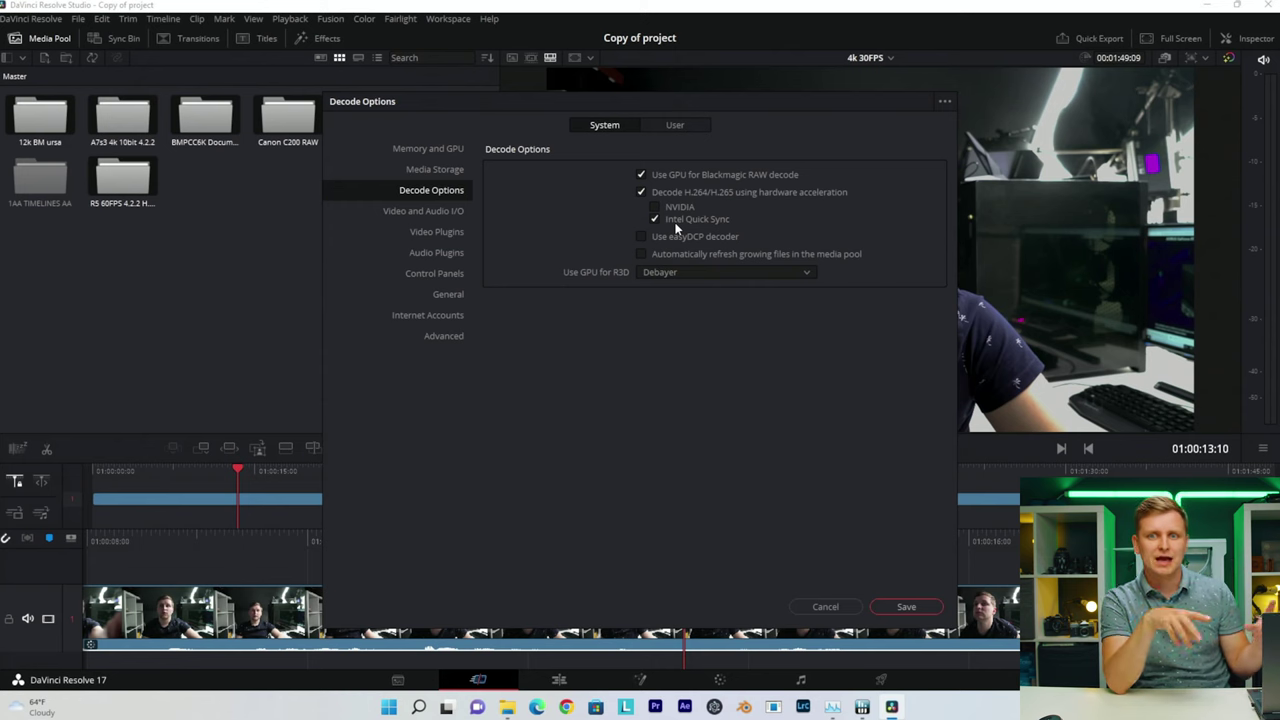
pyautogui.click(906, 607)
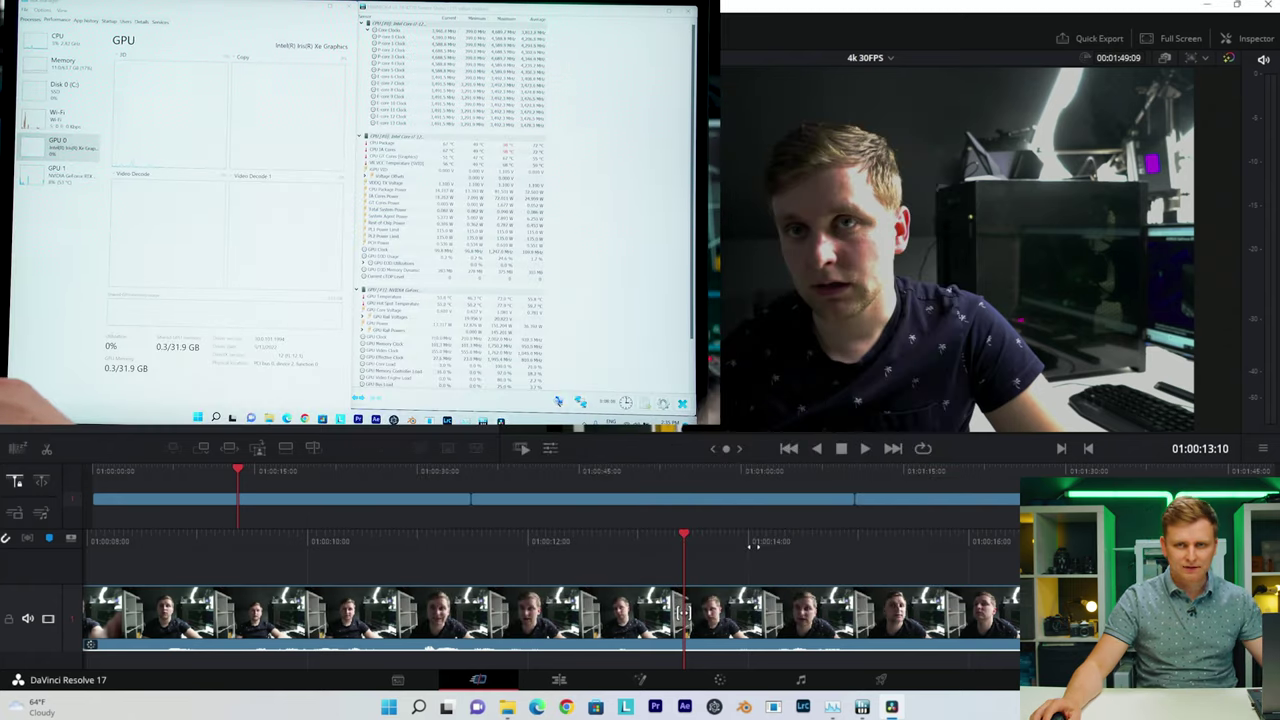
# - Open the 4k 60FPS timeline on the Edit page and move the playhead to 01:00:18:16 in the first clip
pyautogui.click(565, 680)
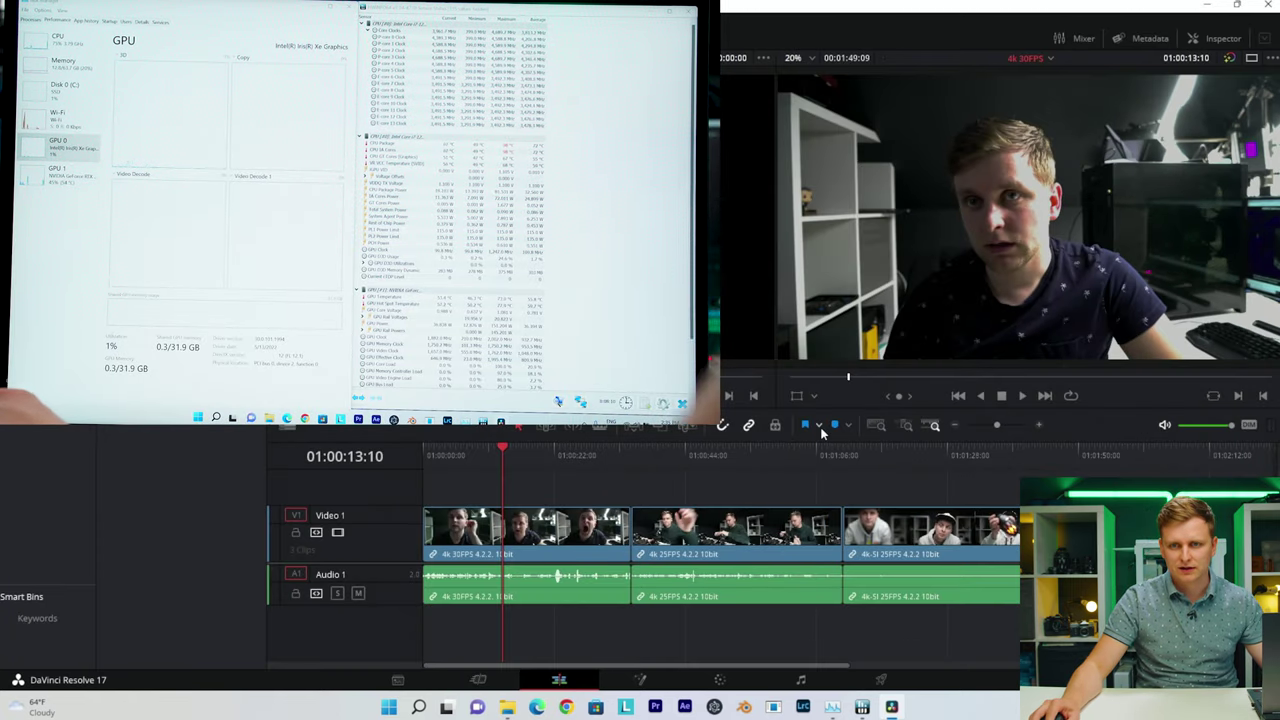
pyautogui.click(1045, 59)
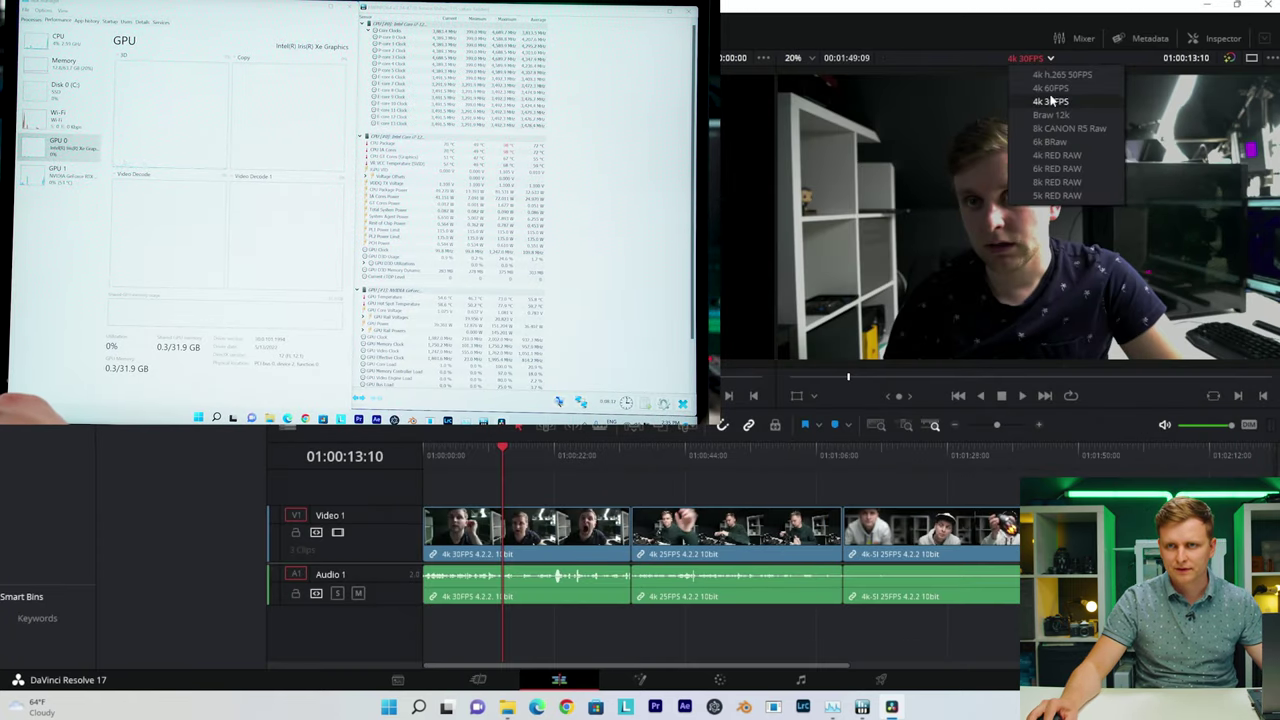
pyautogui.click(1050, 88)
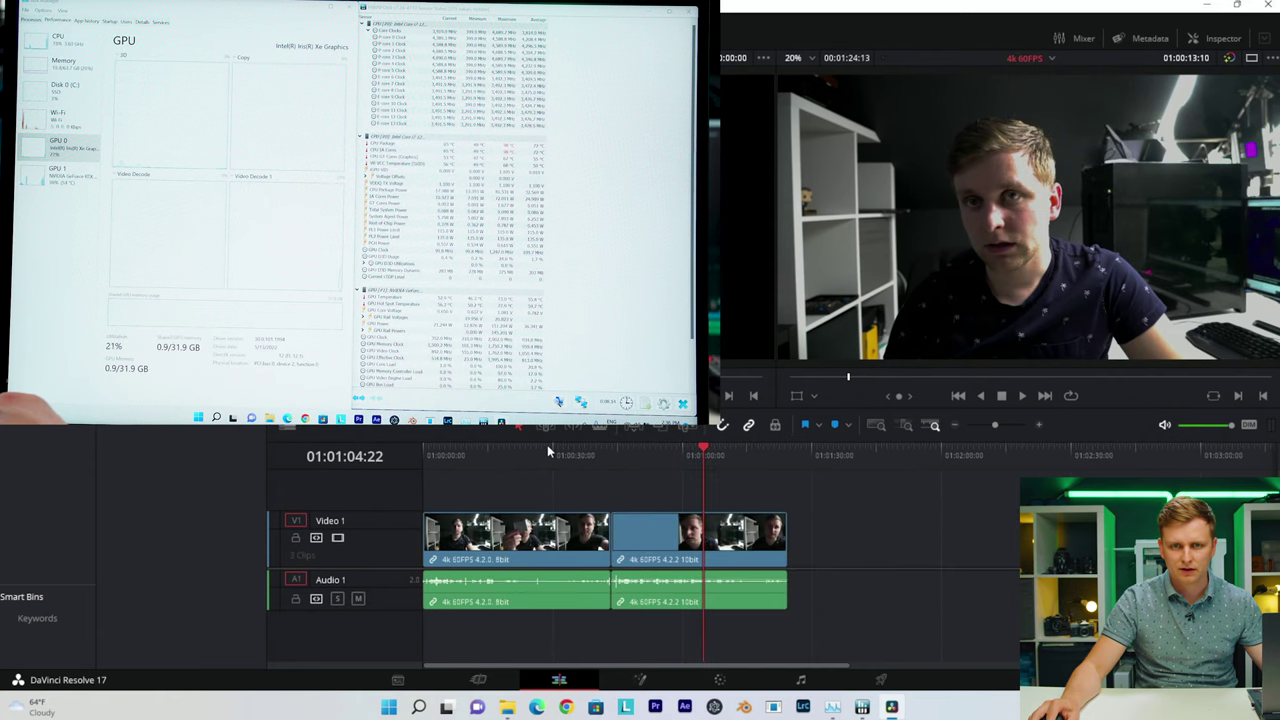
pyautogui.click(503, 445)
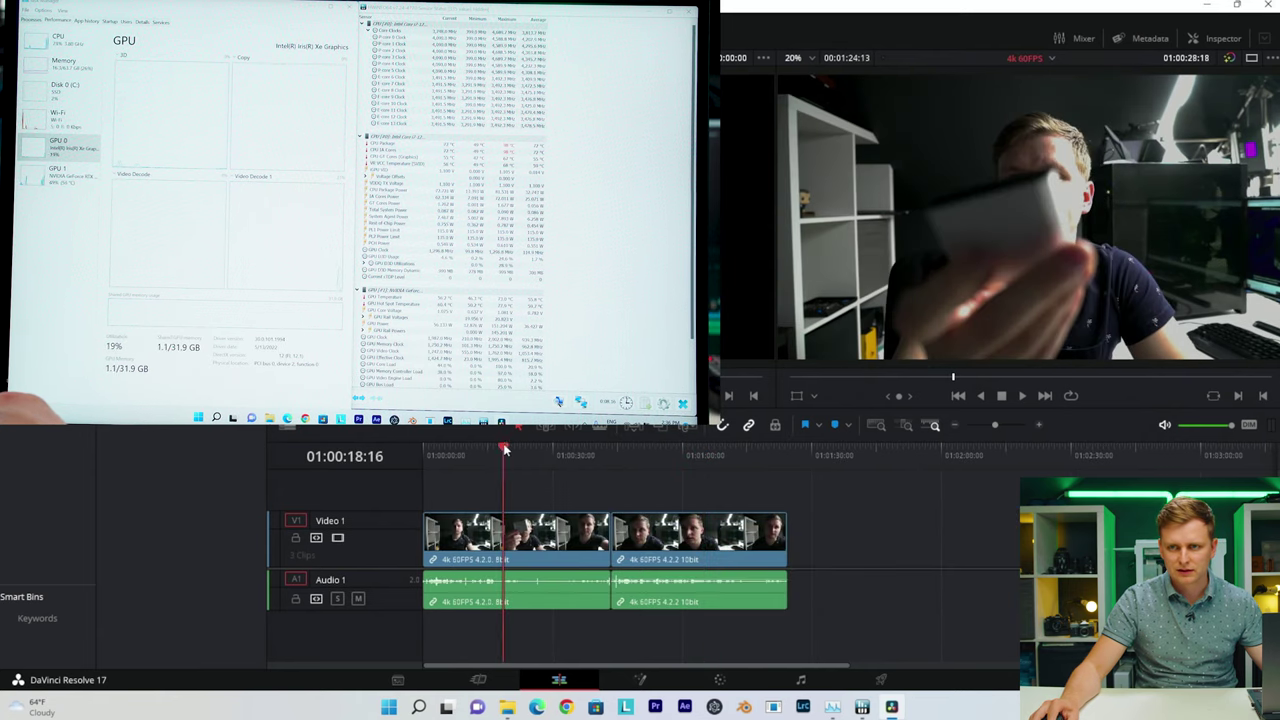
# - Scrub the first 60FPS clip with color grades bypassed, and play it back with Quick Sync decoding
pyautogui.click(1232, 59)
pyautogui.moveTo(480, 449); pyautogui.dragTo(448, 507)
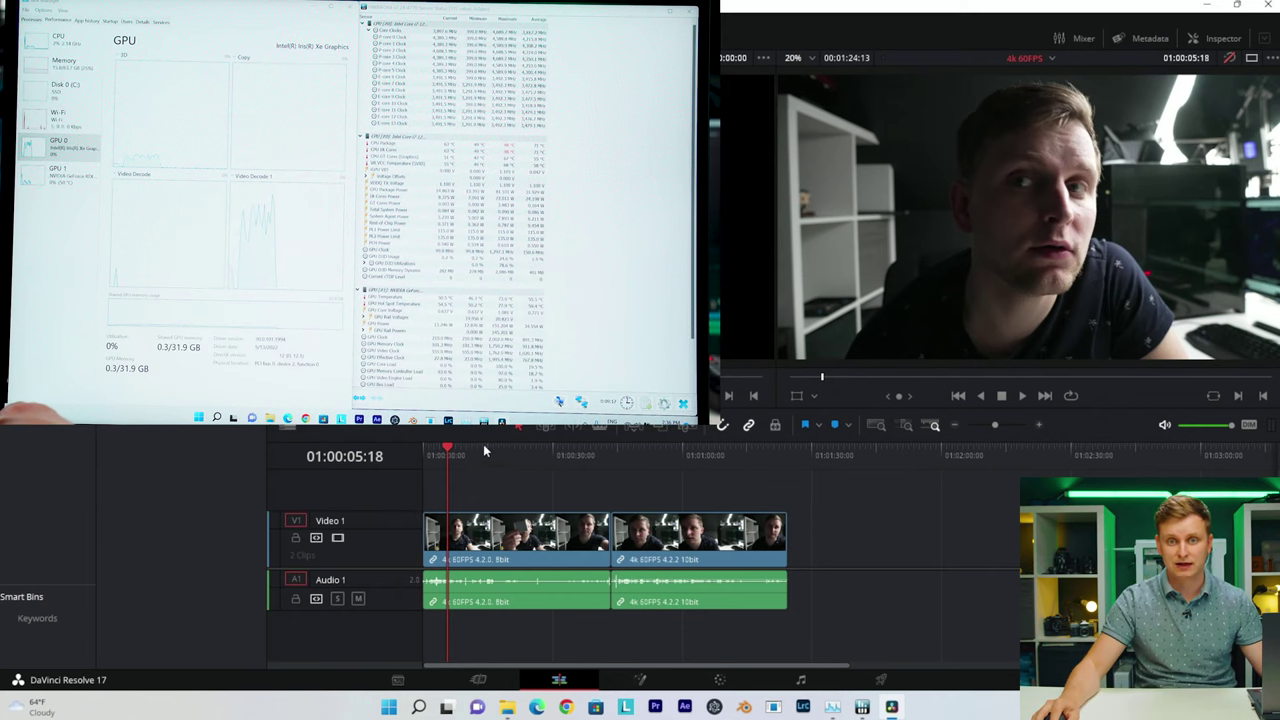
pyautogui.moveTo(563, 452); pyautogui.dragTo(472, 456)
pyautogui.press('space')
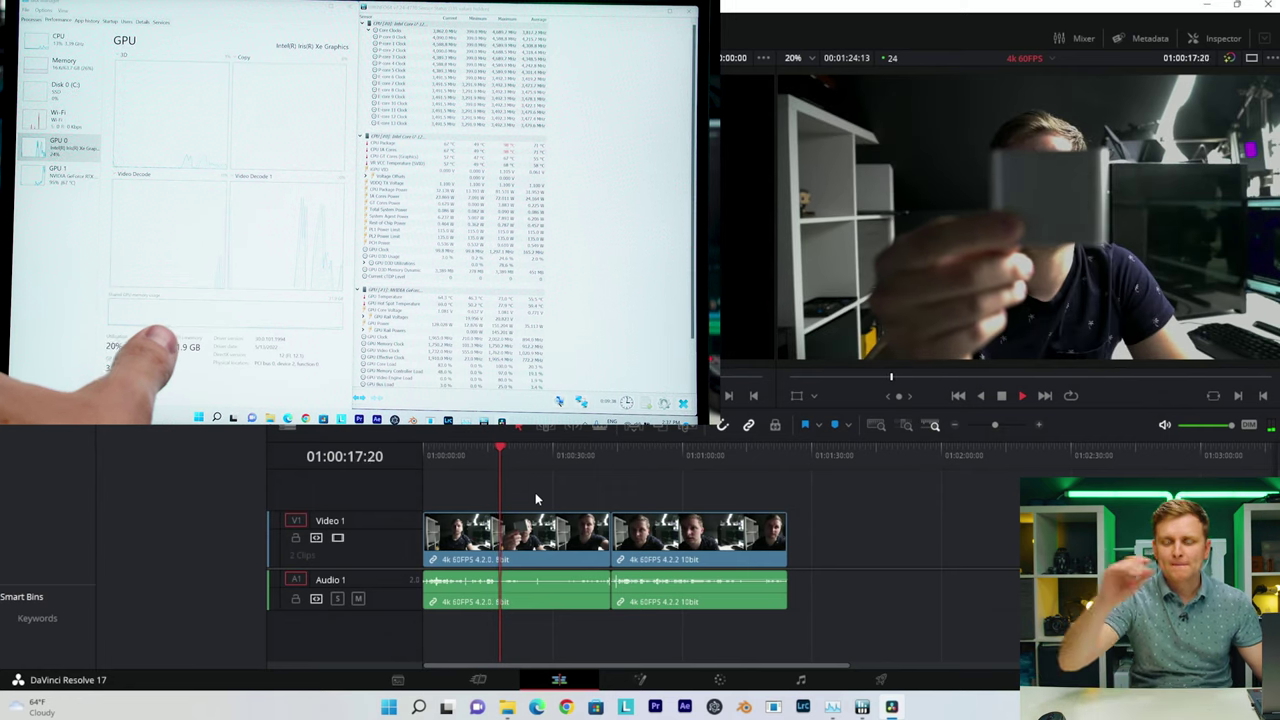
pyautogui.press('space')
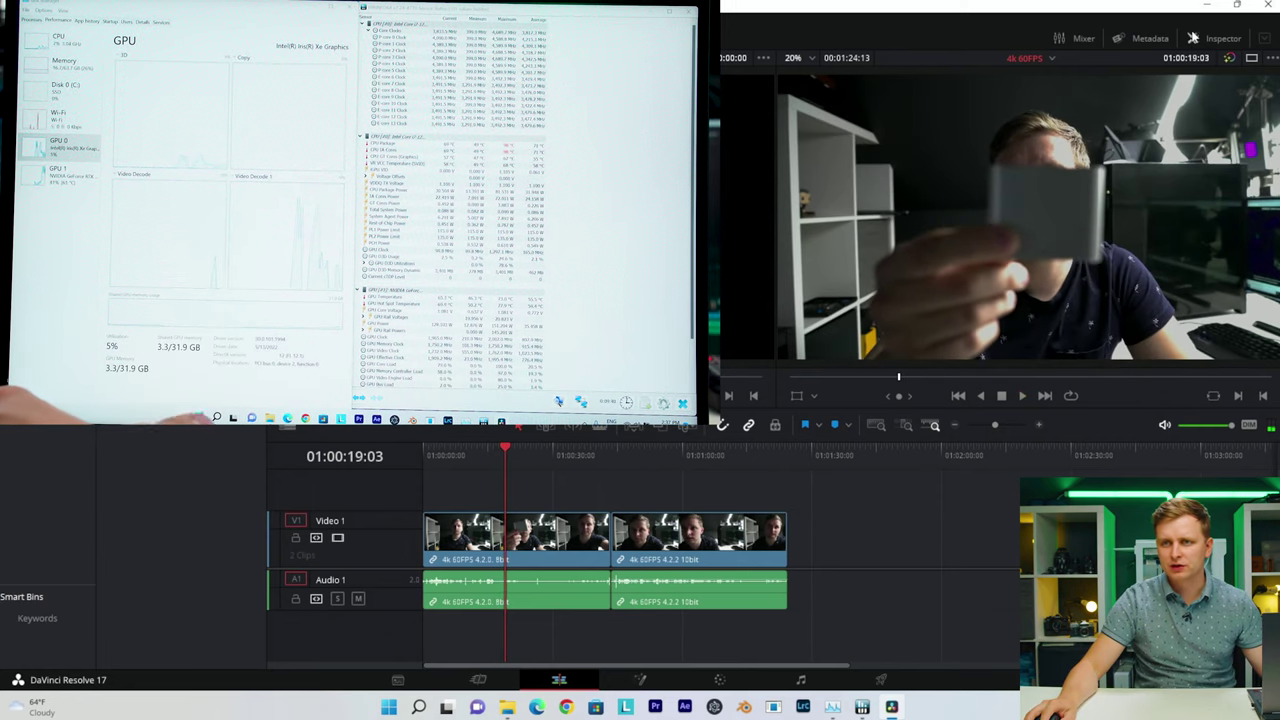
# - Bypass the color grades, select the 4k 60FPS 4.2.2 10bit clip, show its file details in the Inspector, and play it back
pyautogui.click(1229, 59)
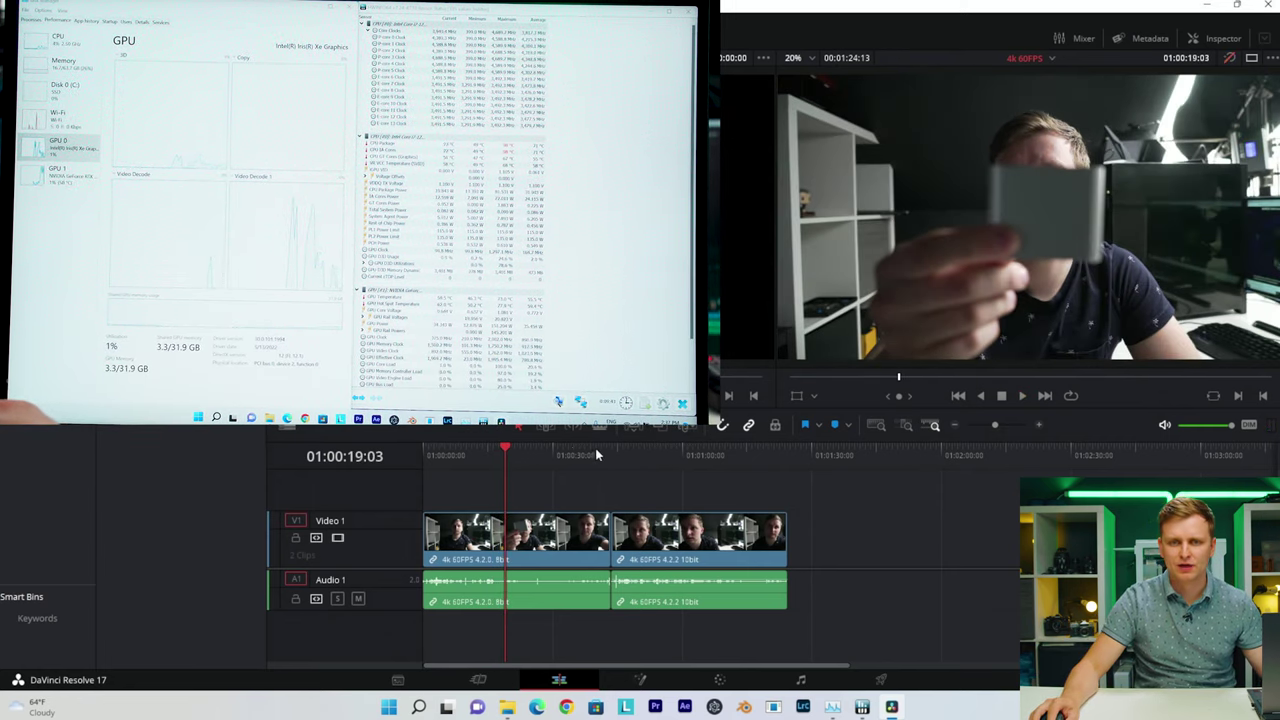
pyautogui.moveTo(596, 455); pyautogui.dragTo(634, 490)
pyautogui.click(678, 538)
pyautogui.click(1222, 38)
pyautogui.press('space')
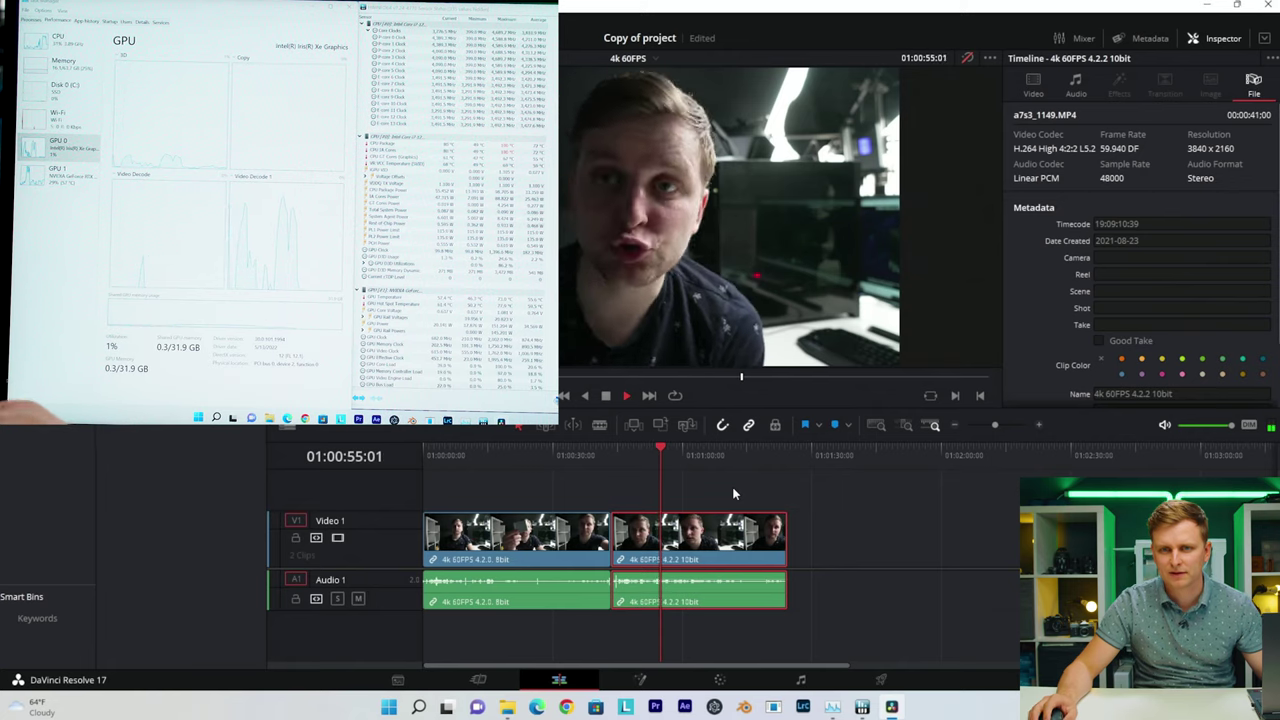
pyautogui.press('space')
# - Switch to the 4k h.265 50FPS timeline and scrub its first clip to 01:00:24:23
pyautogui.click(654, 60)
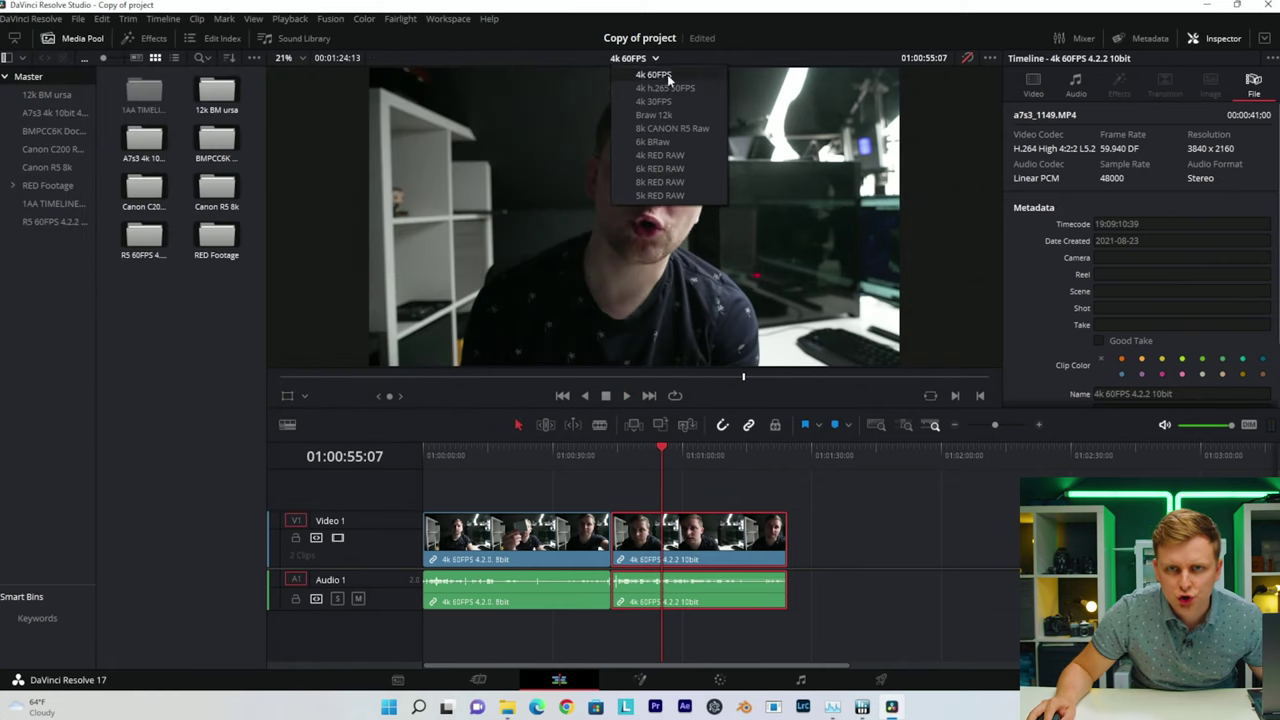
pyautogui.click(691, 101)
pyautogui.scroll(-5, 667, 466)
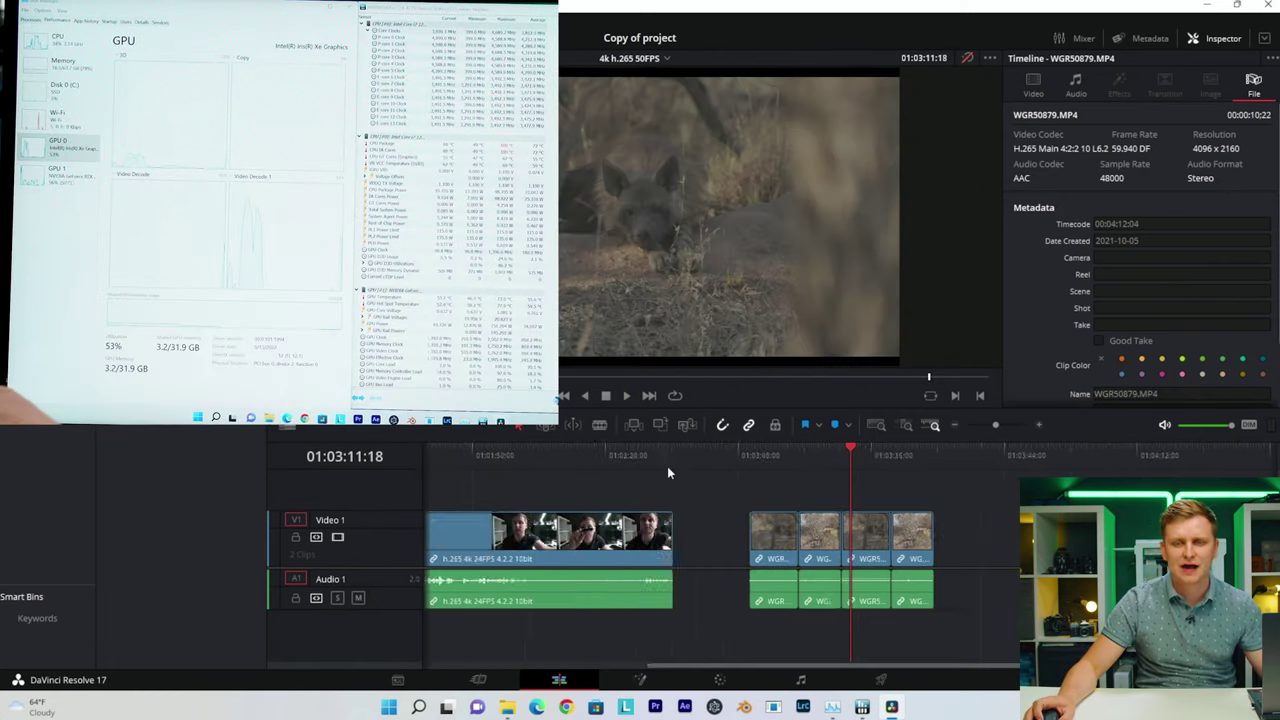
pyautogui.click(455, 455)
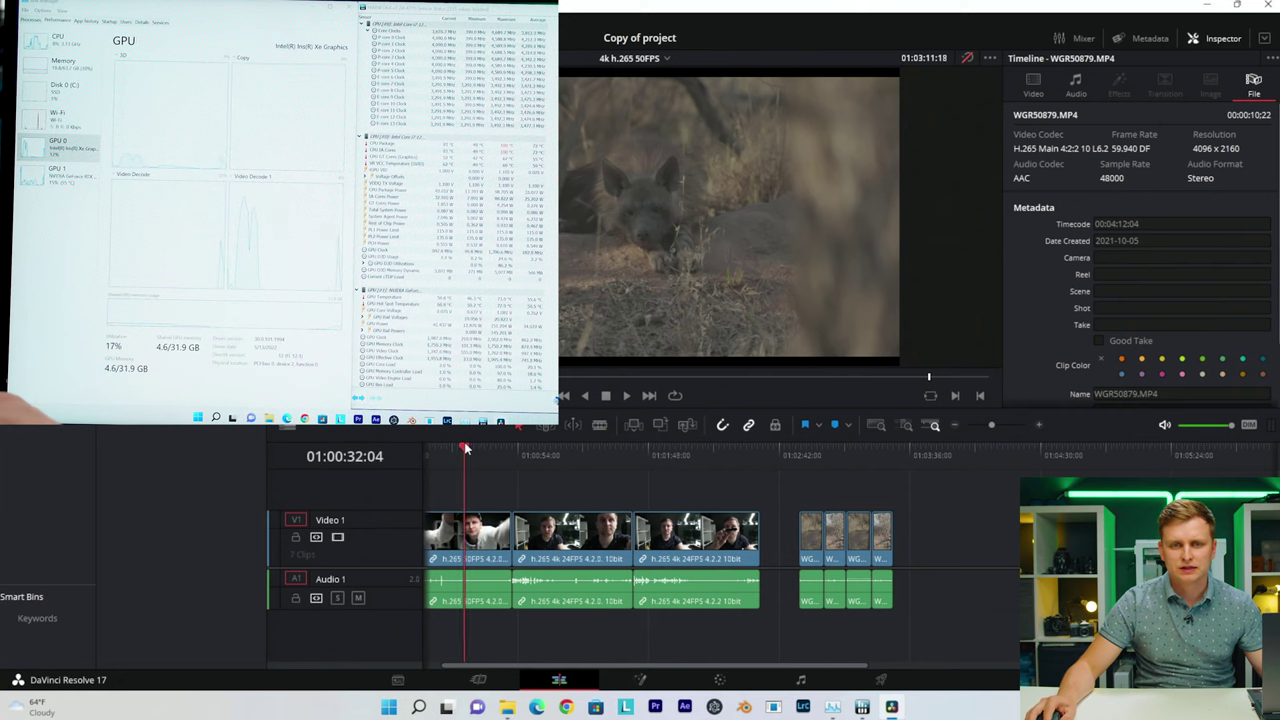
pyautogui.moveTo(448, 455); pyautogui.dragTo(483, 496)
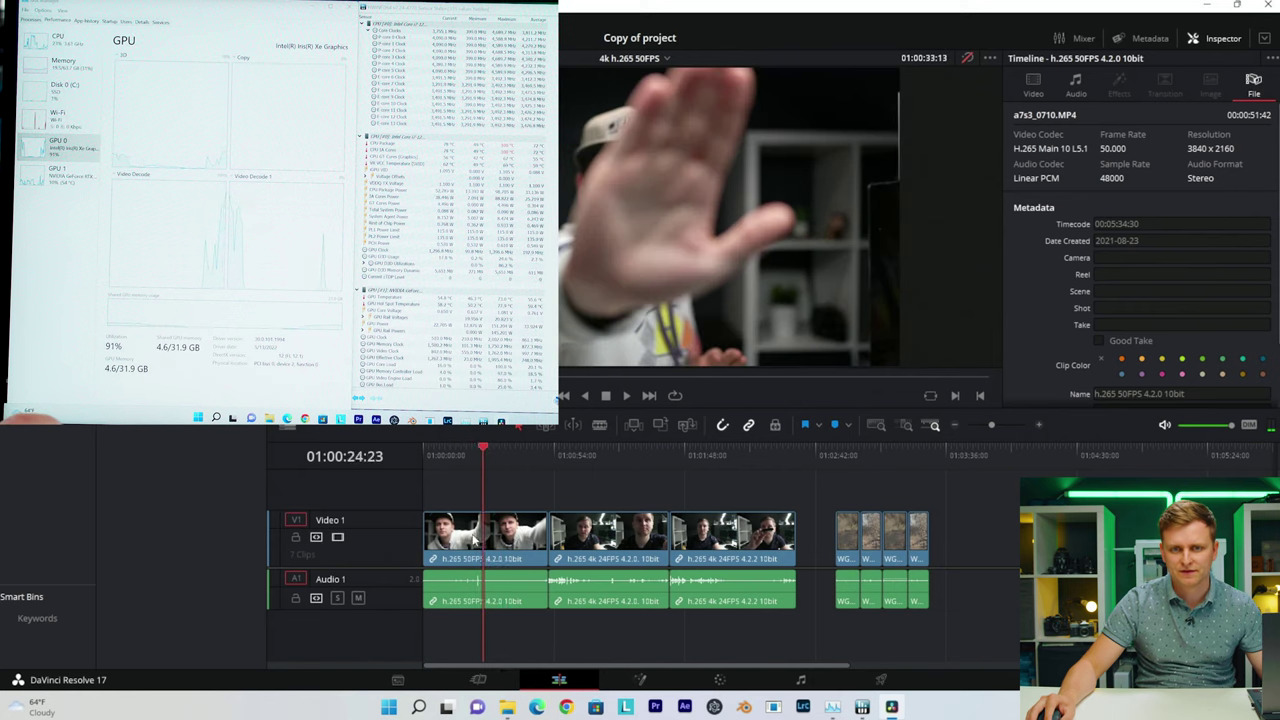
# - Select the h.265 50FPS 4.2.0 10bit clip, play it from its start, and jump to near 01:00:37 during playback
pyautogui.click(481, 515)
pyautogui.moveTo(477, 444); pyautogui.dragTo(435, 505)
pyautogui.press('space')
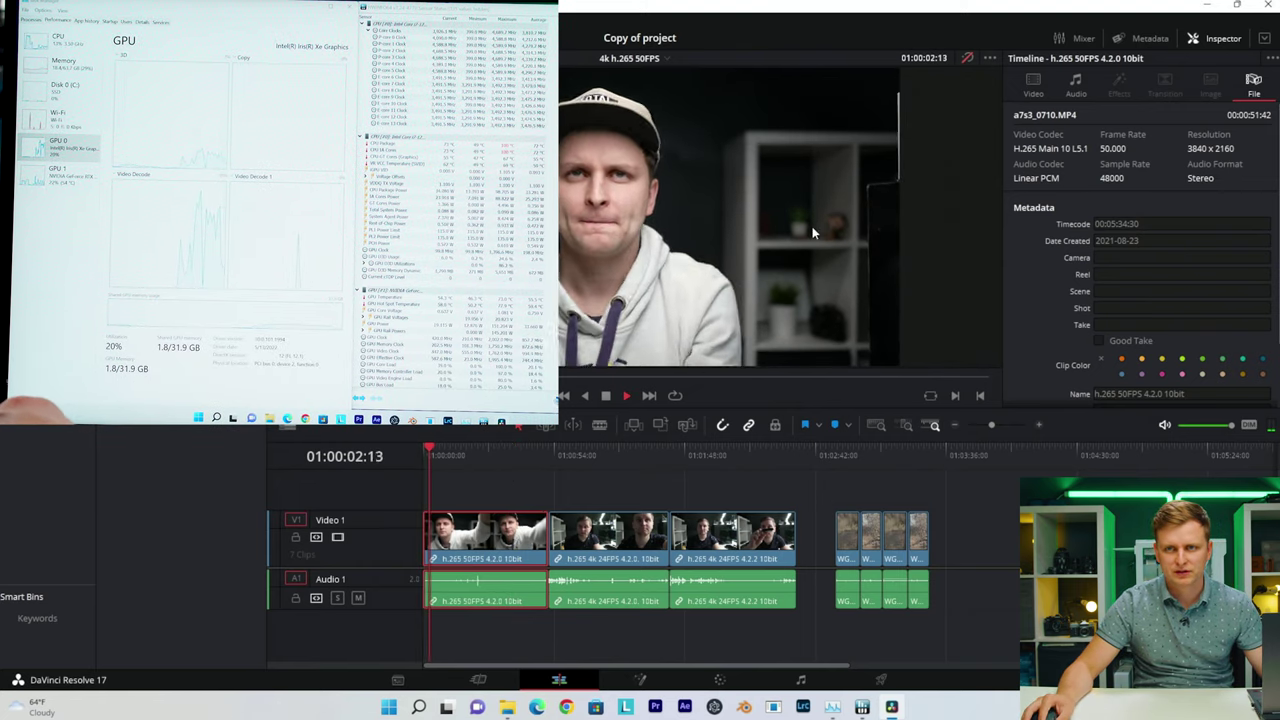
pyautogui.click(510, 452)
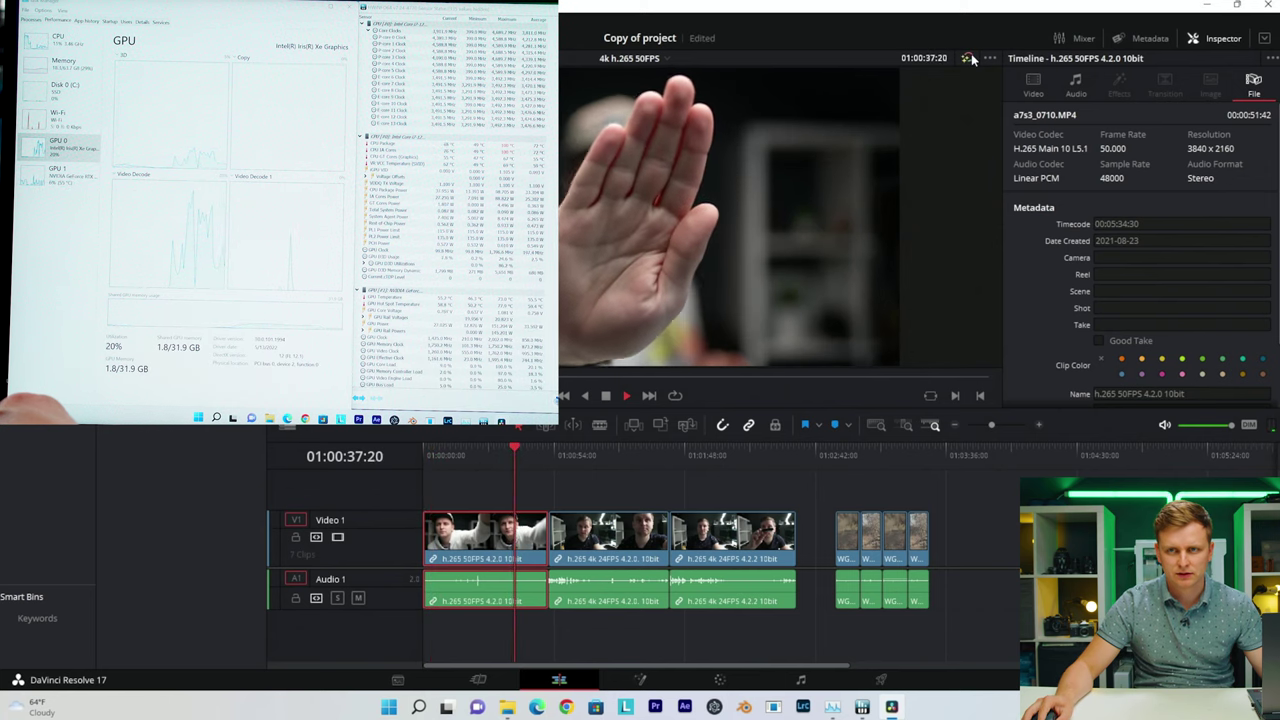
# - Jump between points in the second h.265 clip, and scrub and play the third, 4.2.2 10bit clip to test its playback
pyautogui.click(636, 452)
pyautogui.click(593, 454)
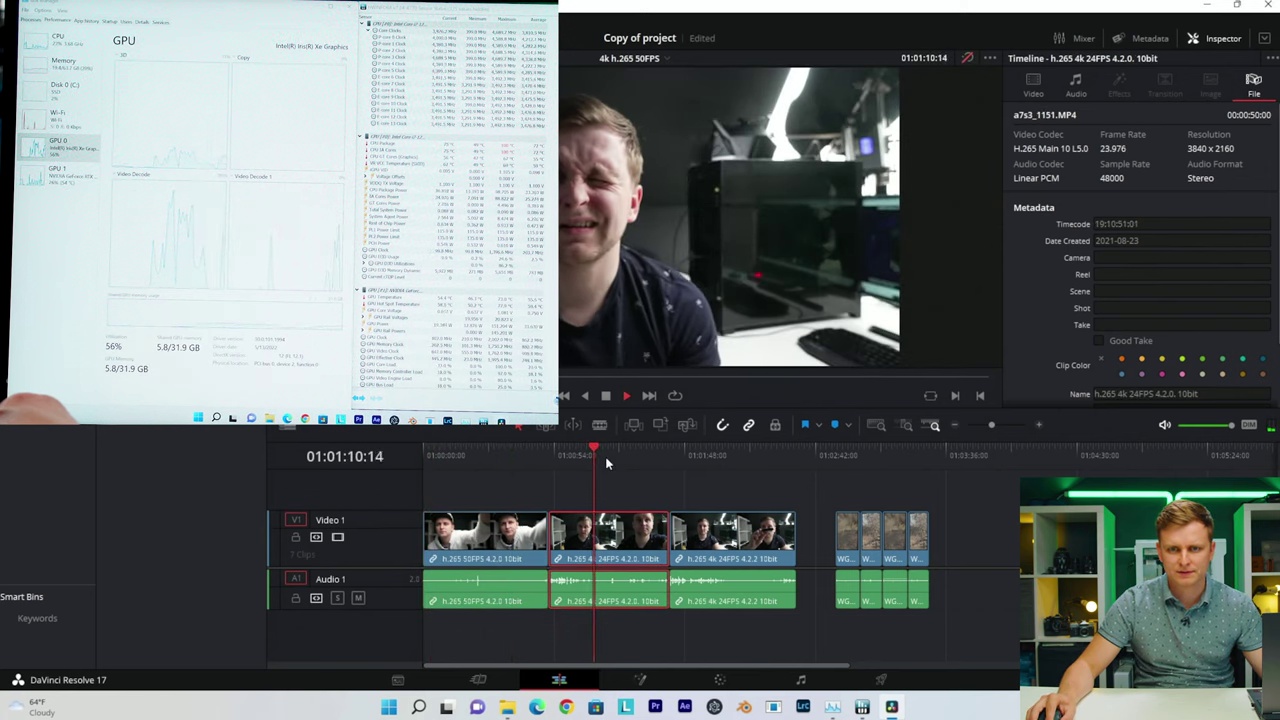
pyautogui.moveTo(628, 441); pyautogui.dragTo(711, 538)
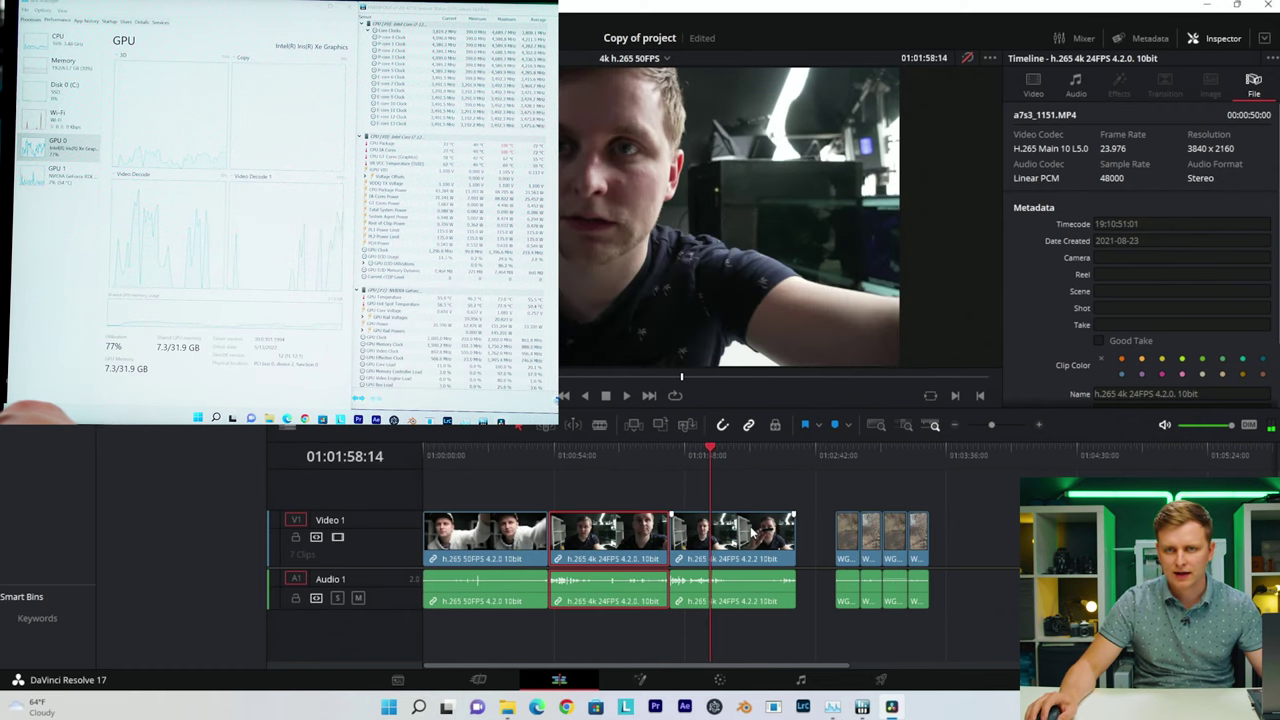
pyautogui.press('space')
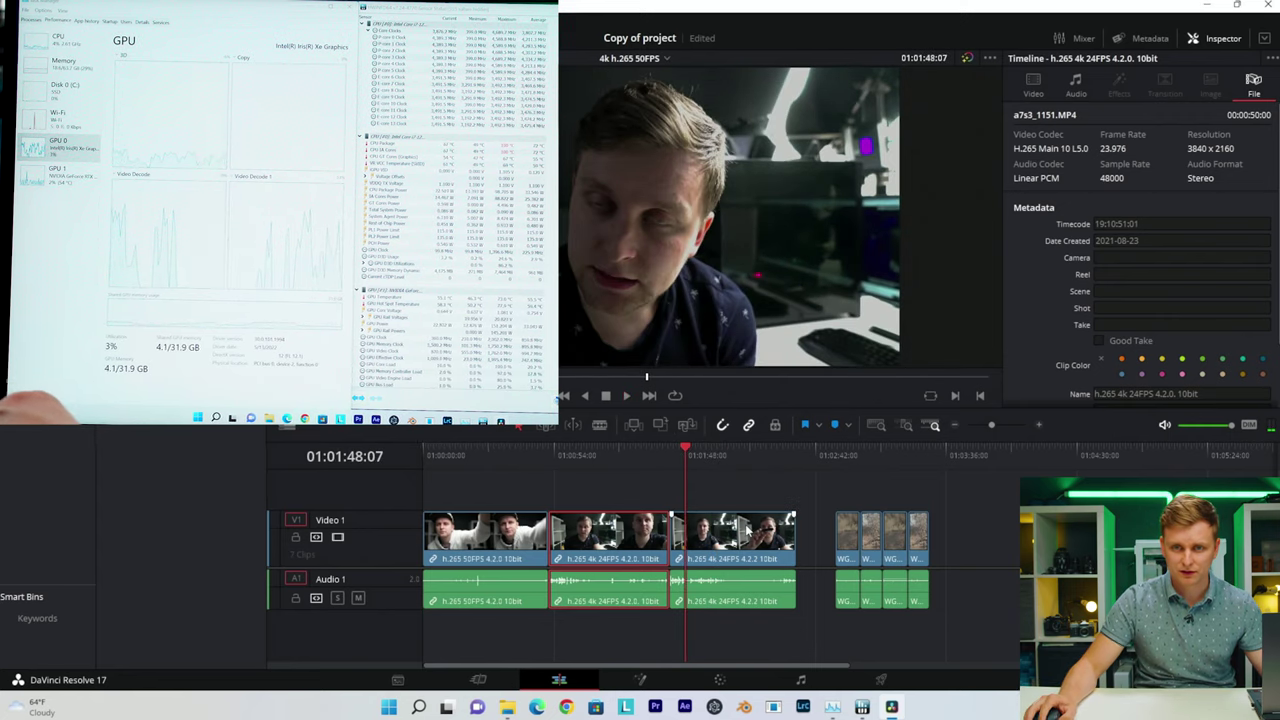
# - Take the NR node out of the third h.265 clip's grade, and return to the Edit page for playback
pyautogui.press('space')
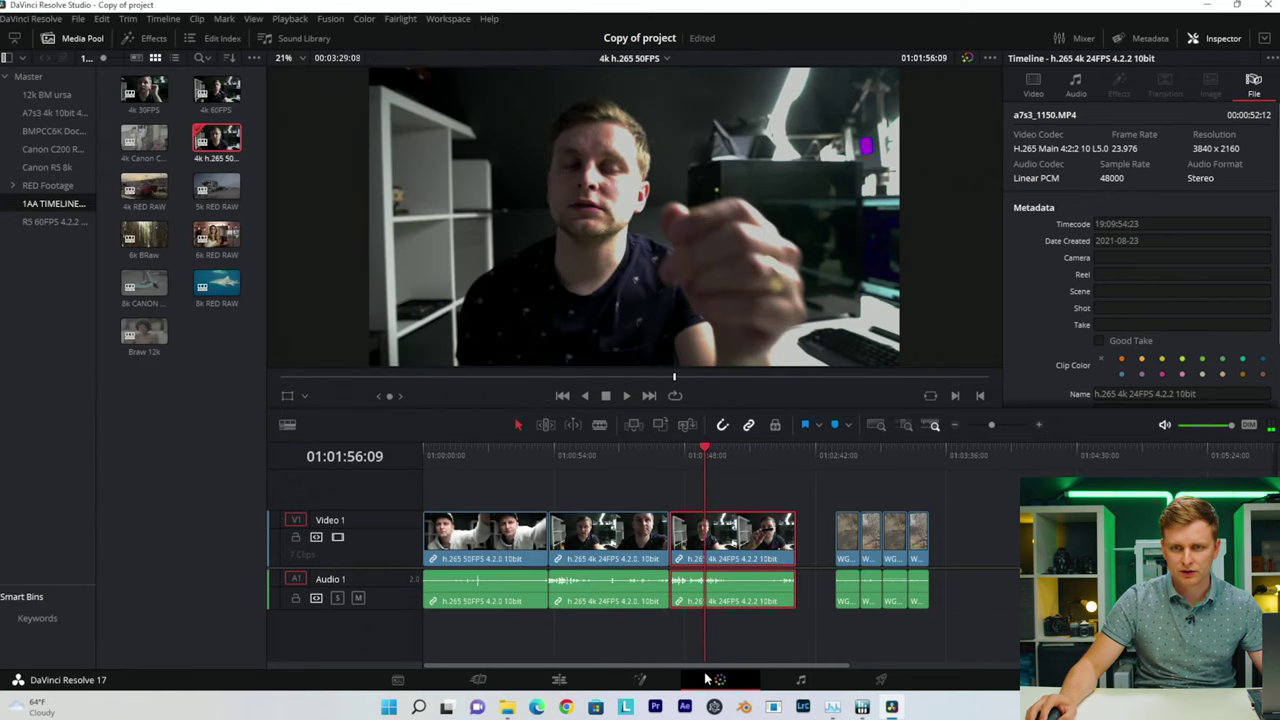
pyautogui.click(710, 679)
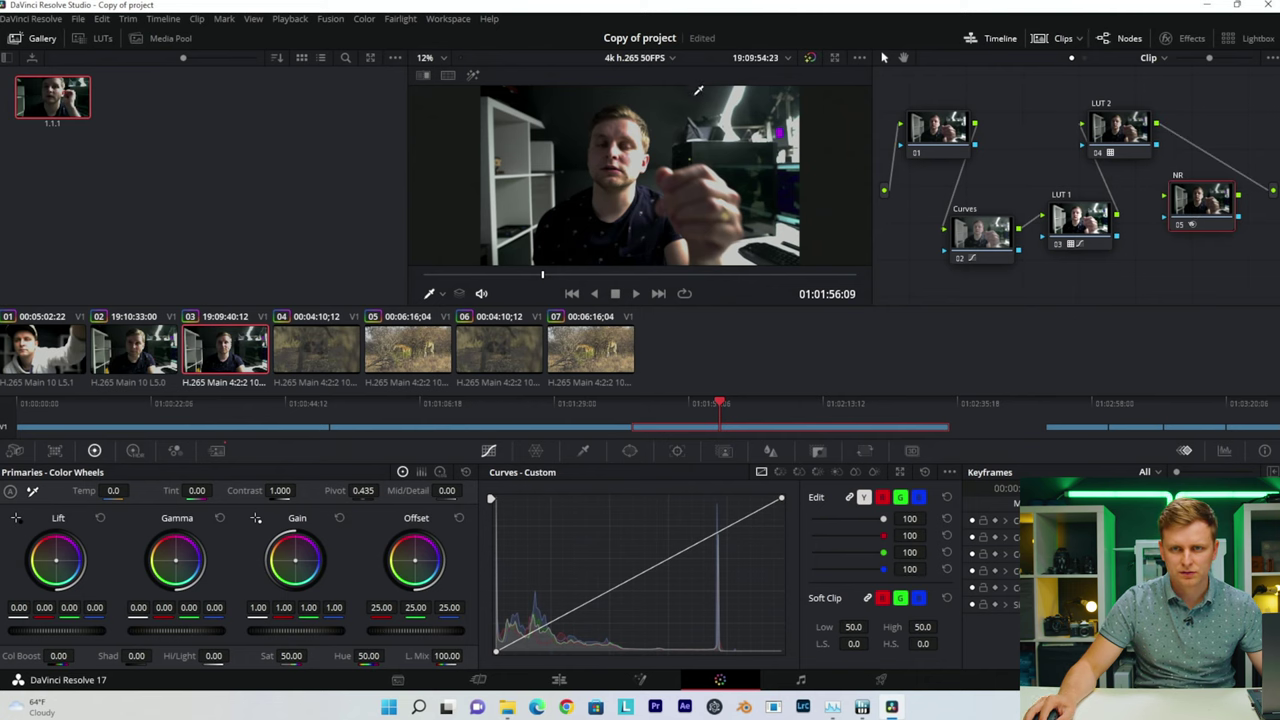
pyautogui.click(550, 680)
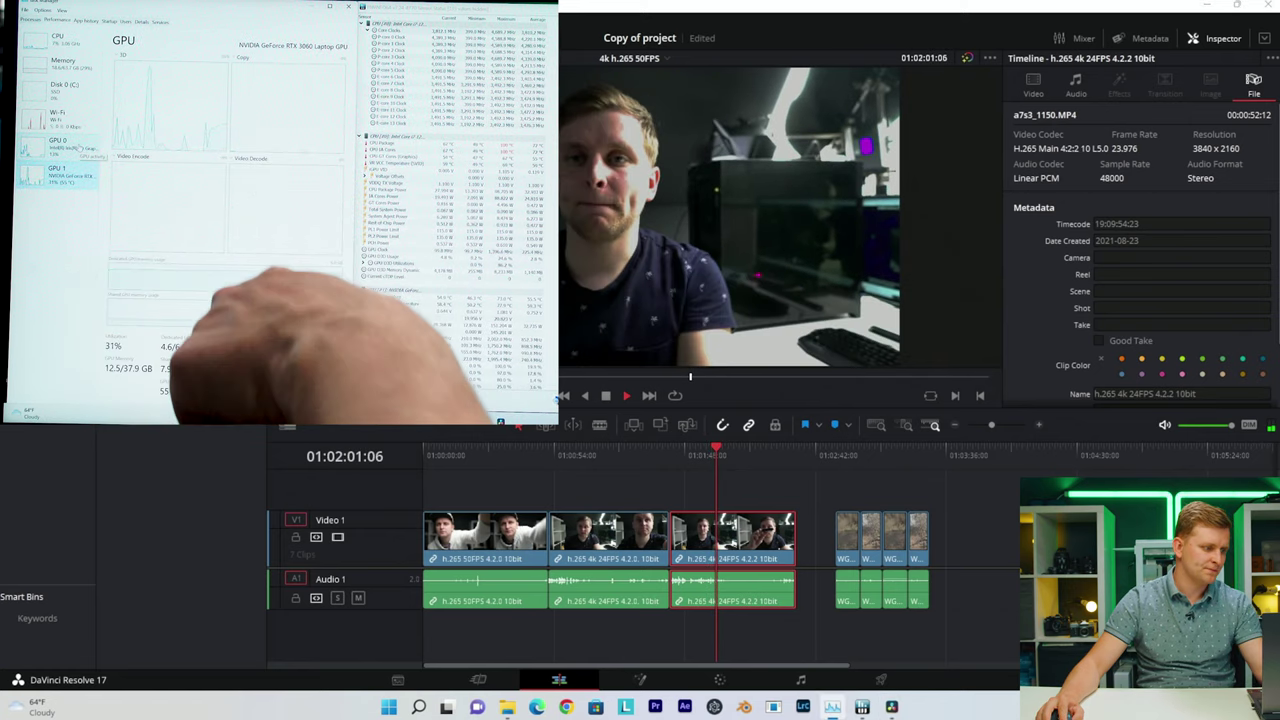
# - Move playback to the WGR wildlife clips, bypass the color grades, and scrub between about 01:03:01 and 01:03:07
pyautogui.click(838, 455)
pyautogui.click(860, 455)
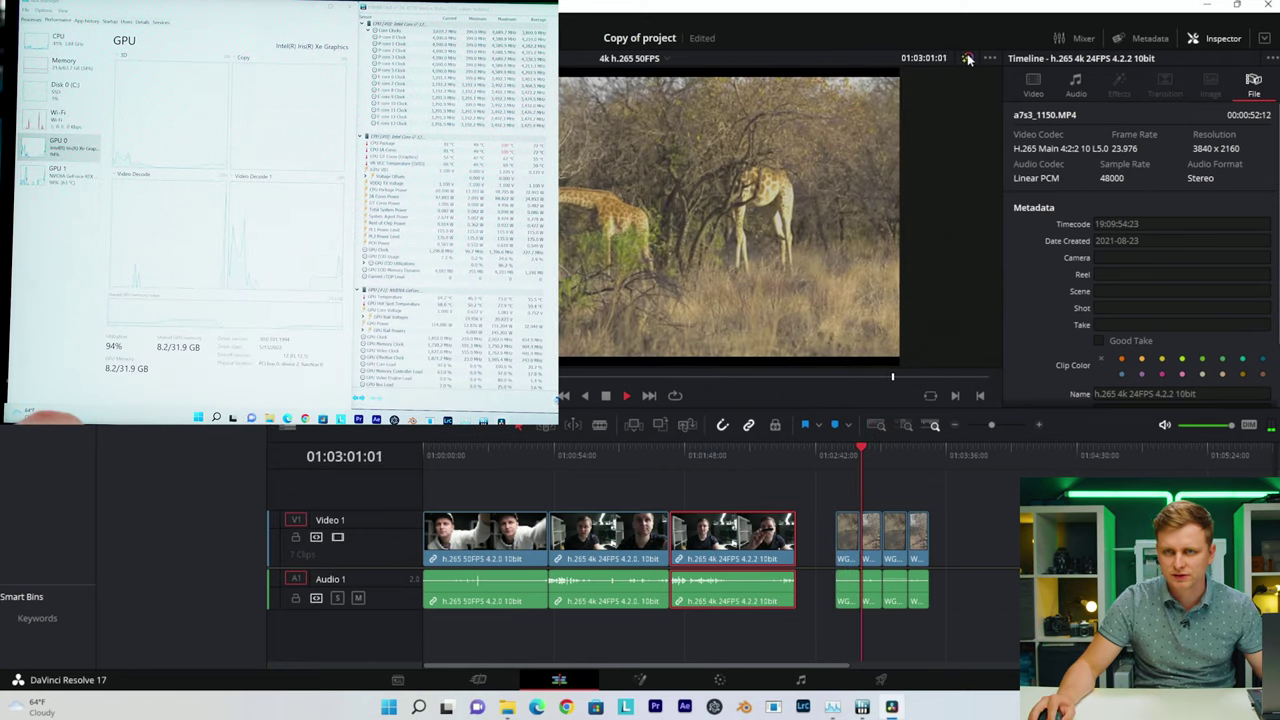
pyautogui.scroll(2, 950, 450)
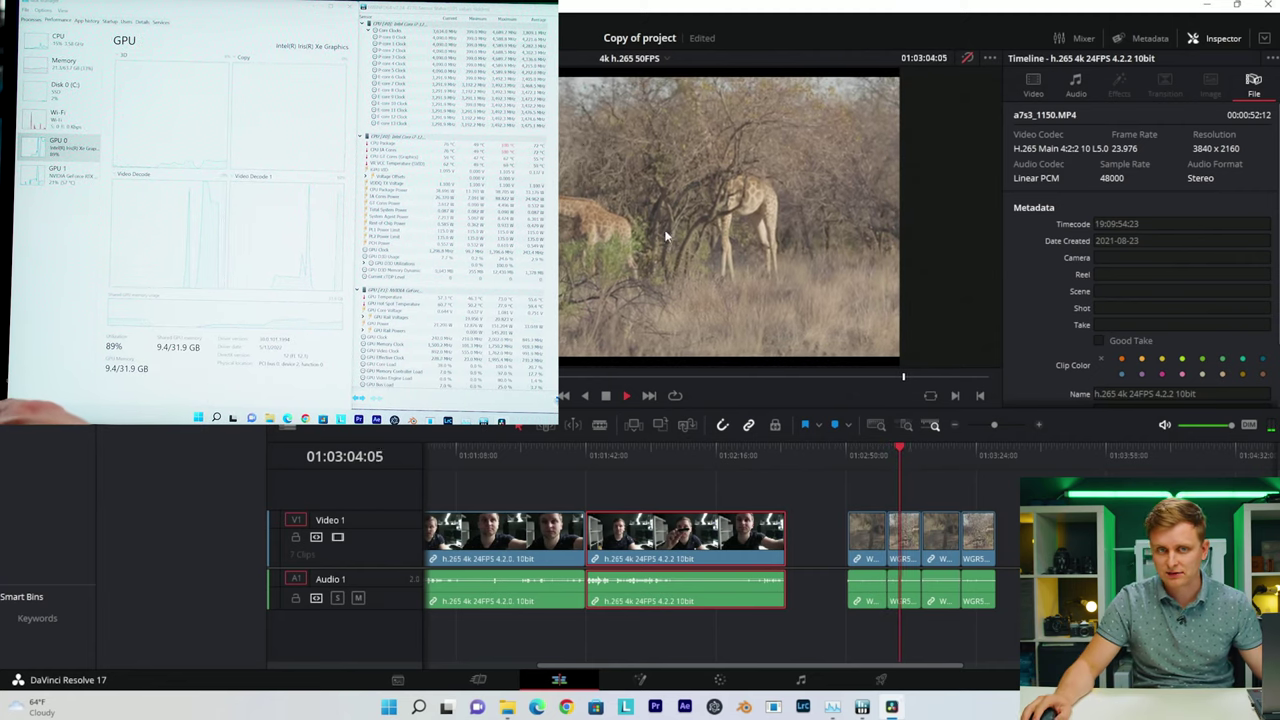
pyautogui.click(913, 450)
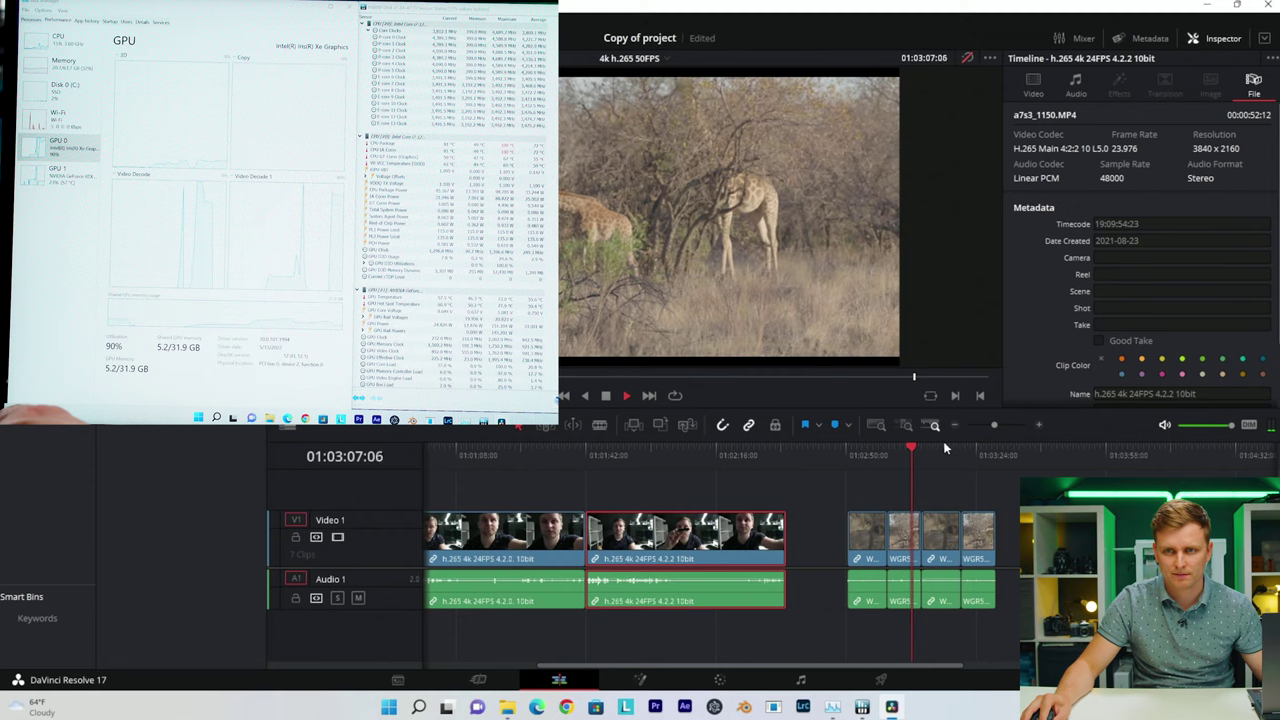
pyautogui.moveTo(945, 450); pyautogui.dragTo(888, 490)
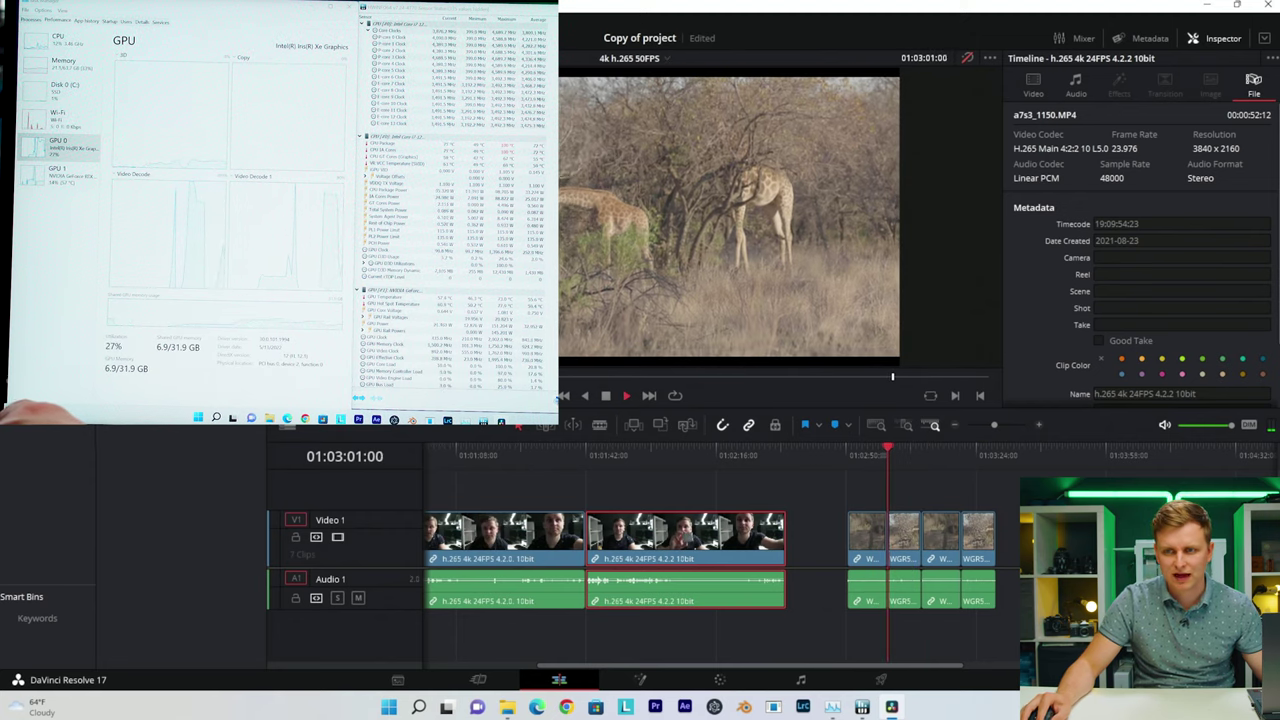
# - Review the project's timeline resolution settings without changing them, and scrub across the WGR wildlife clips
pyautogui.hotkey('shift', '9')
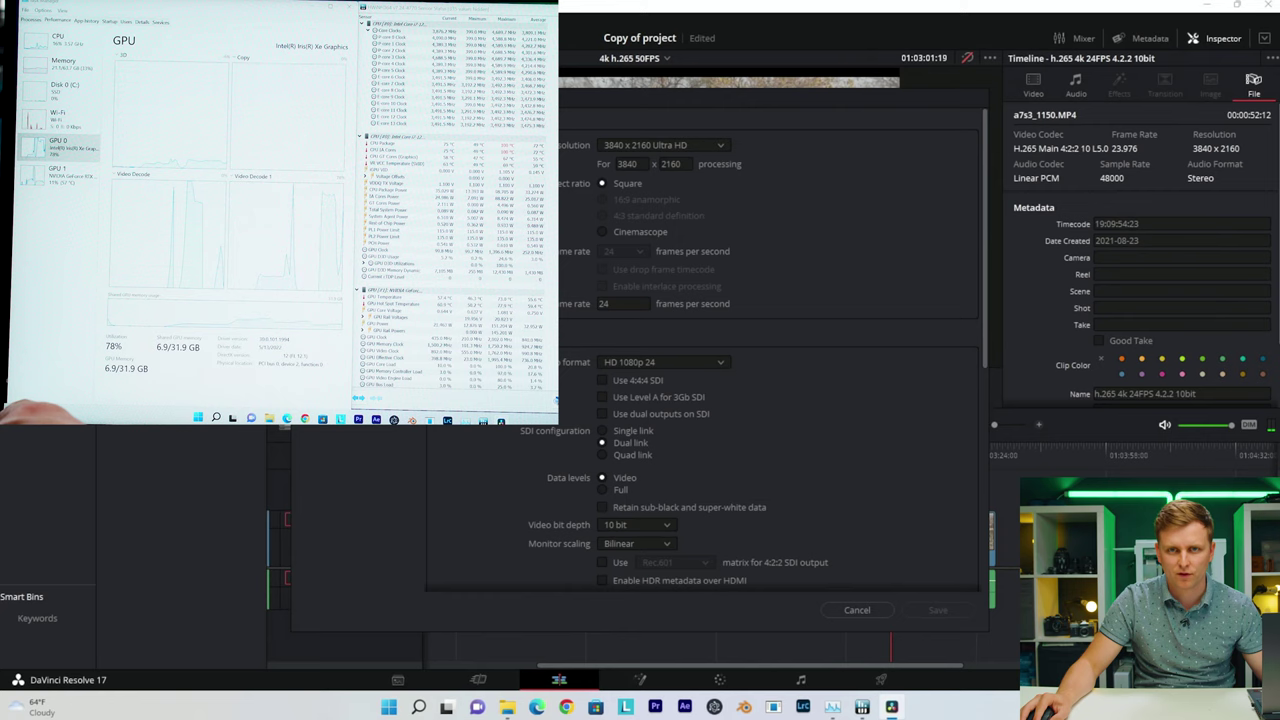
pyautogui.click(856, 610)
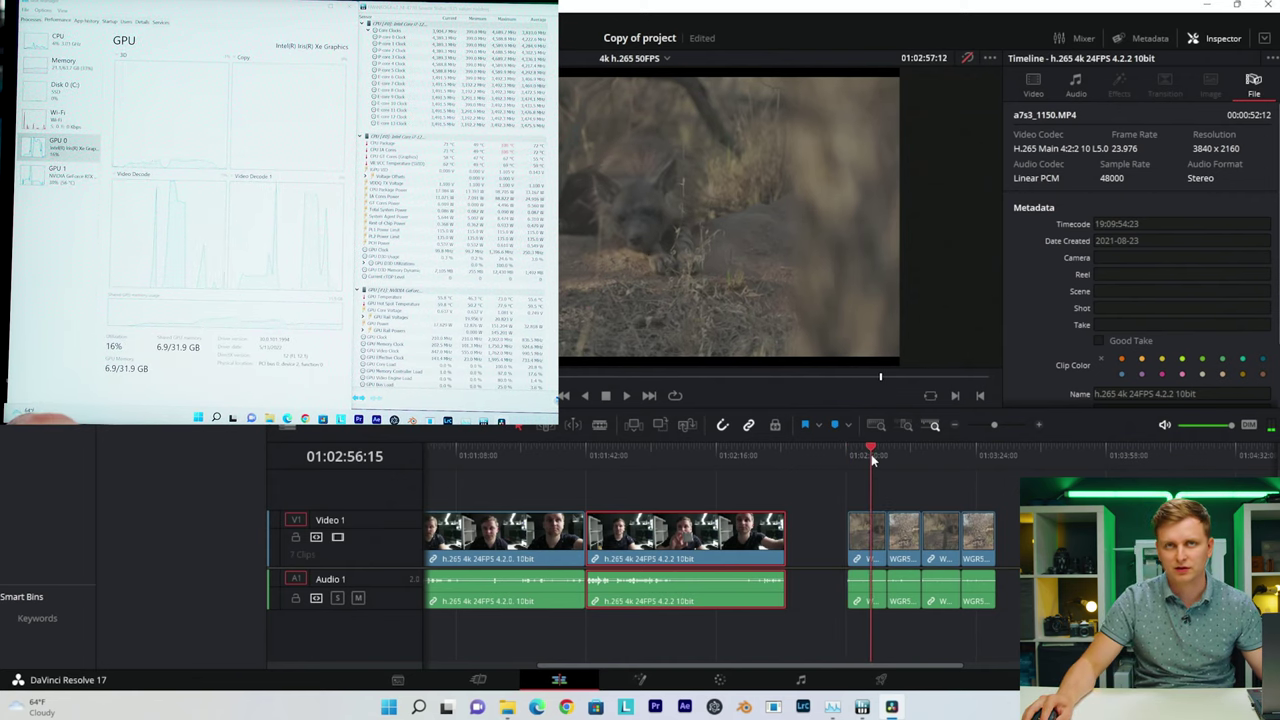
pyautogui.moveTo(873, 457); pyautogui.dragTo(934, 482)
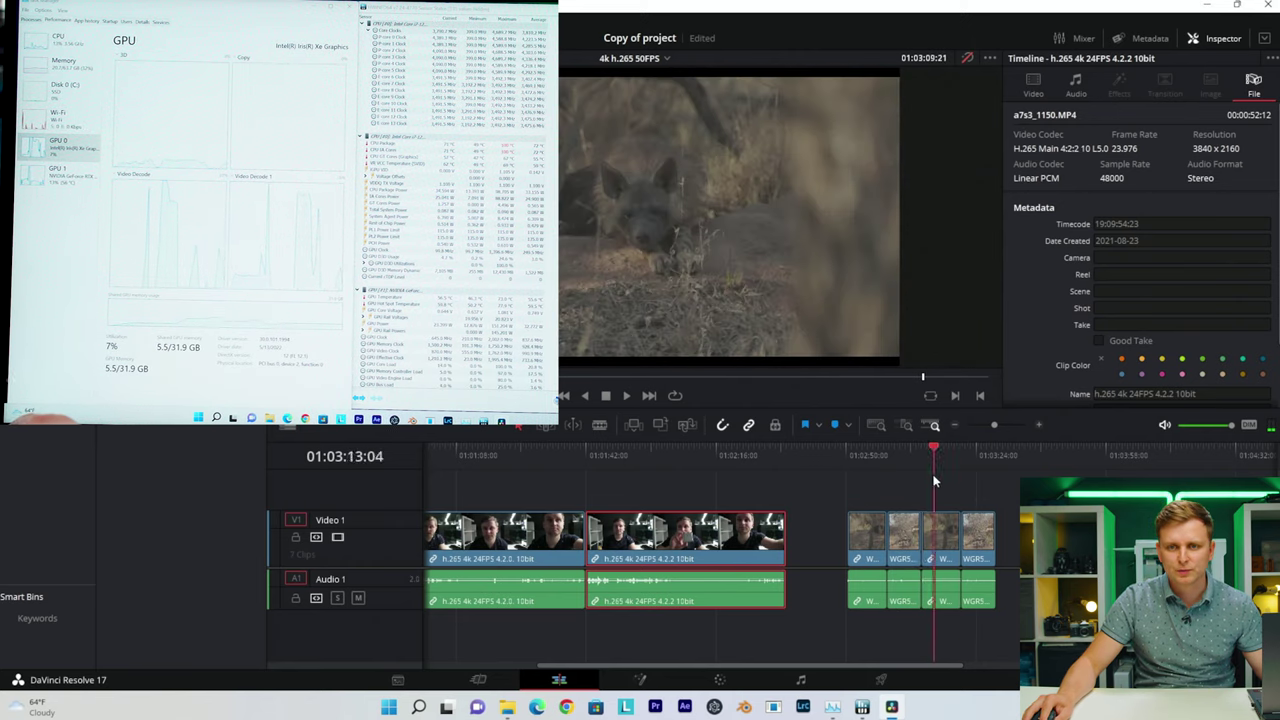
pyautogui.scroll(5, 945, 507)
pyautogui.moveTo(764, 459); pyautogui.dragTo(796, 480)
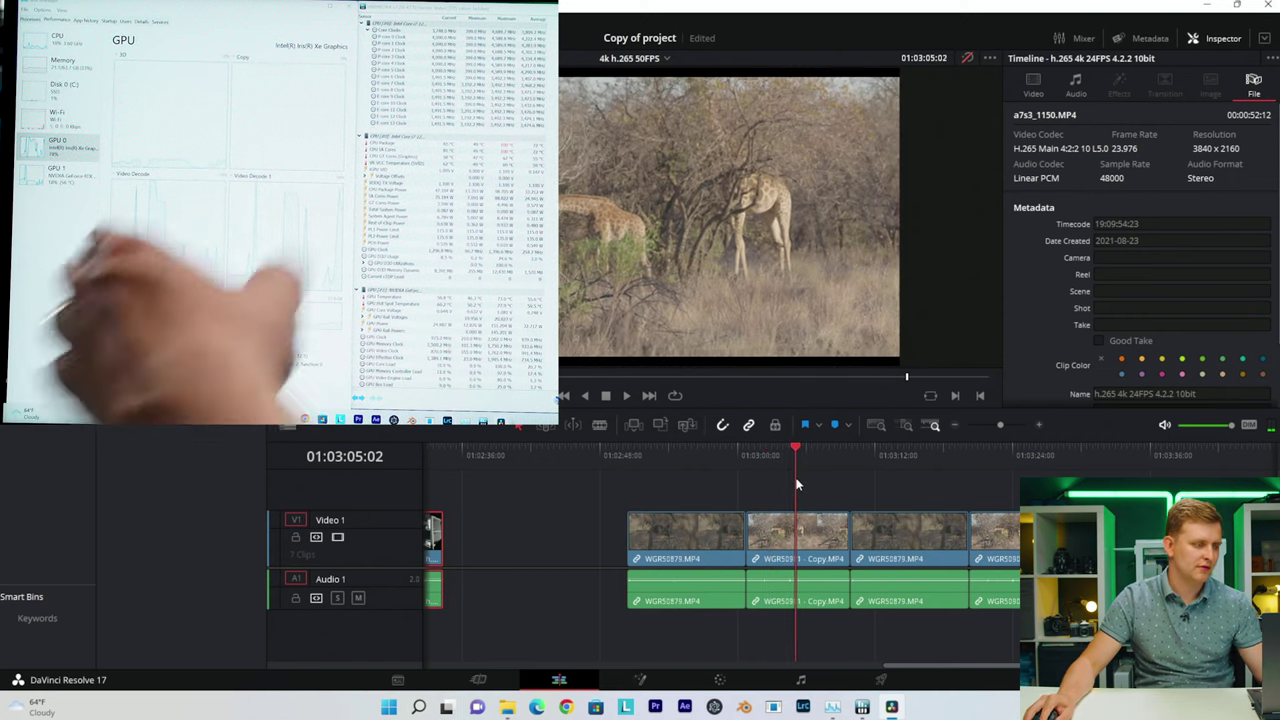
pyautogui.click(818, 449)
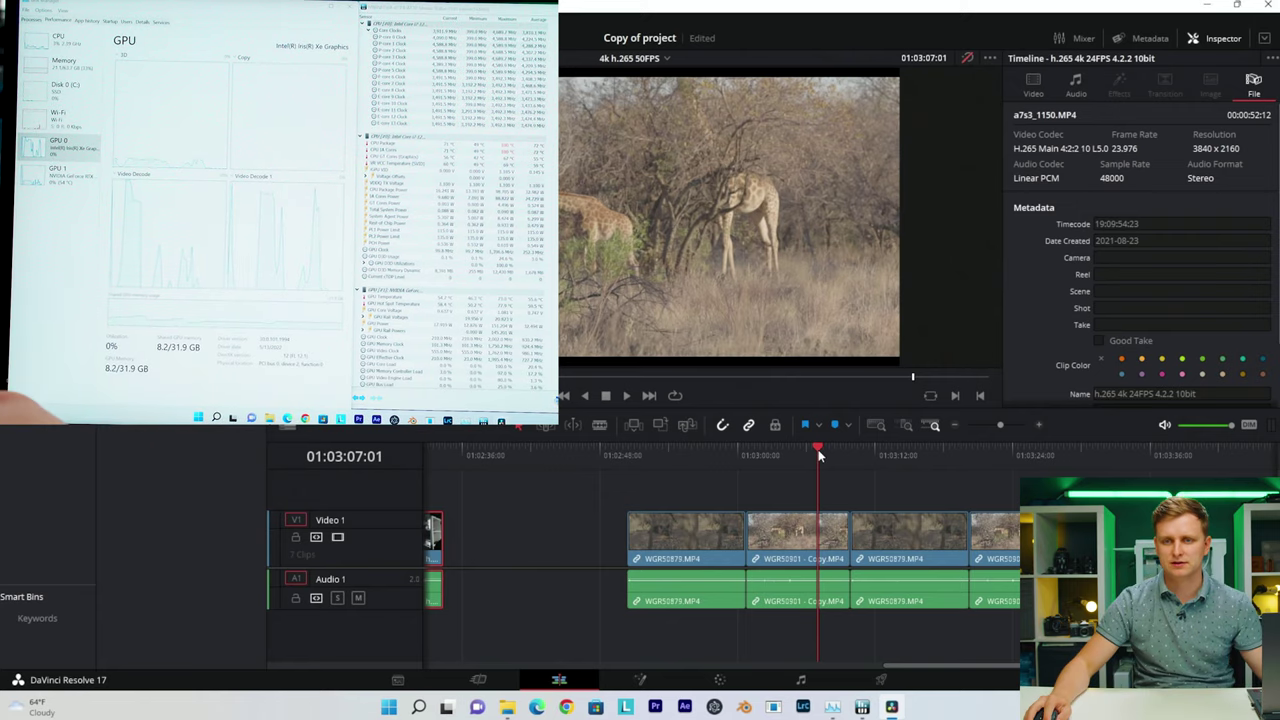
pyautogui.moveTo(818, 449); pyautogui.dragTo(786, 455)
# - Switch to the 4k Canon C200 RAW timeline, scrub to 01:04:17:06, and select the first clip to show its file details
pyautogui.click(667, 58)
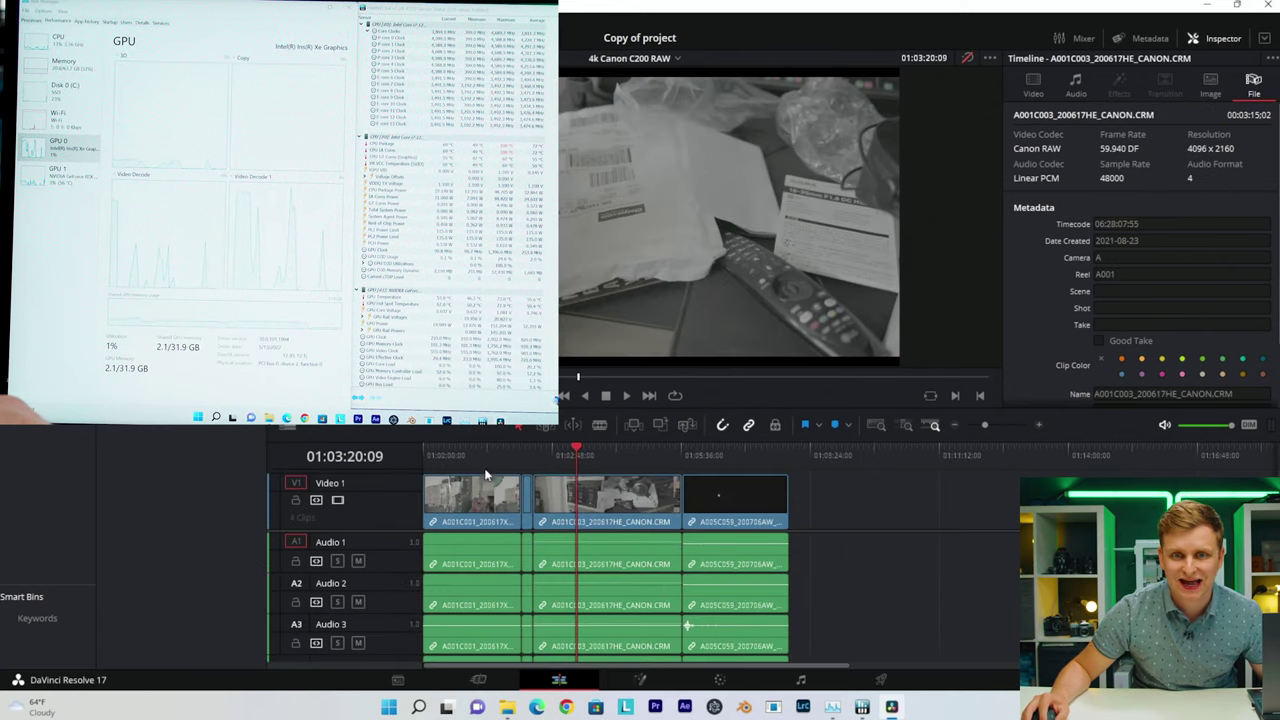
pyautogui.click(472, 454)
pyautogui.moveTo(472, 454); pyautogui.dragTo(620, 455)
pyautogui.click(503, 497)
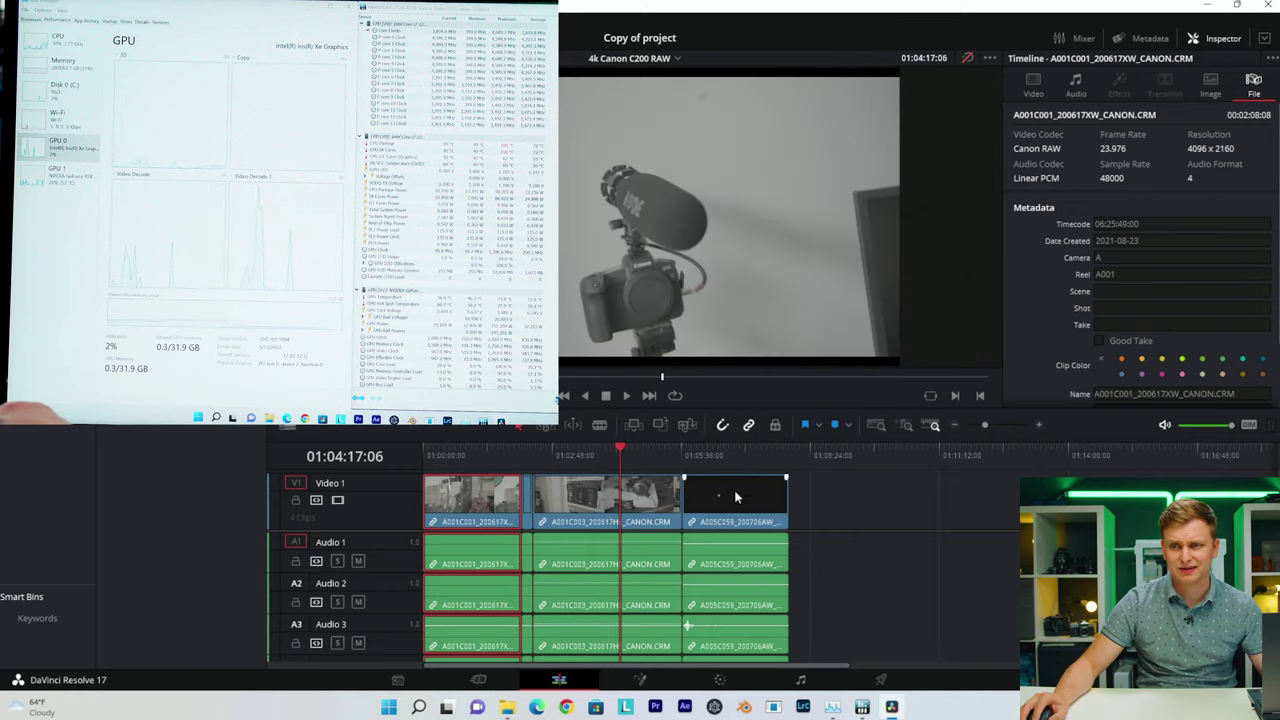
# - Check the project's timeline resolution settings without changing them, and test playback of the first and A001C003_200617HE_CANON.CRM clips
pyautogui.hotkey('shift', '9')
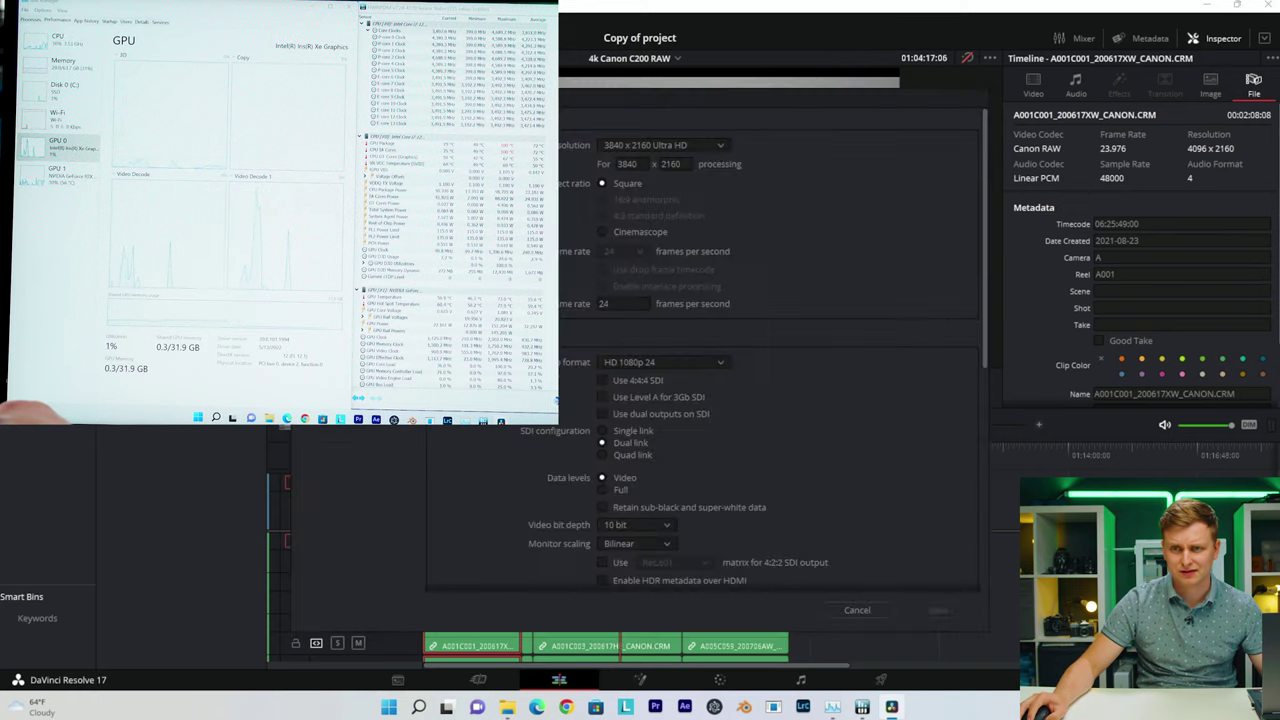
pyautogui.click(855, 613)
pyautogui.moveTo(706, 458); pyautogui.dragTo(527, 462)
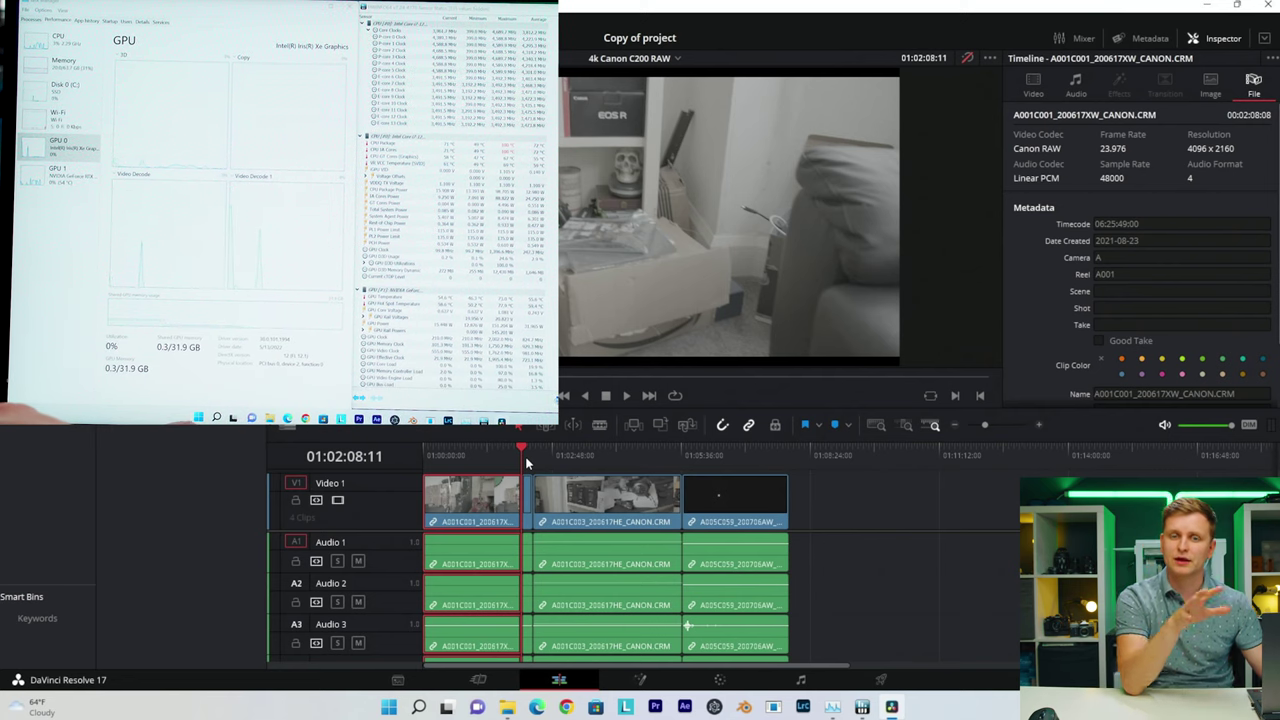
pyautogui.click(499, 457)
pyautogui.press('space')
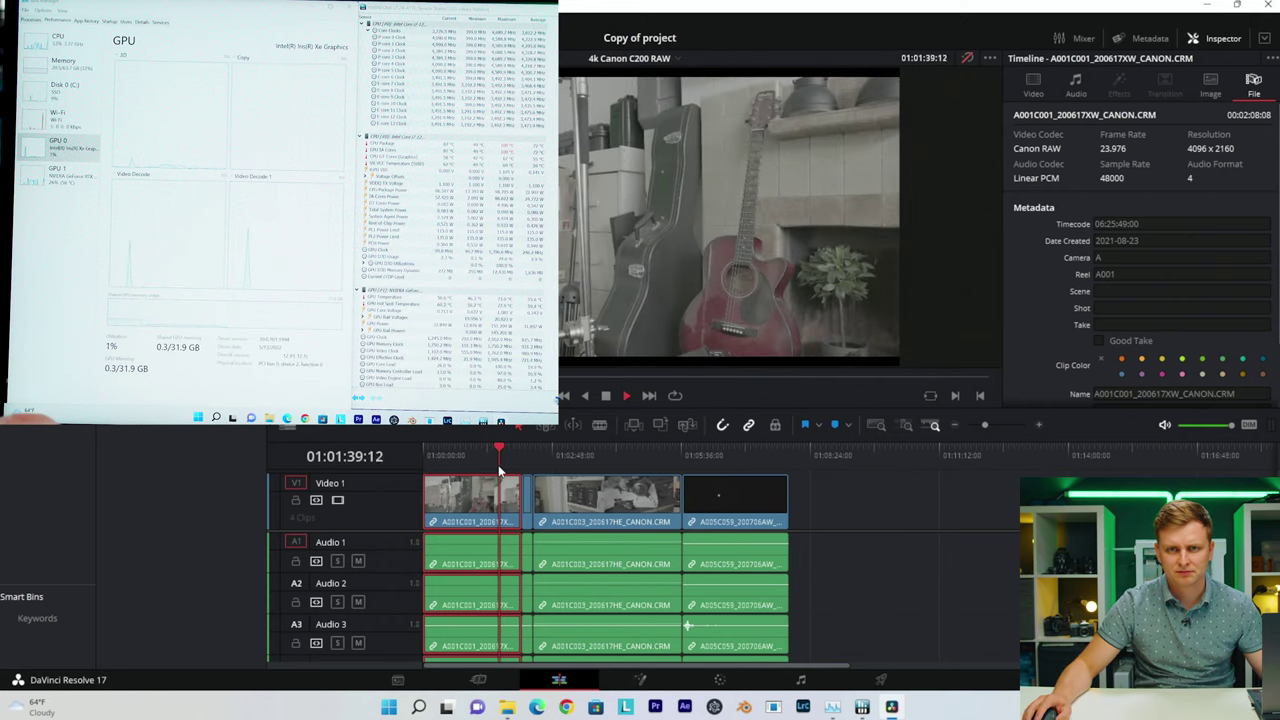
pyautogui.click(575, 451)
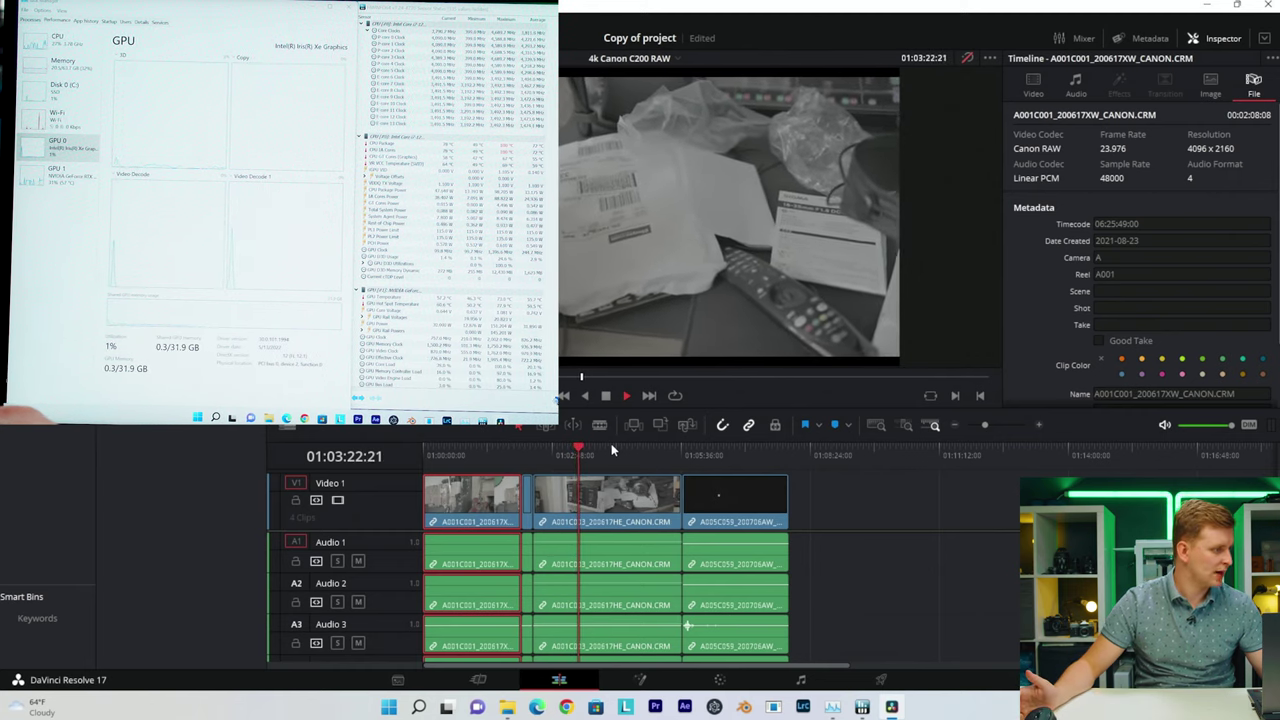
pyautogui.press('space')
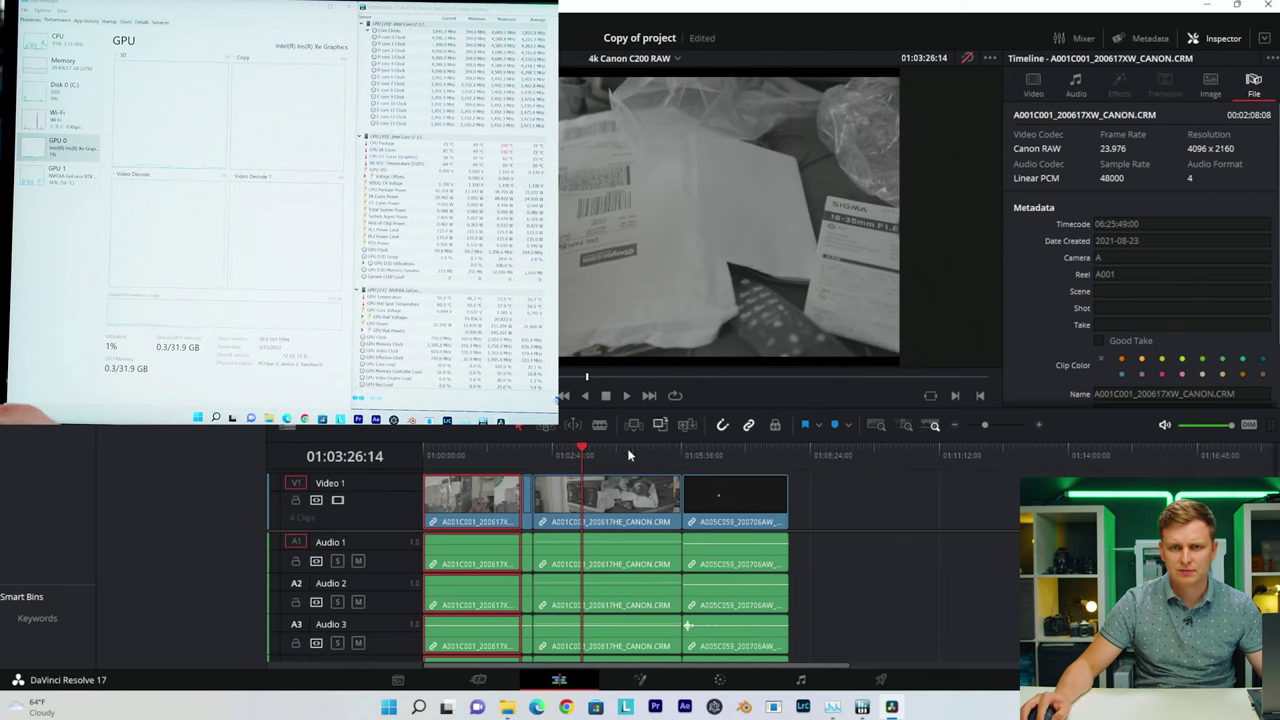
# - Re-enable the color grades, bypass the NR node in the A001C003_200617HE_CANON.CRM clip's node graph, and return to the Edit page
pyautogui.click(607, 500)
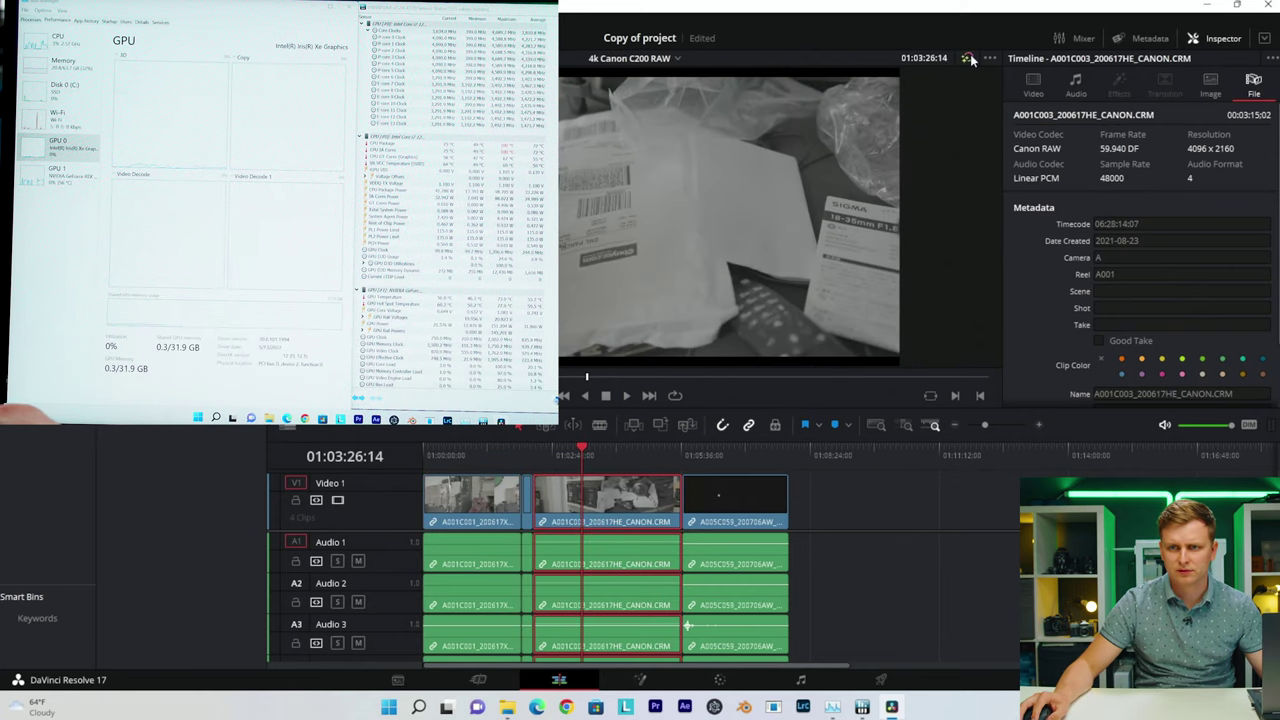
pyautogui.click(719, 680)
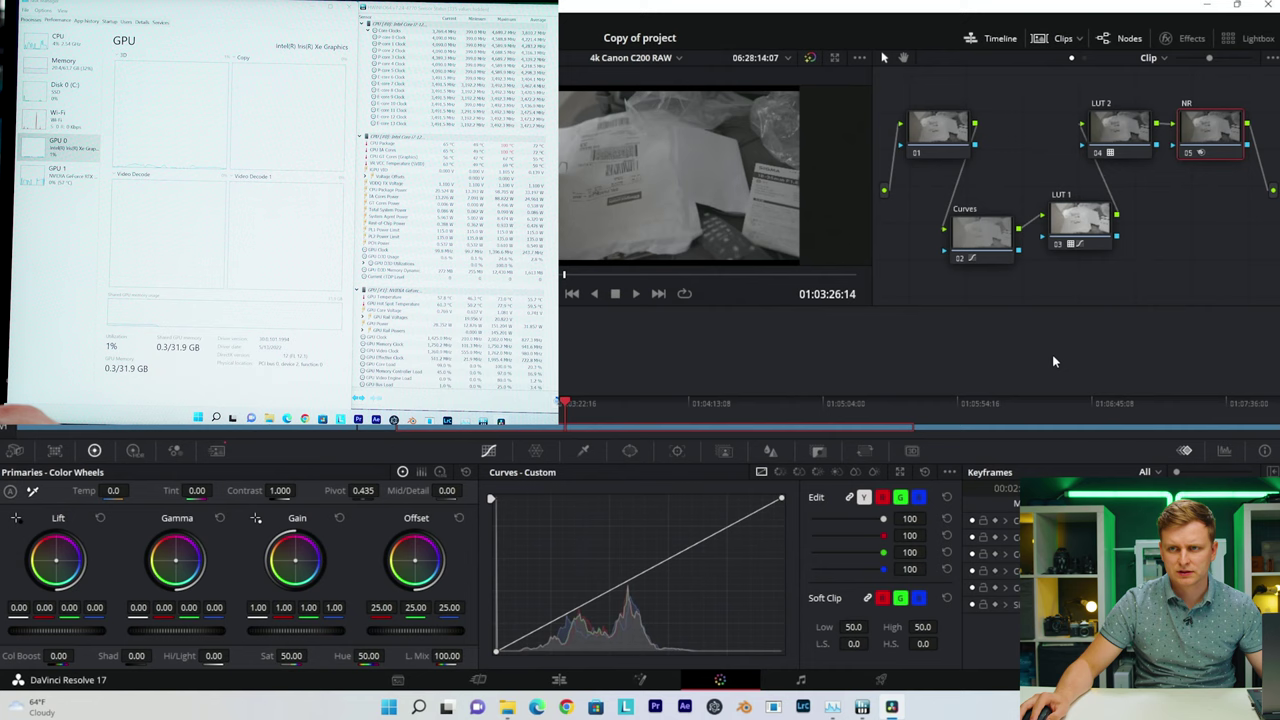
pyautogui.moveTo(1190, 146); pyautogui.dragTo(1200, 204)
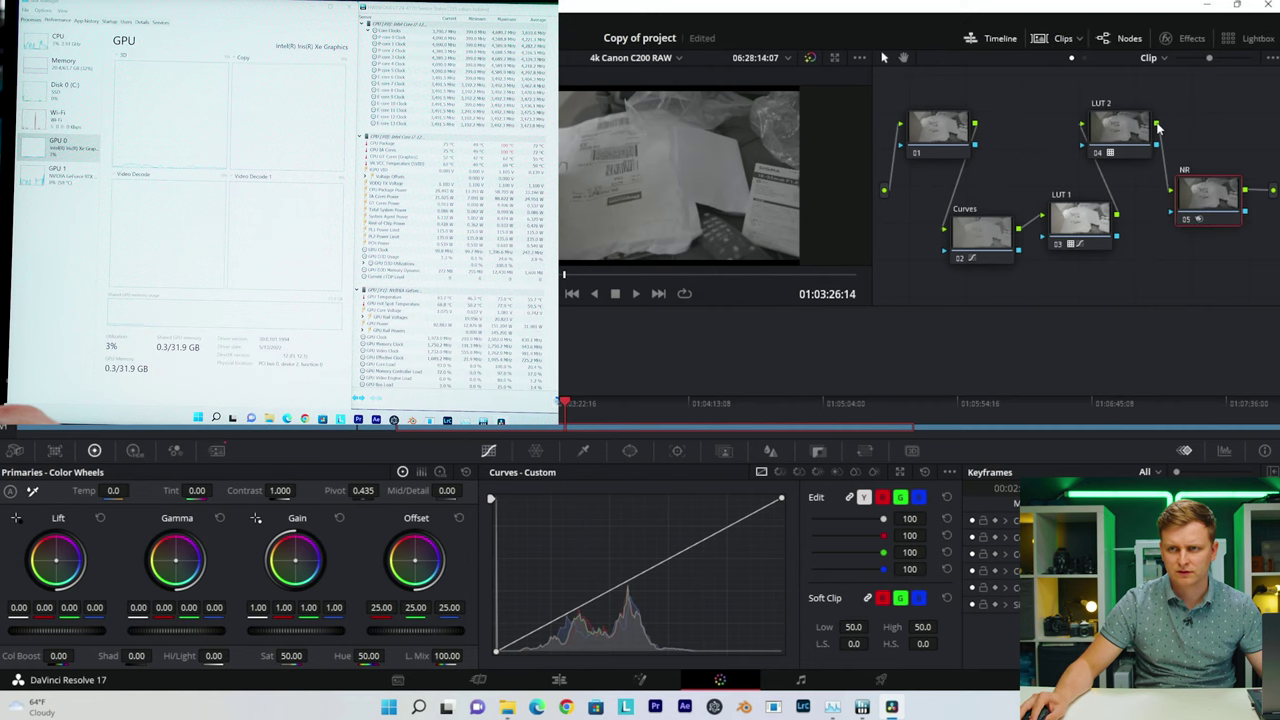
pyautogui.hotkey('shift', '4')
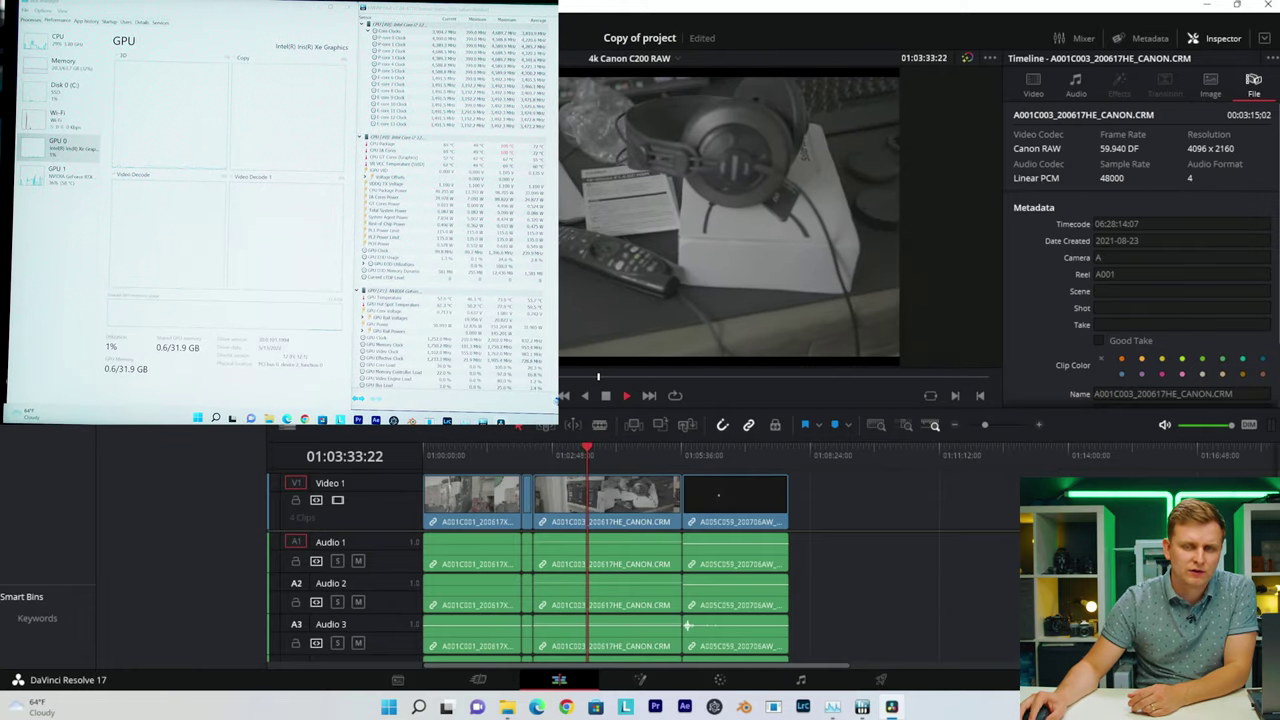
# - Play and scrub the graded A001C003_200617HE_CANON.CRM clip at several points, and stop at 01:03:30:00
pyautogui.click(607, 500)
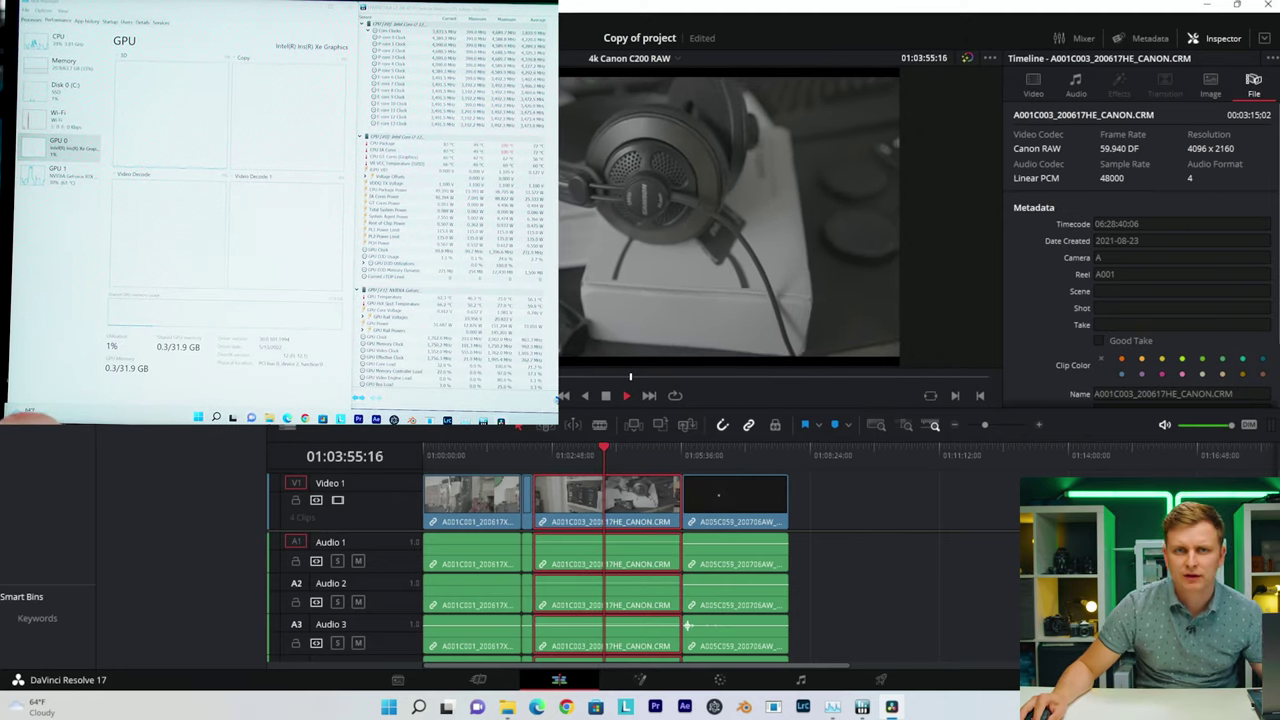
pyautogui.moveTo(622, 460); pyautogui.dragTo(575, 483)
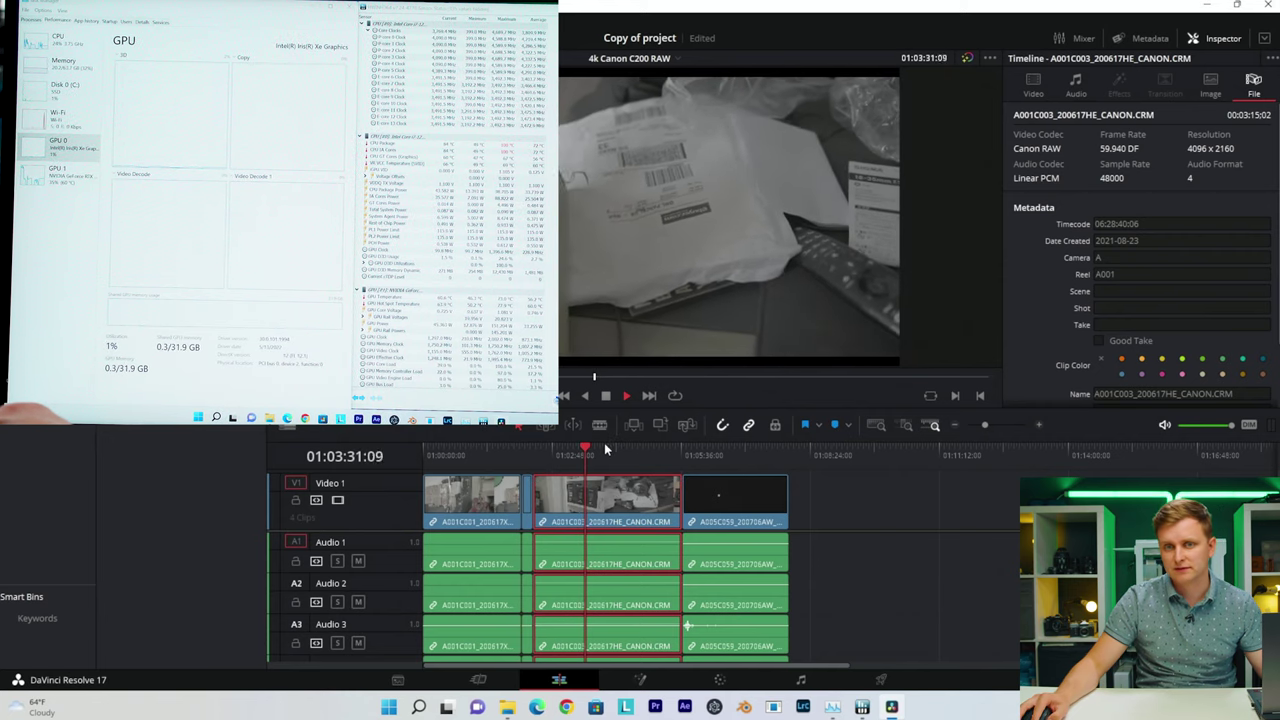
pyautogui.click(622, 447)
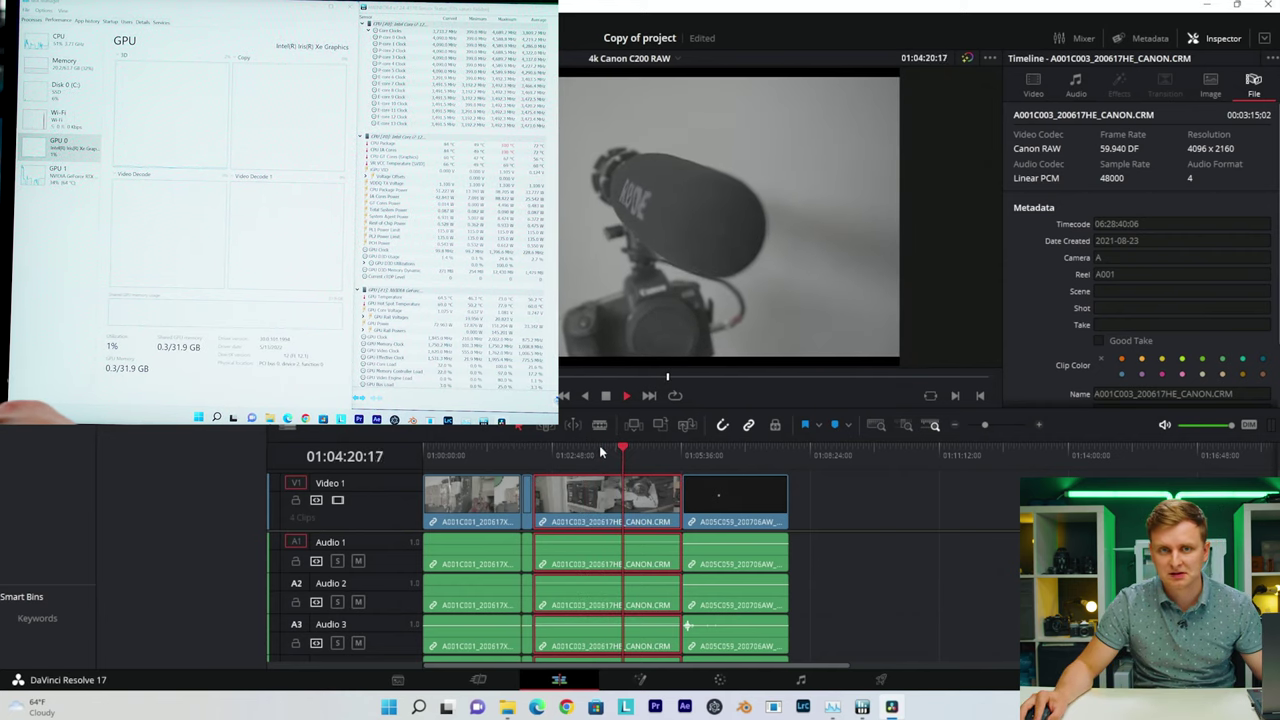
pyautogui.moveTo(566, 459); pyautogui.dragTo(672, 470)
pyautogui.click(583, 452)
pyautogui.press('space')
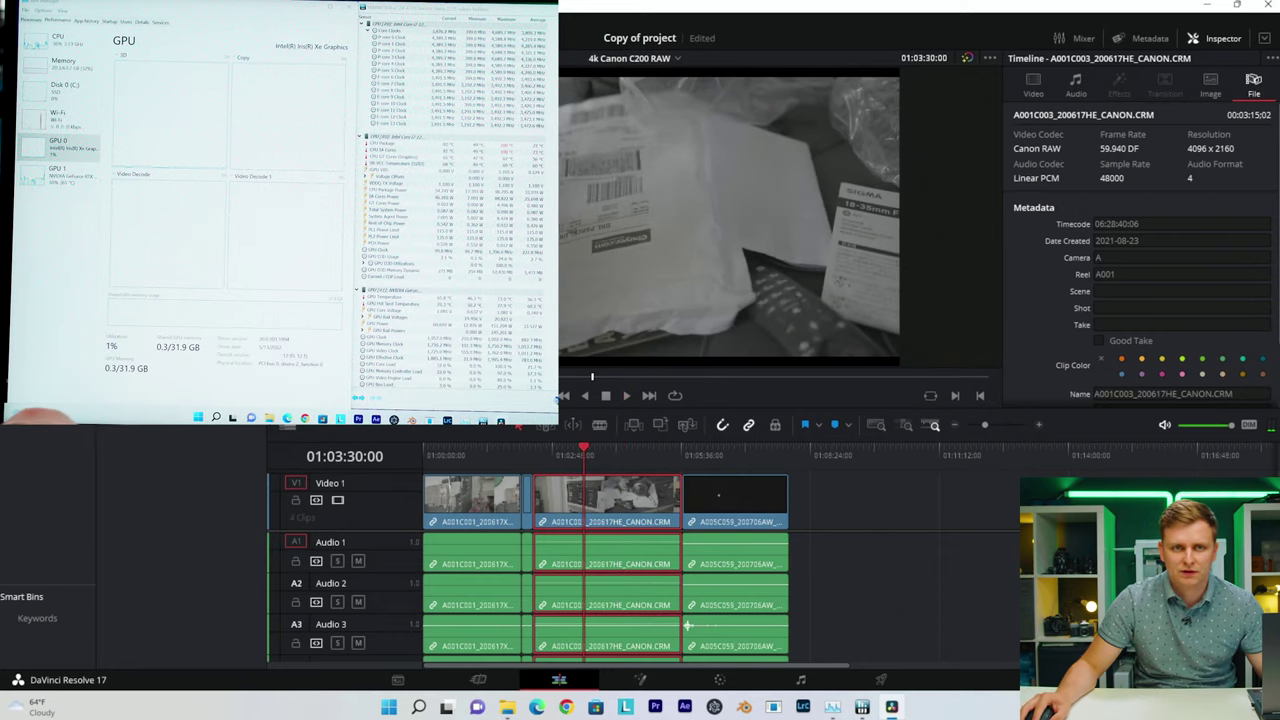
# - Switch to the 4k RED RAW timeline, and scrub and play its first clip to about 01:00:11:20
pyautogui.click(624, 59)
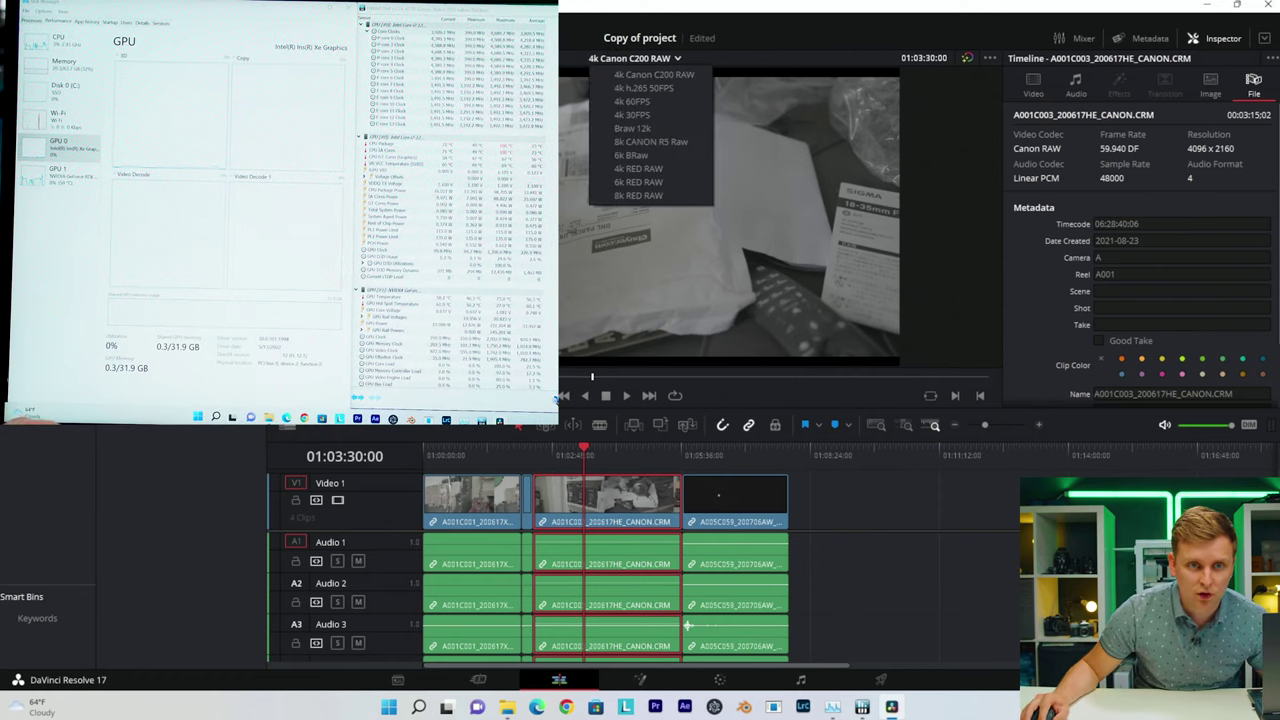
pyautogui.click(638, 168)
pyautogui.click(522, 456)
pyautogui.moveTo(525, 462); pyautogui.dragTo(606, 569)
pyautogui.press('space')
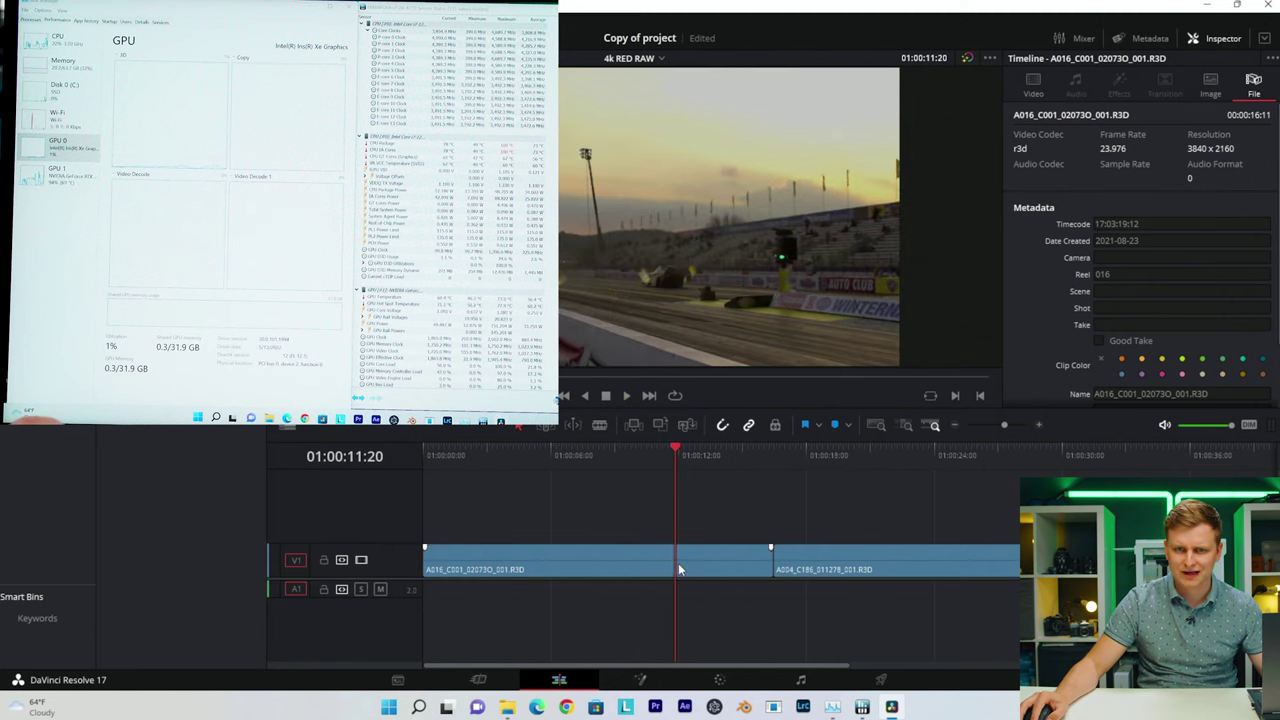
# - Route the first 4k RED clip's node graph to the output past the NR node, and return to the Edit page
pyautogui.click(721, 679)
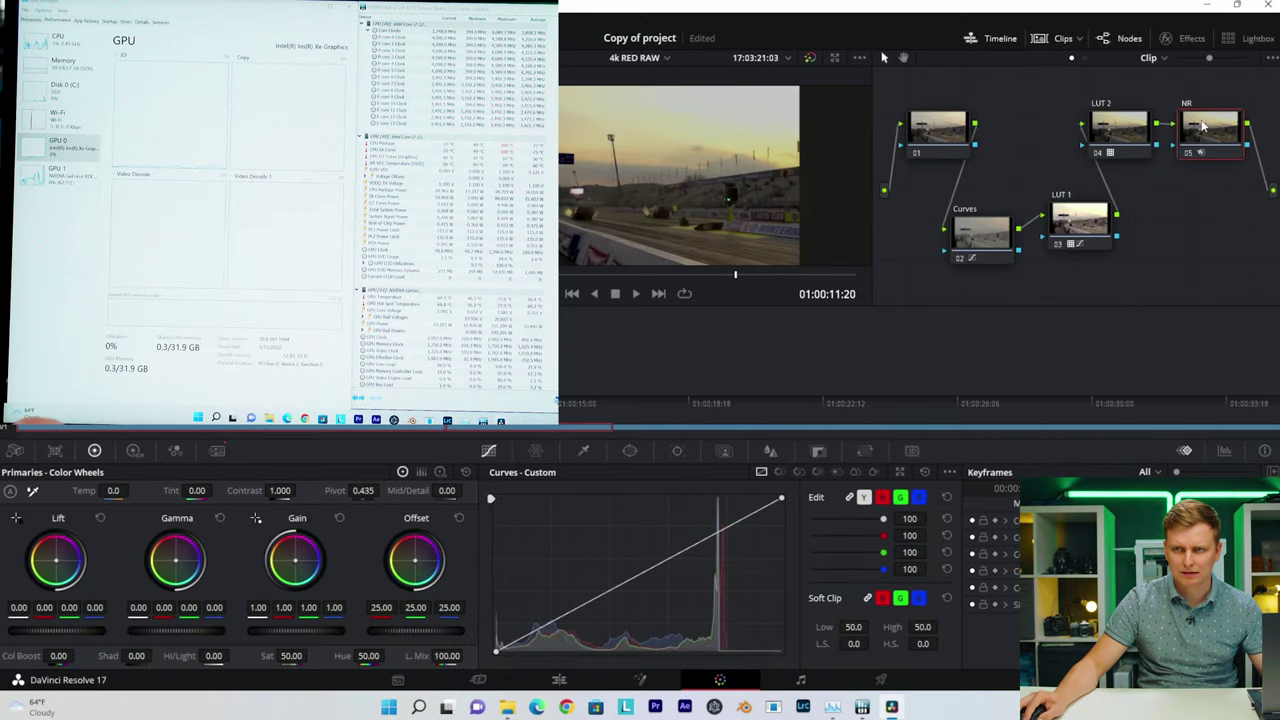
pyautogui.moveTo(1235, 118); pyautogui.dragTo(1273, 191)
pyautogui.click(558, 679)
# - Play and scrub the graded A016_C001_02073O_001.R3D clip back and forth between about 01:00:02 and 01:00:11
pyautogui.press('space')
pyautogui.moveTo(680, 452); pyautogui.dragTo(489, 462)
pyautogui.press('space')
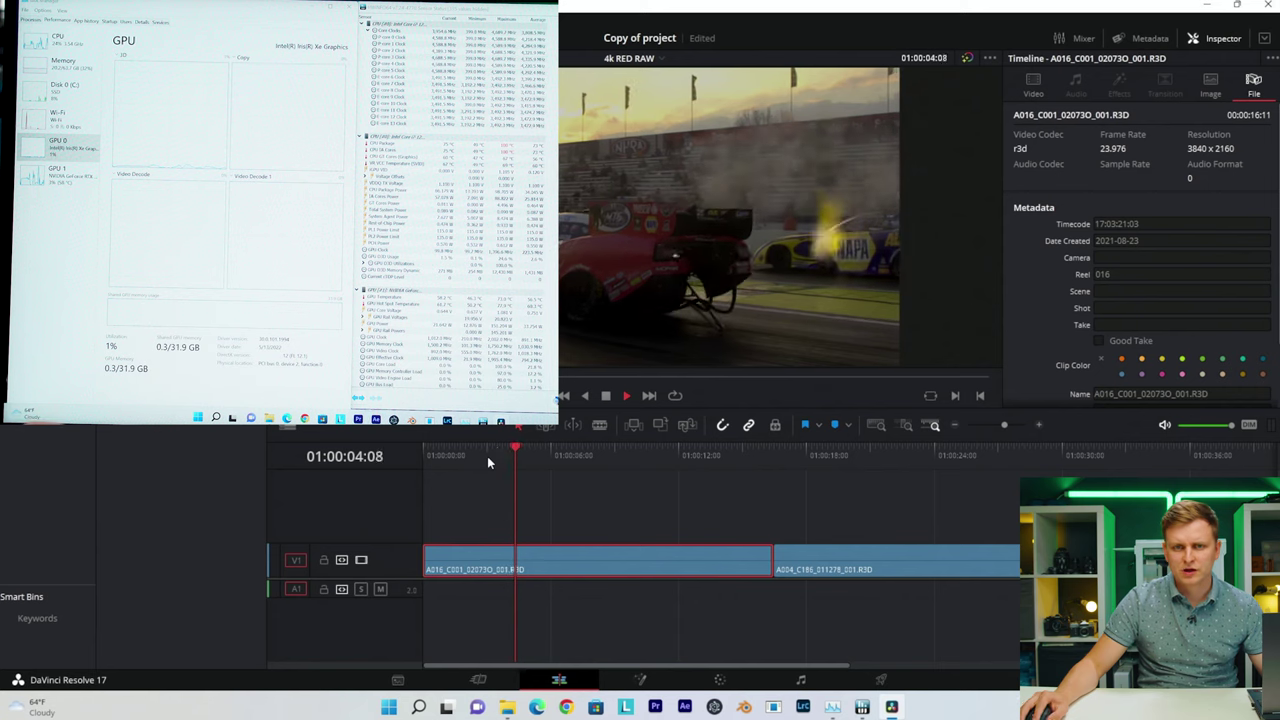
pyautogui.moveTo(710, 455); pyautogui.dragTo(468, 508)
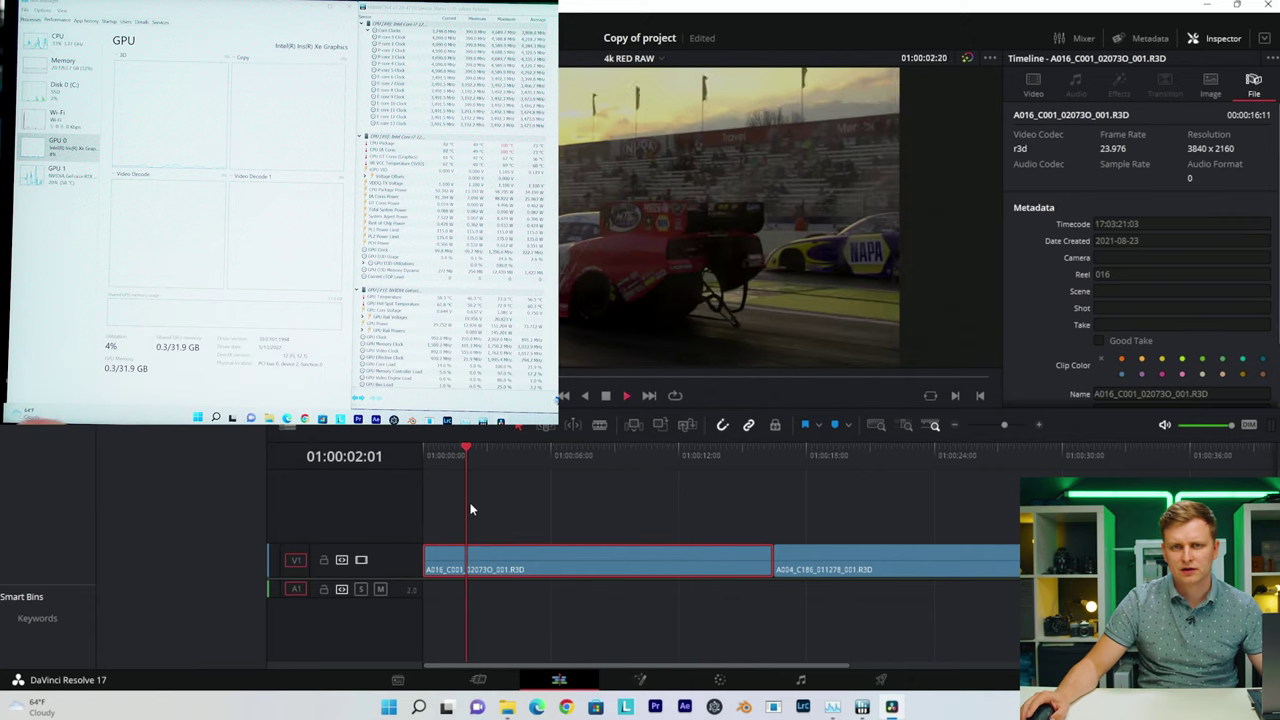
pyautogui.press('space')
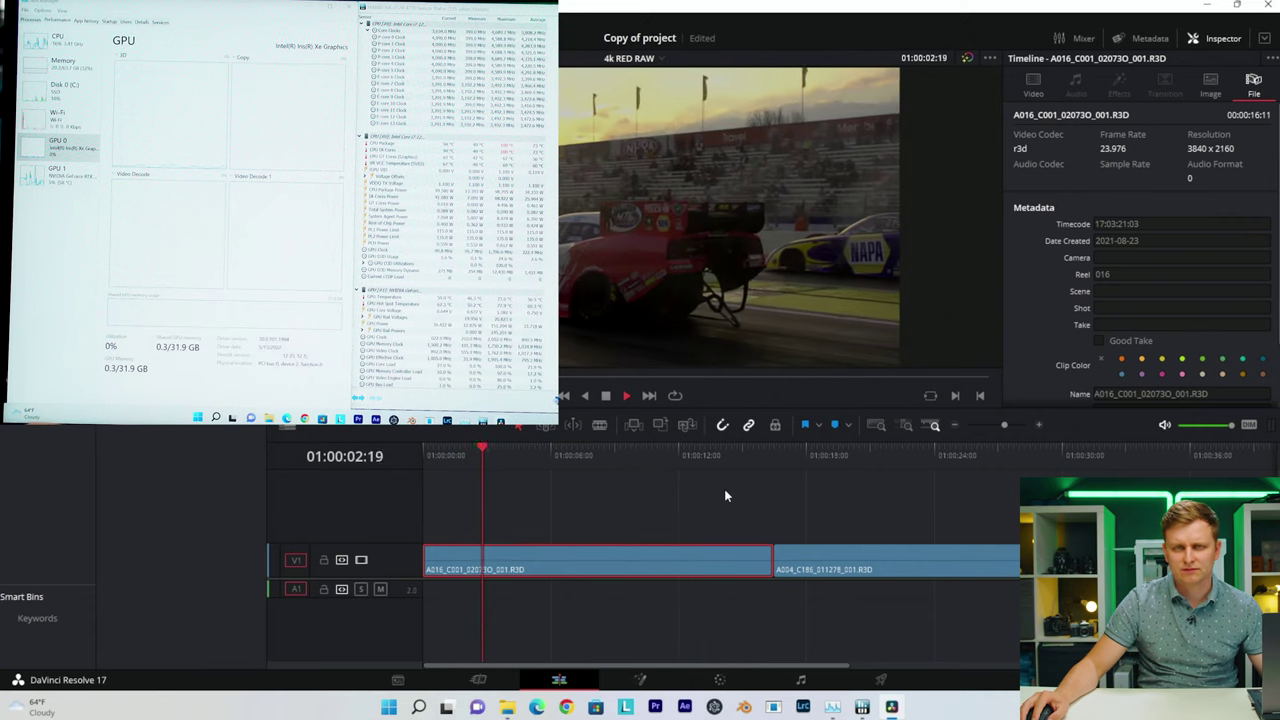
pyautogui.moveTo(644, 451); pyautogui.dragTo(672, 525)
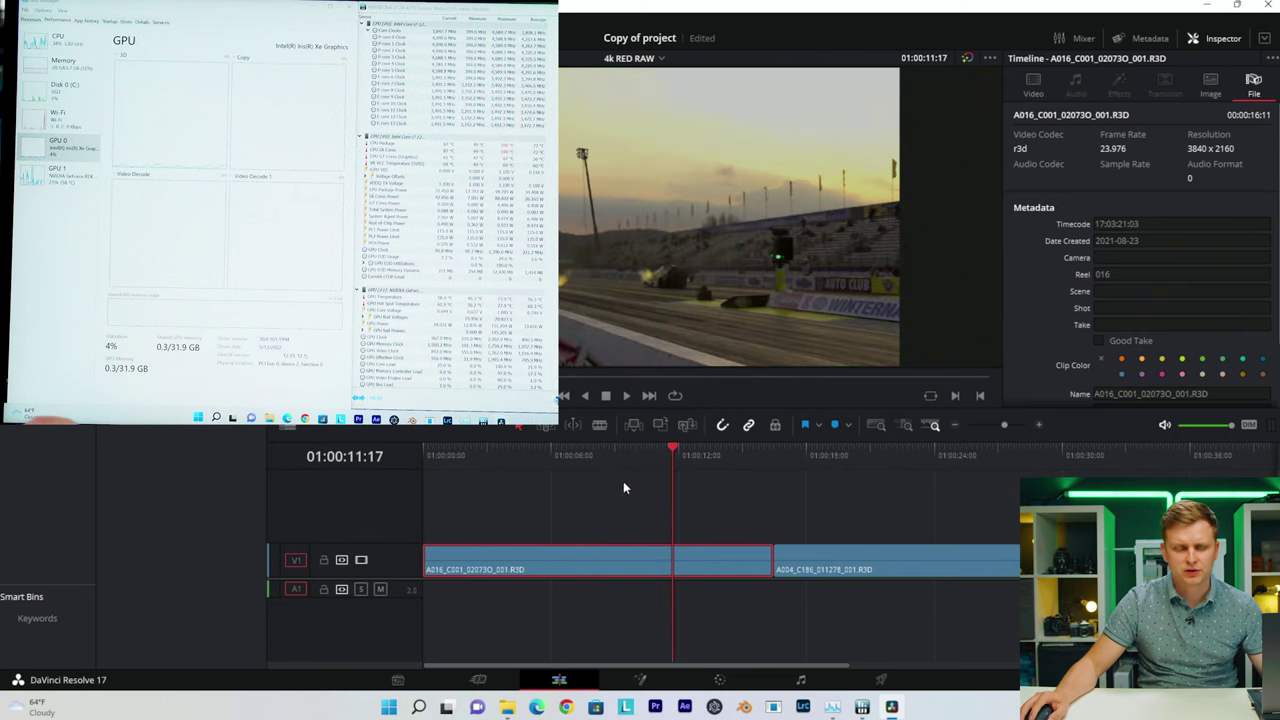
# - Open the 5k RED RAW timeline
pyautogui.doubleClick(556, 398)
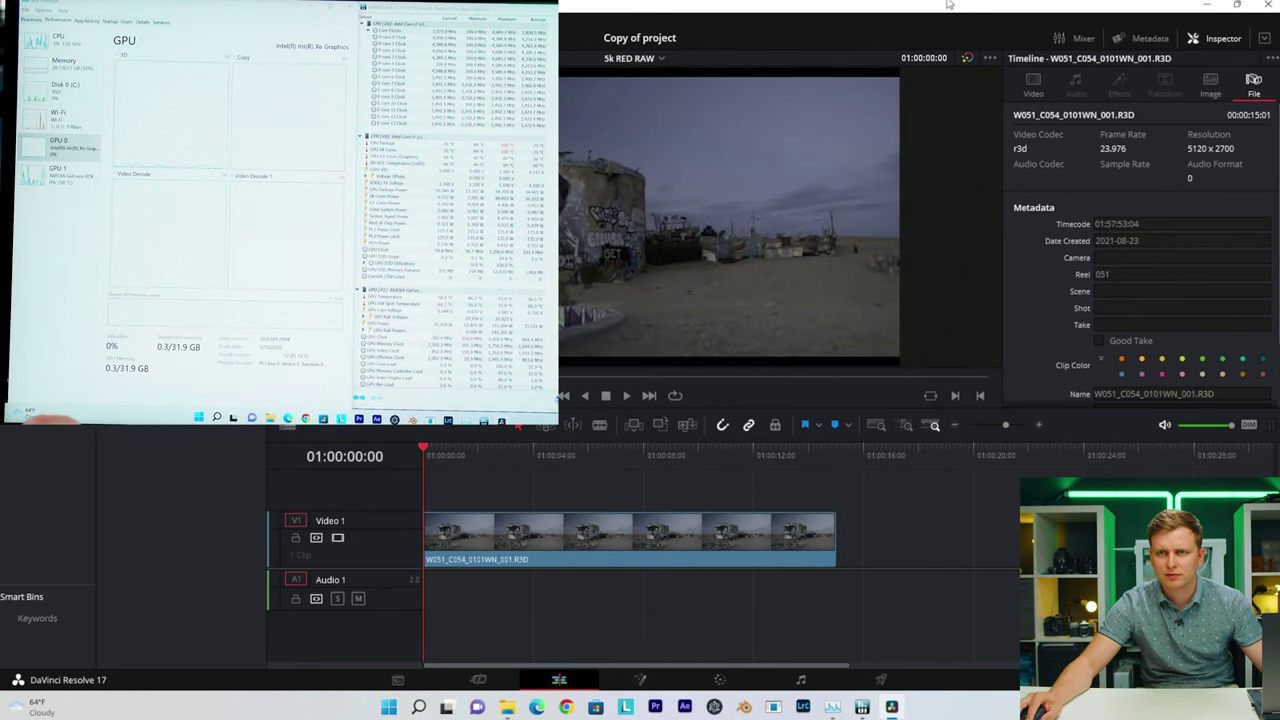
# - Bypass the color grades, then play the 5k RED RAW clip from start to end and scrub it to about 01:00:04:04
pyautogui.click(967, 59)
pyautogui.press('space')
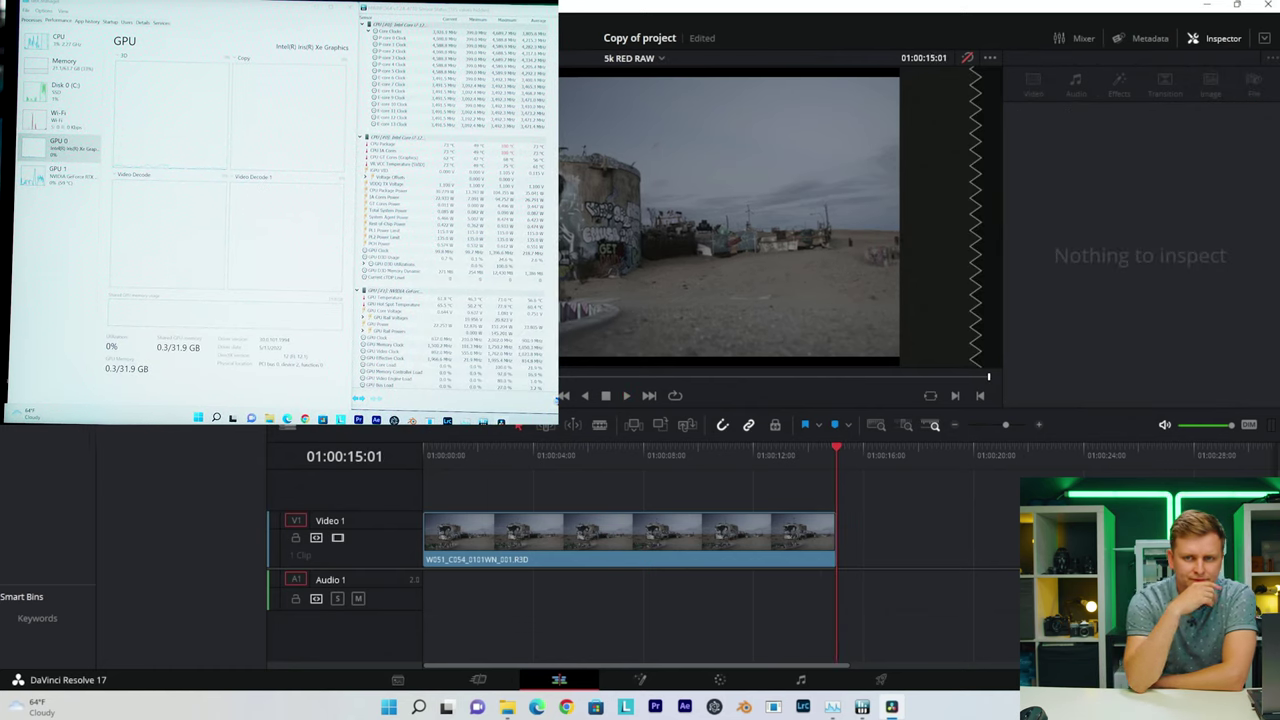
pyautogui.click(431, 452)
pyautogui.press('space')
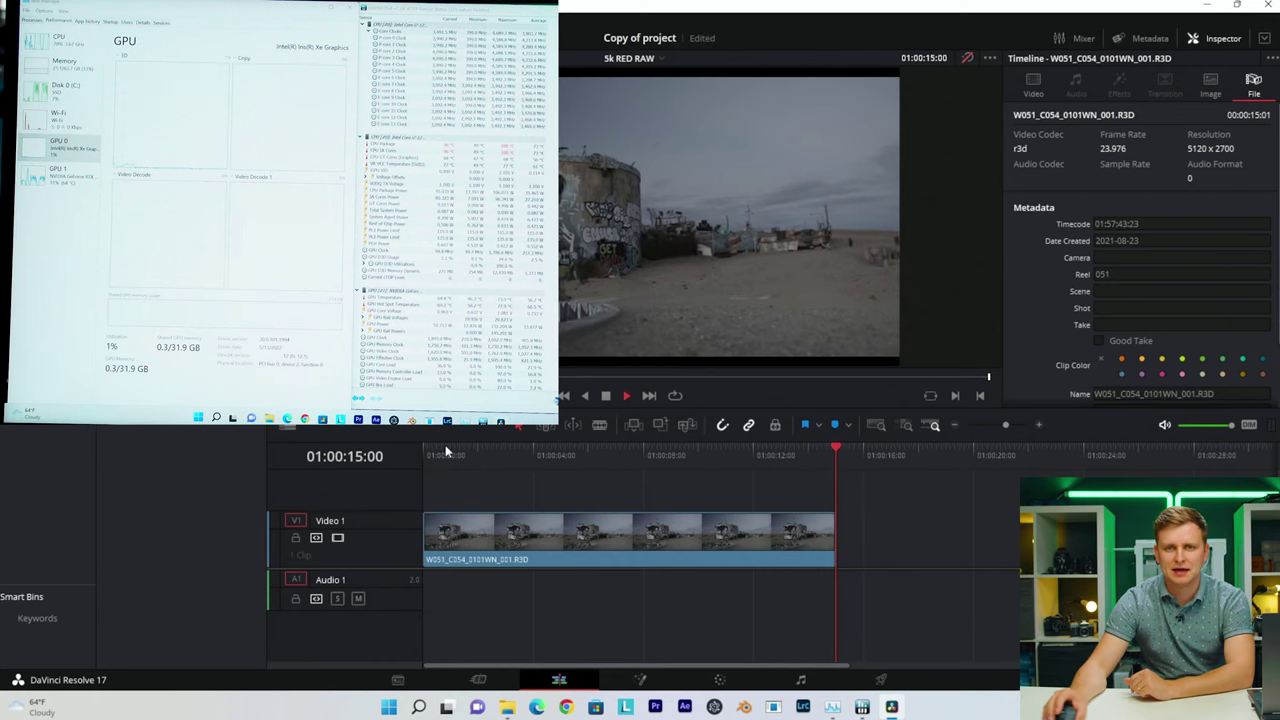
pyautogui.moveTo(495, 450); pyautogui.dragTo(537, 456)
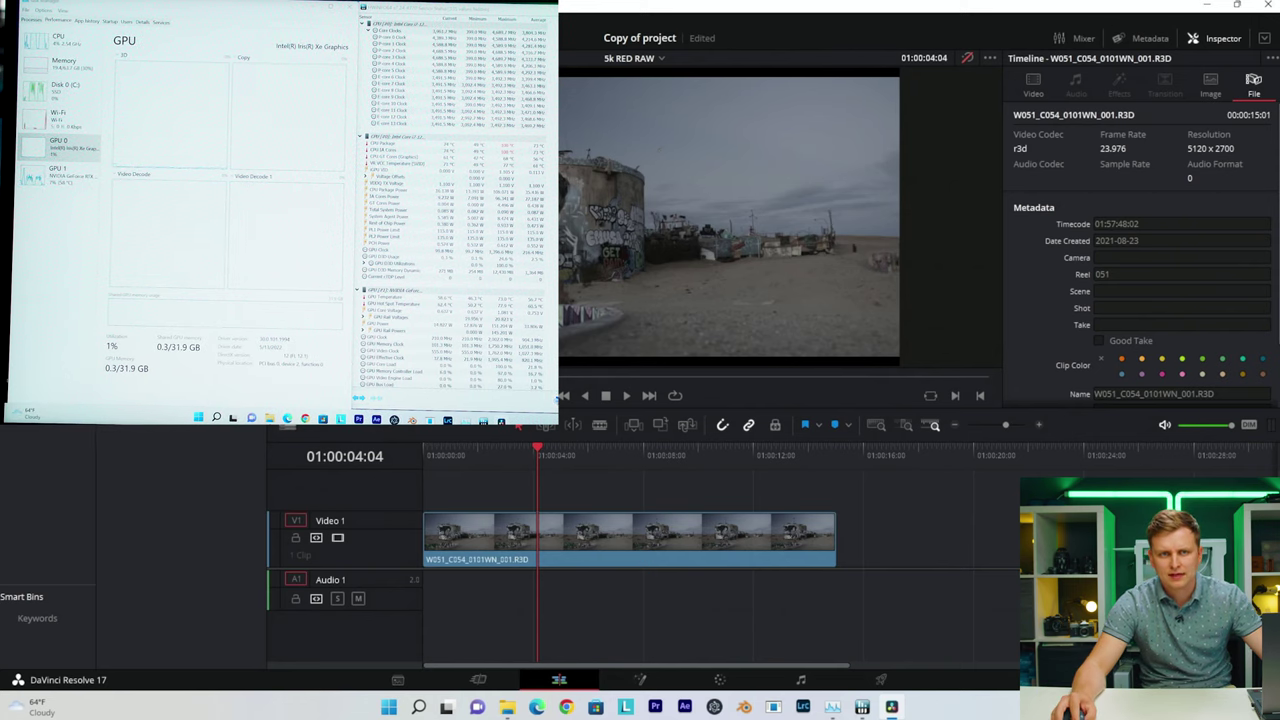
# - Open the 6k BRaw timeline, and play and scrub its first clips between about 01:00:08 and 01:00:24
pyautogui.click(630, 58)
pyautogui.click(630, 90)
pyautogui.moveTo(562, 458); pyautogui.dragTo(466, 480)
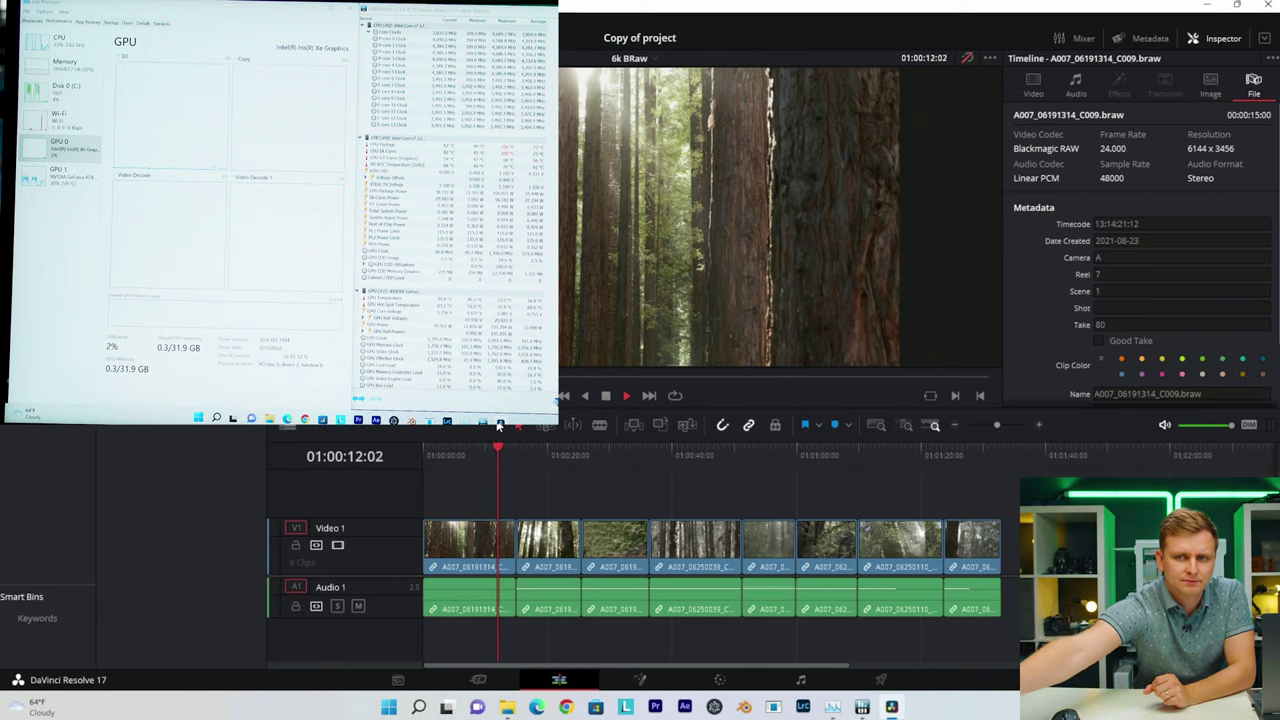
pyautogui.click(546, 491)
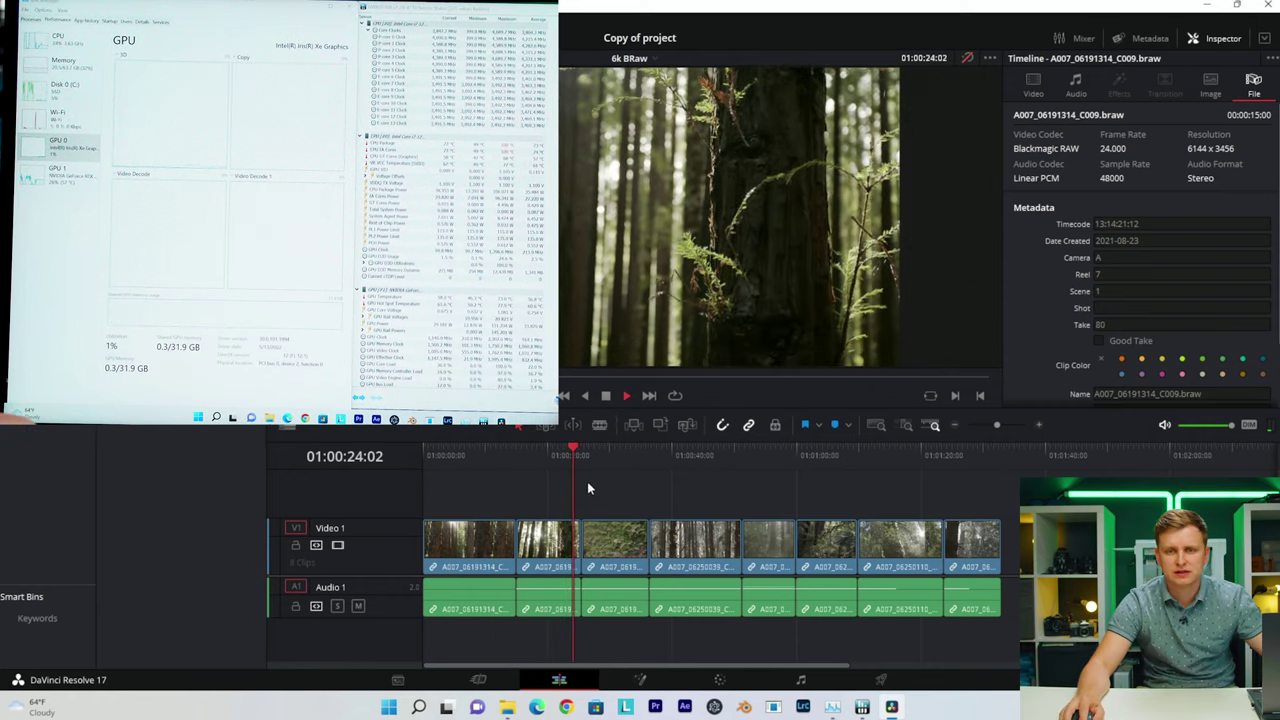
pyautogui.moveTo(620, 443); pyautogui.dragTo(476, 470)
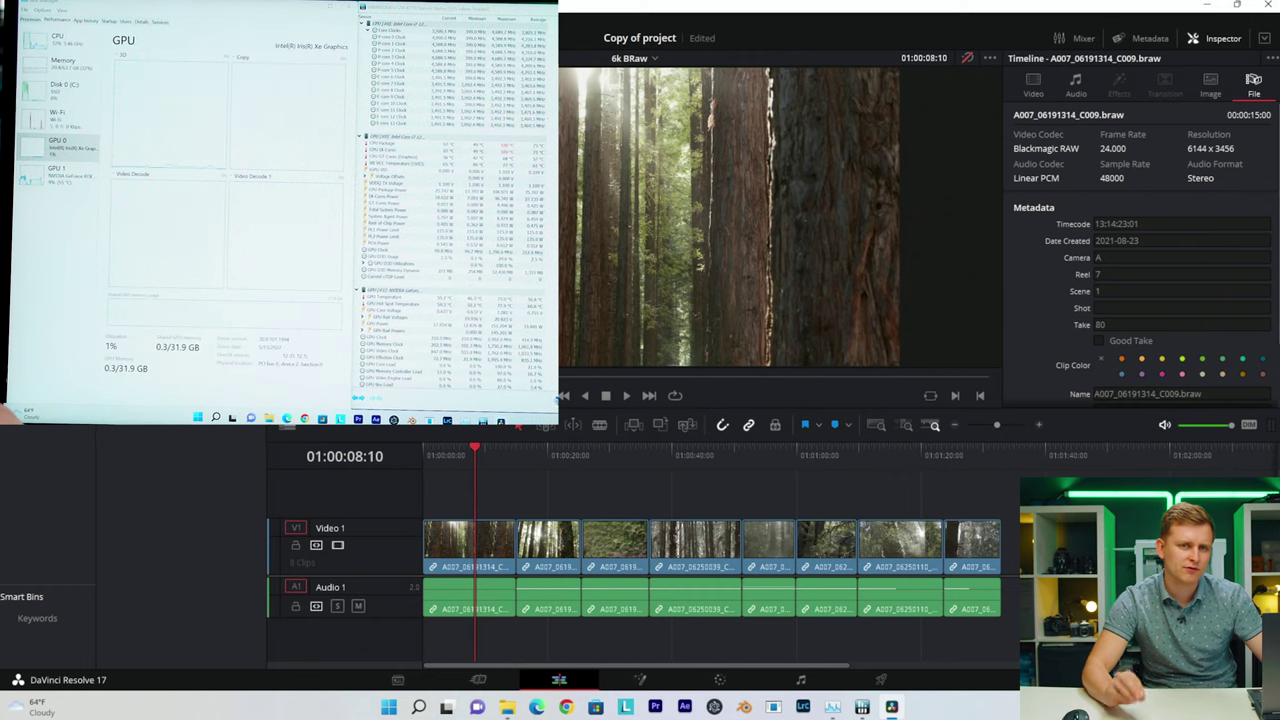
# - Open the 6k RED RAW timeline and play its clip from the start to about 01:00:08:21
pyautogui.doubleClick(150, 200)
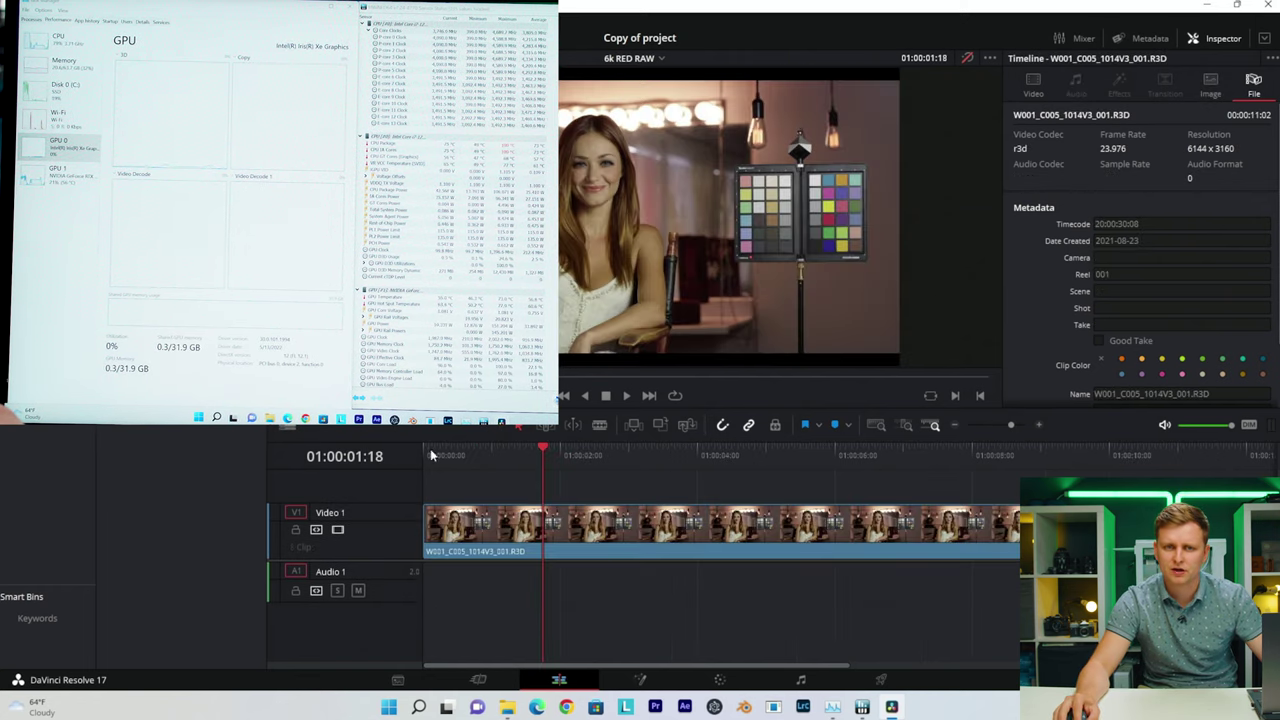
pyautogui.click(424, 457)
pyautogui.press('space')
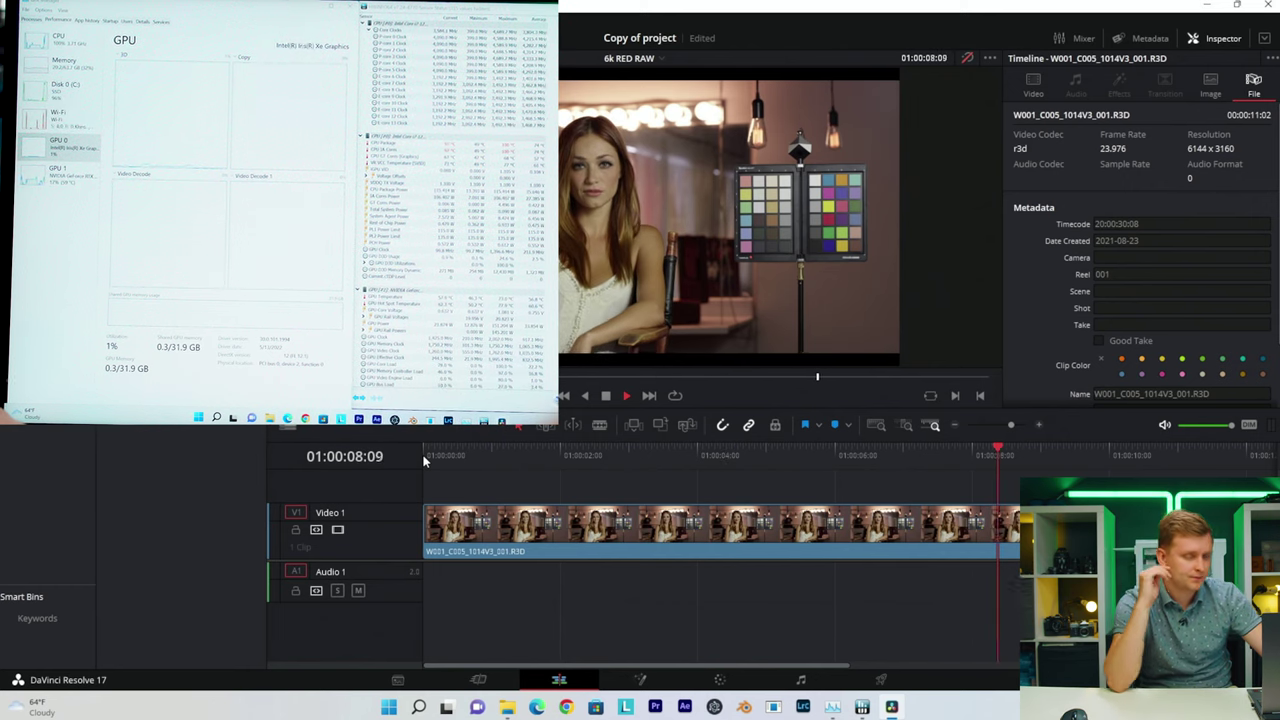
pyautogui.press('space')
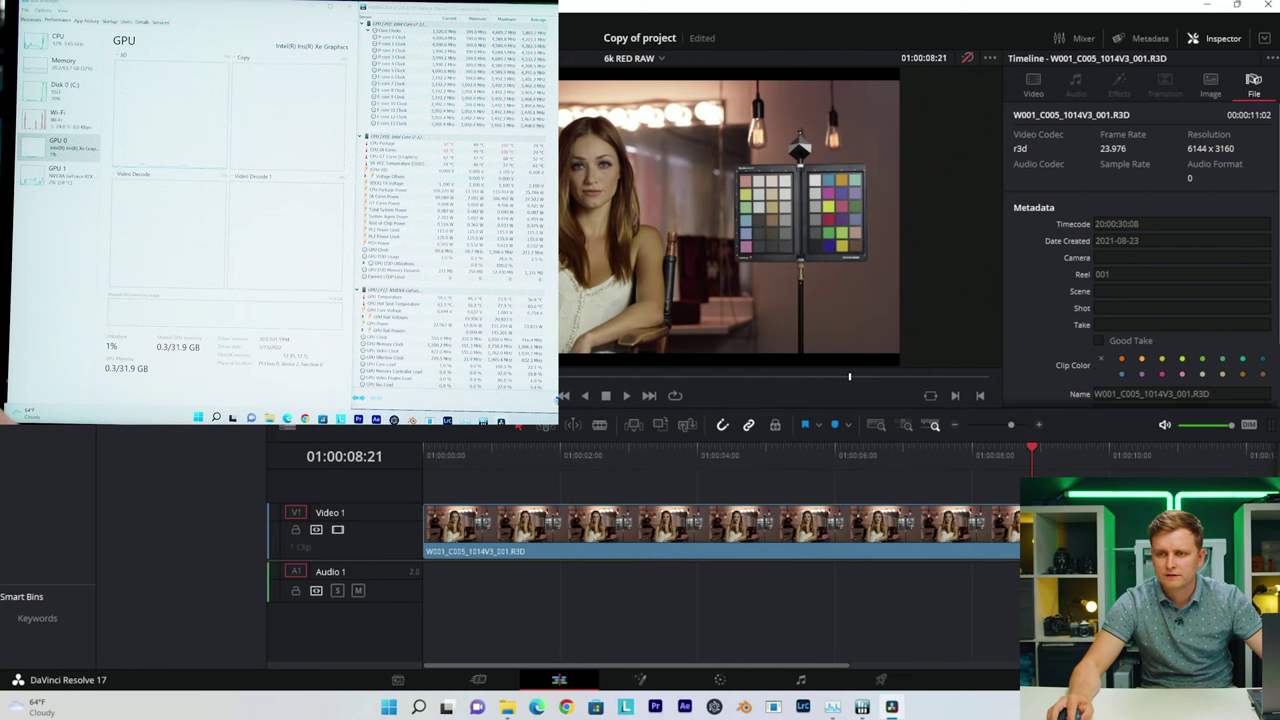
# - Set the project's timeline resolution to 1920 x 1080 HD, and play and scrub the 6k RED RAW clip to about 01:00:07:11
pyautogui.hotkey('shift', '9')
pyautogui.click(697, 146)
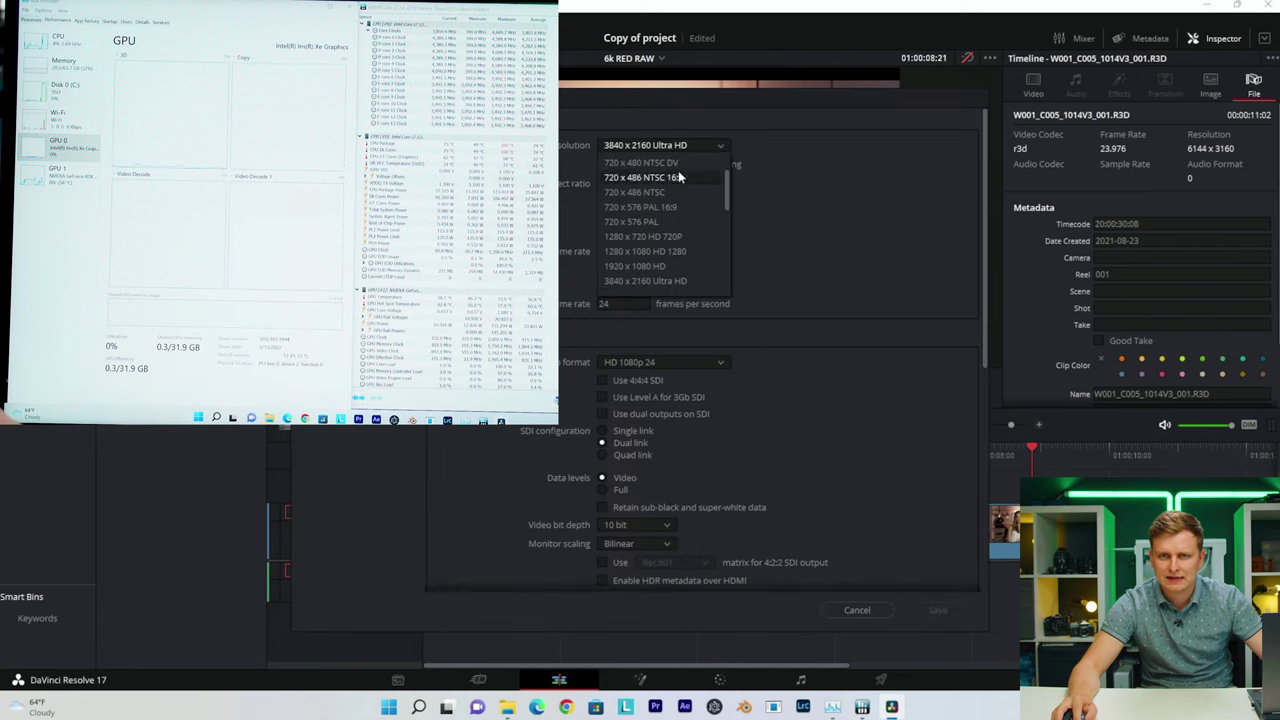
pyautogui.click(640, 266)
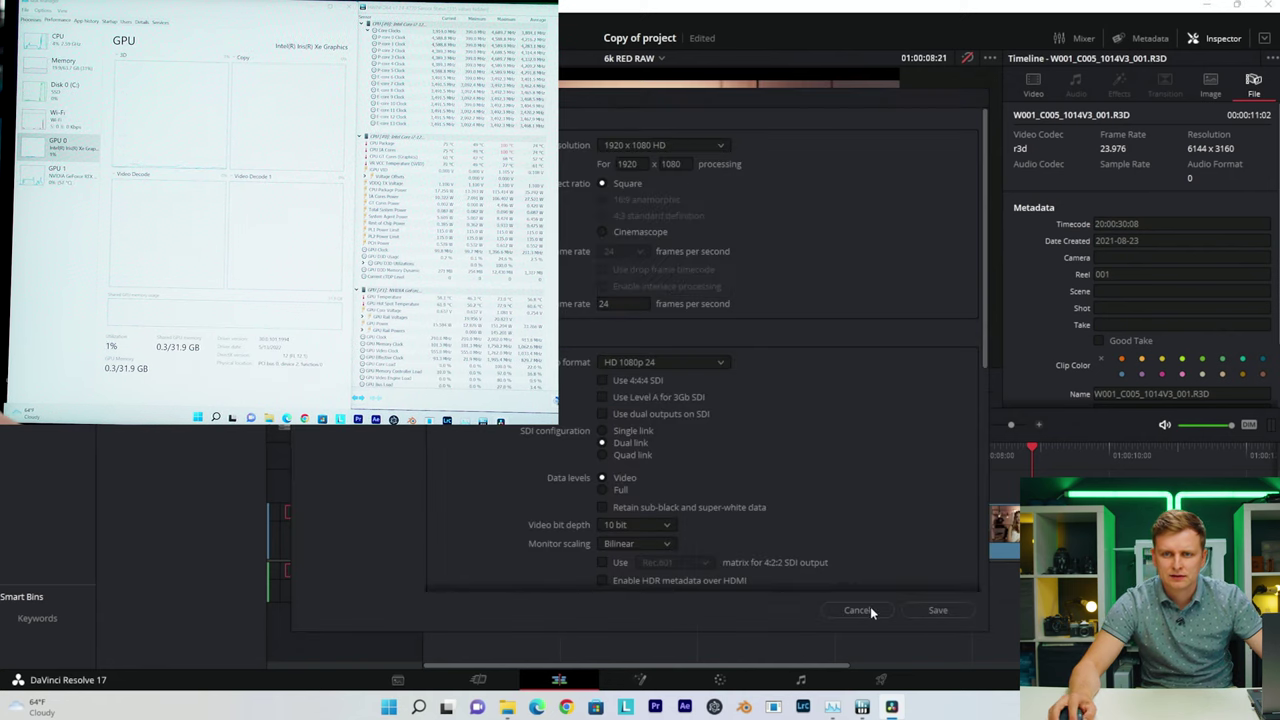
pyautogui.click(938, 610)
pyautogui.click(419, 453)
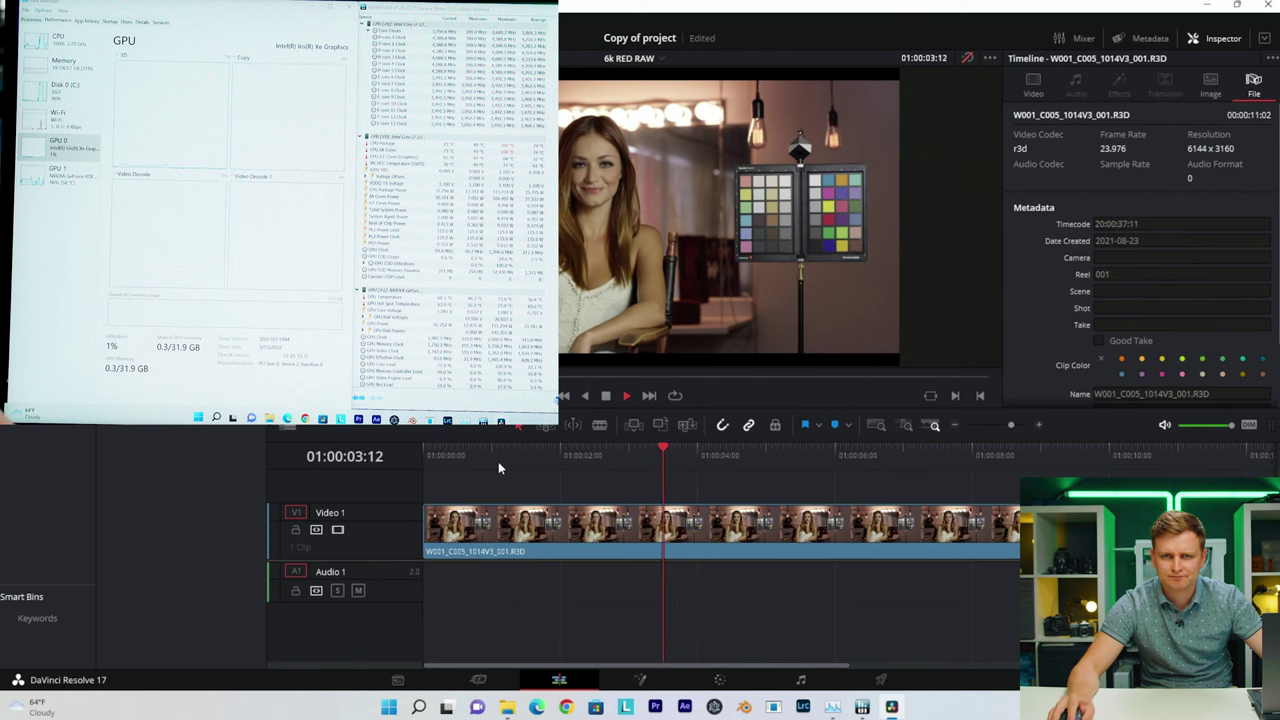
pyautogui.moveTo(478, 452); pyautogui.dragTo(935, 450)
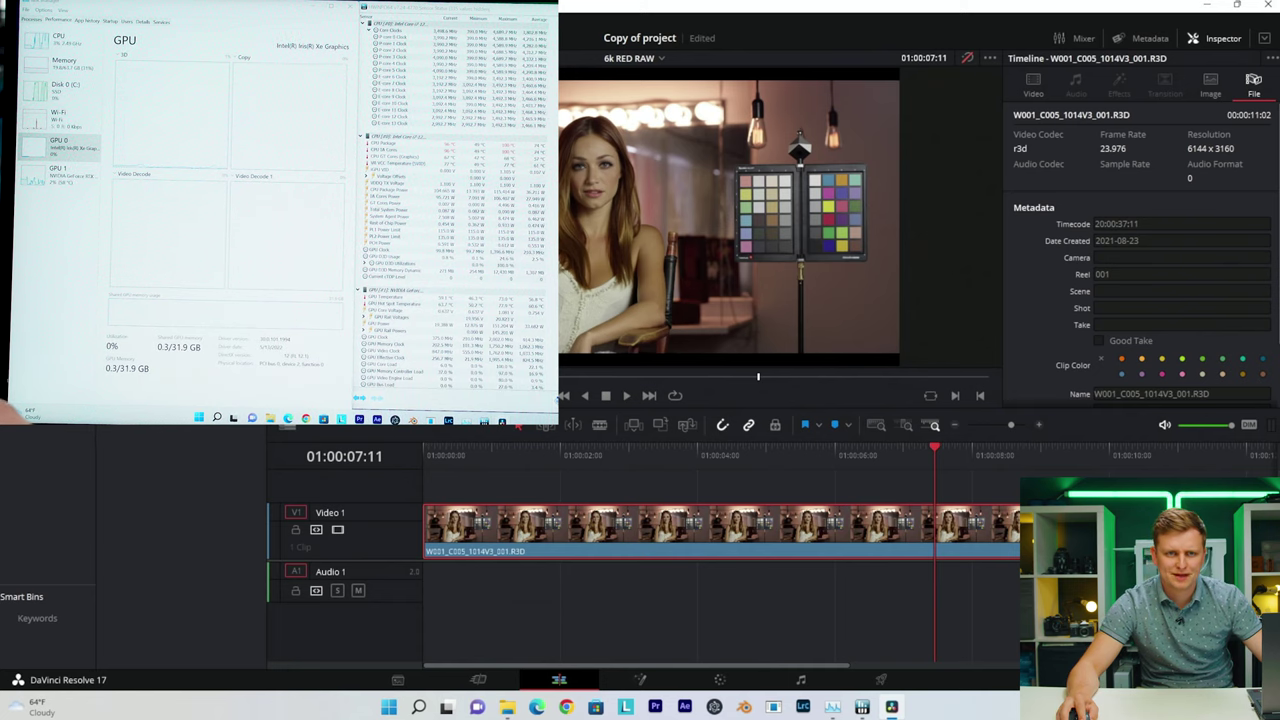
# - Open the 8k CANON R5 Raw timeline at its start and set the timeline resolution to 3840 x 2160 Ultra HD
pyautogui.moveTo(523, 449); pyautogui.dragTo(415, 453)
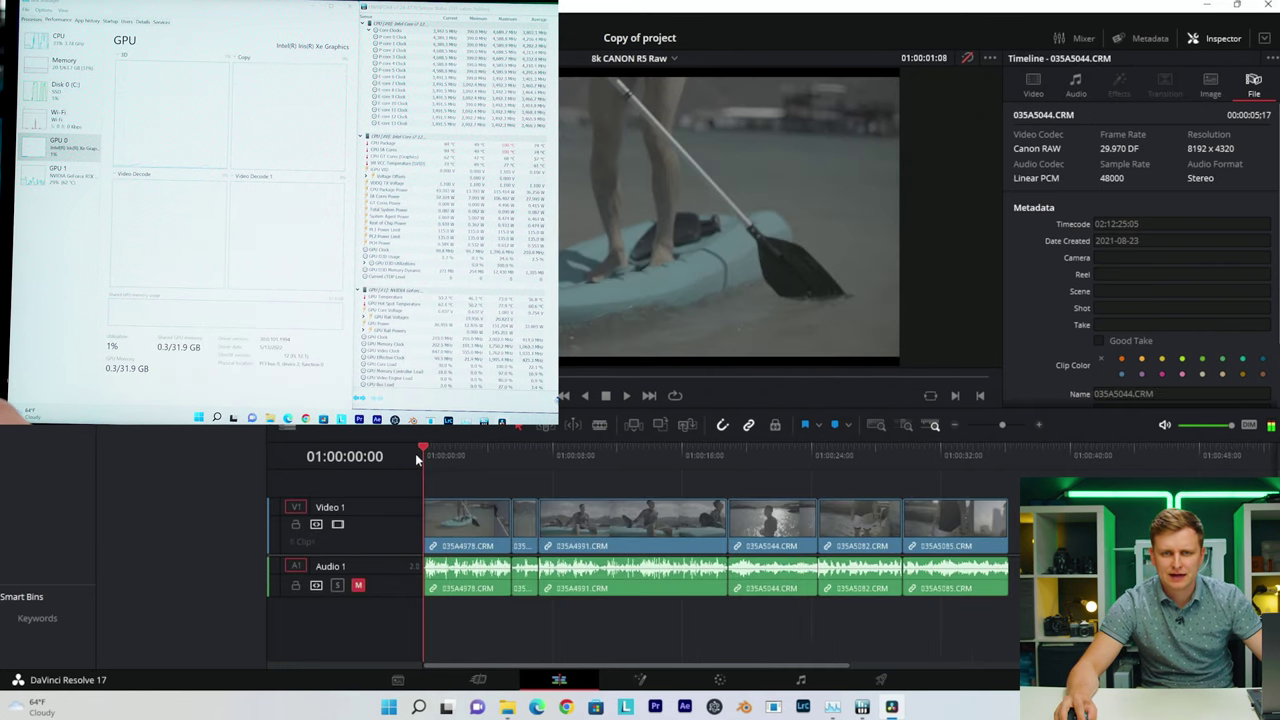
pyautogui.hotkey('shift', '9')
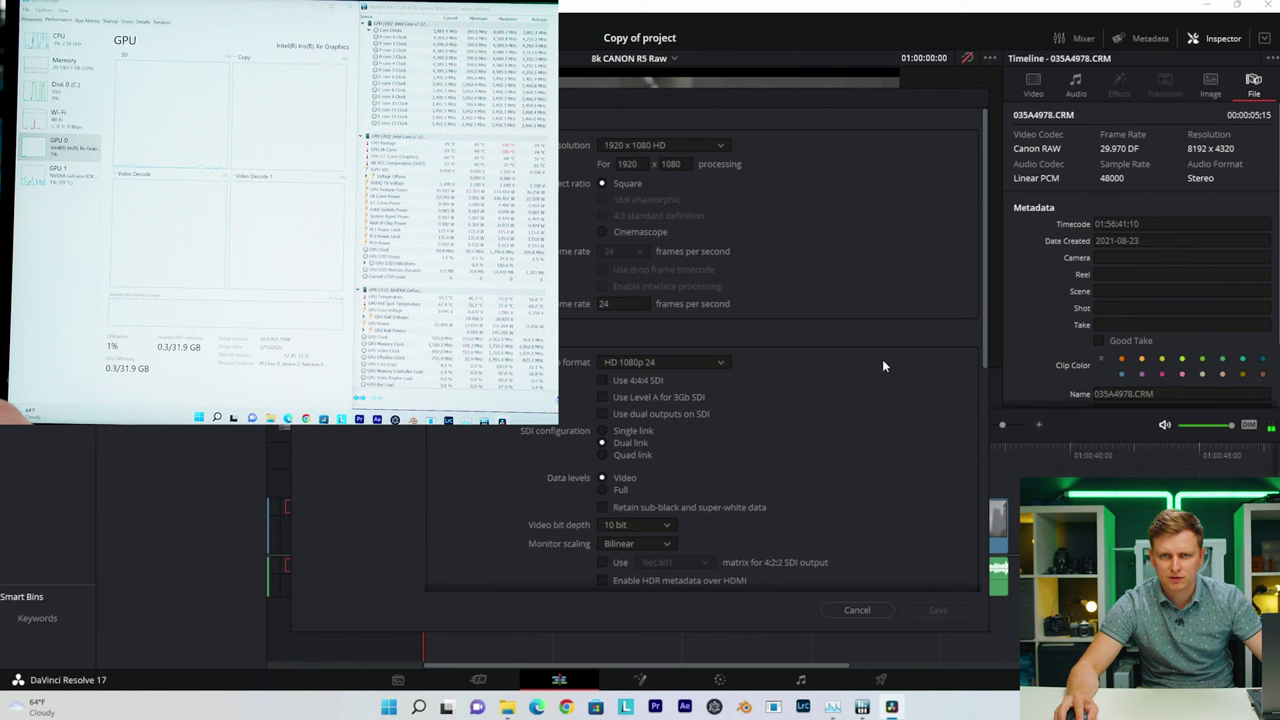
pyautogui.click(637, 146)
pyautogui.click(640, 282)
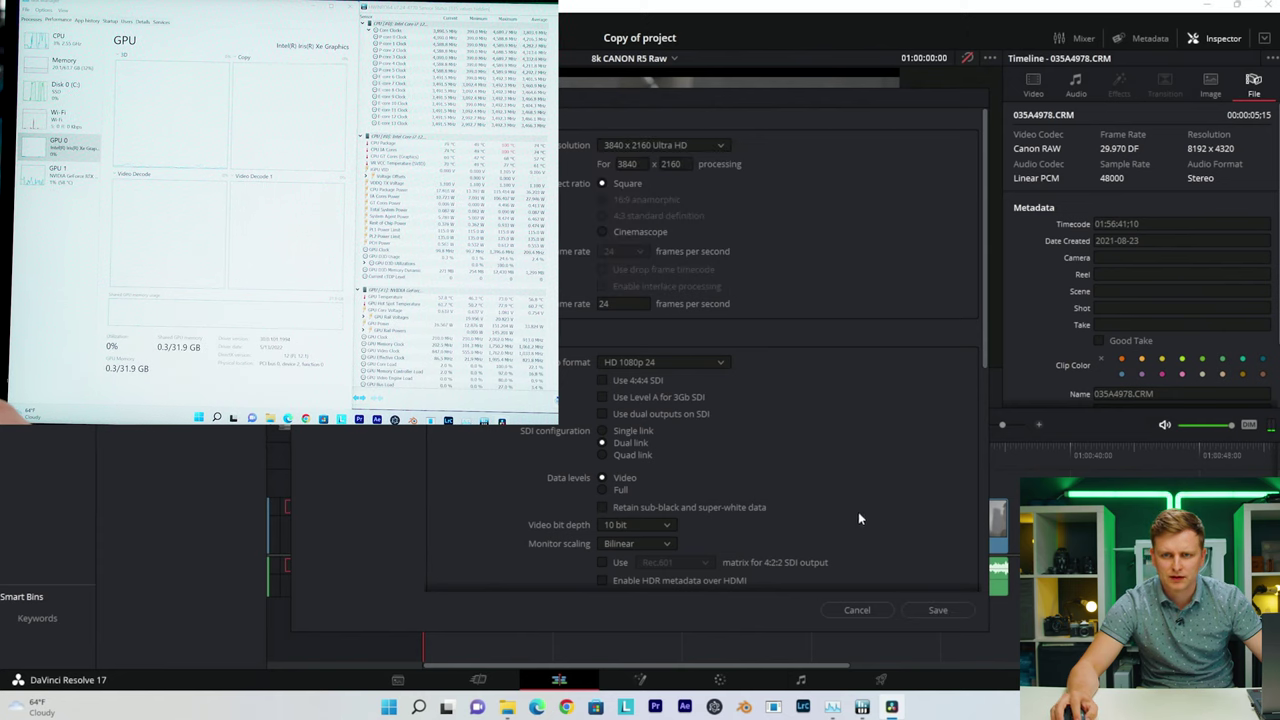
pyautogui.click(938, 610)
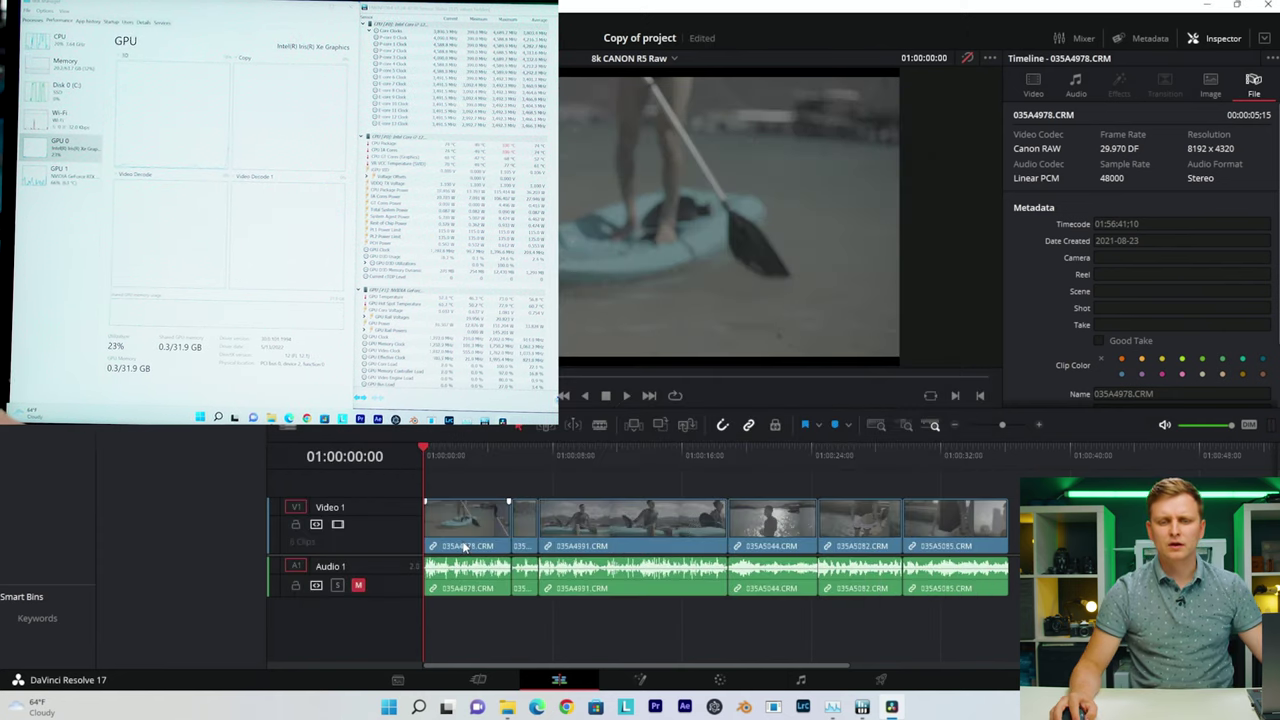
# - Play the 8k CANON R5 Raw timeline from the start and scrub across its clips, ending at about 01:00:01:14
pyautogui.click(463, 455)
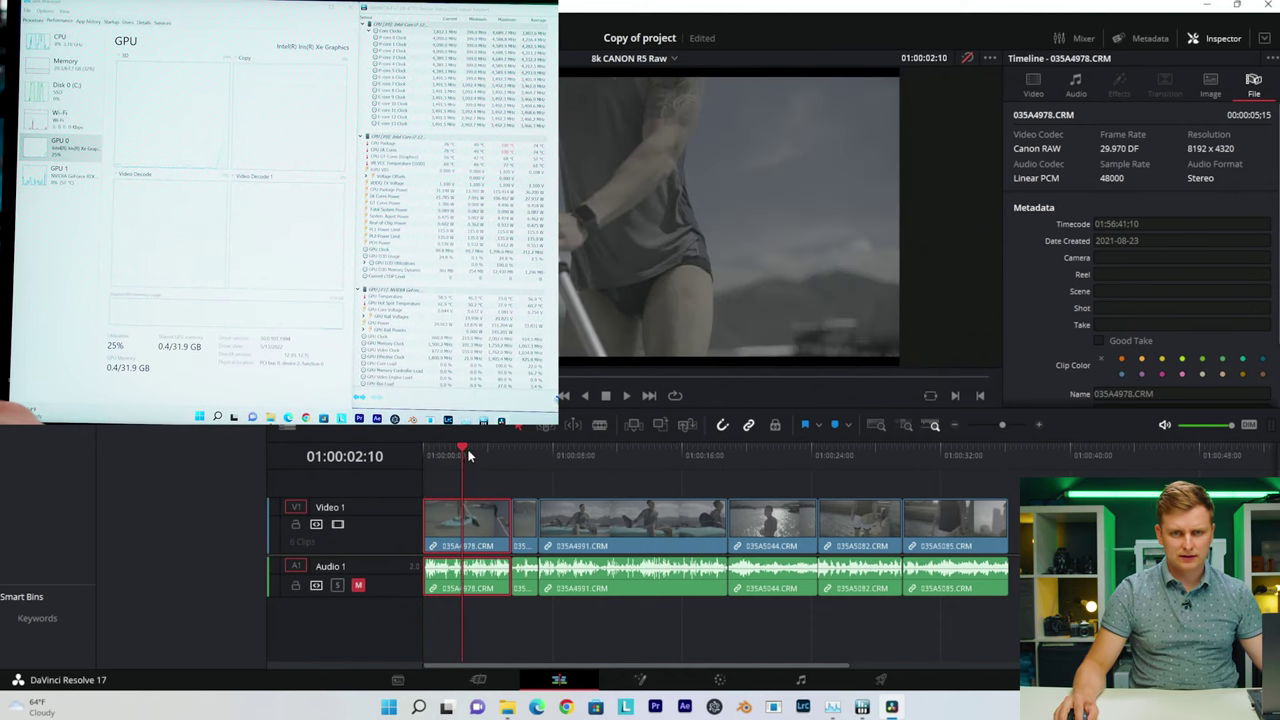
pyautogui.moveTo(490, 452); pyautogui.dragTo(424, 488)
pyautogui.press('space')
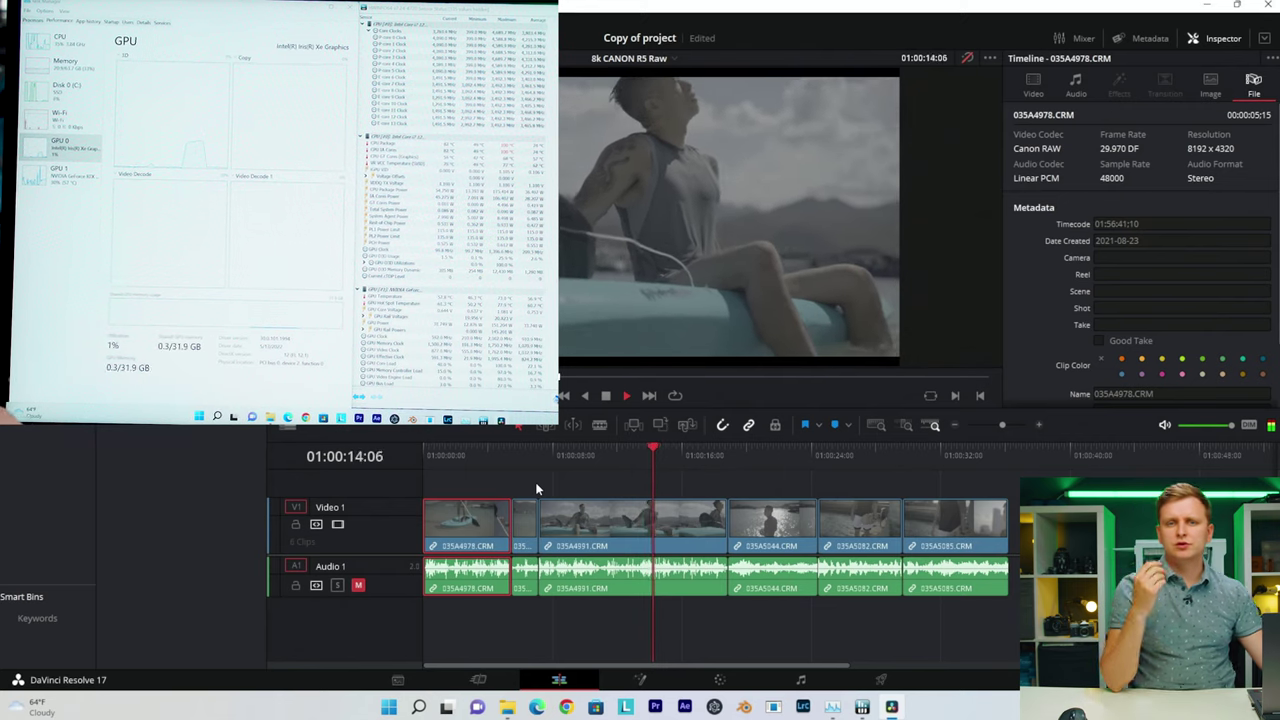
pyautogui.click(571, 455)
pyautogui.moveTo(795, 446); pyautogui.dragTo(450, 455)
# - Set the timeline resolution to 7680 x 4320 8K Ultra HD and scrub the Canon RAW clips, ending at about 01:00:10:04
pyautogui.hotkey('shift', '9')
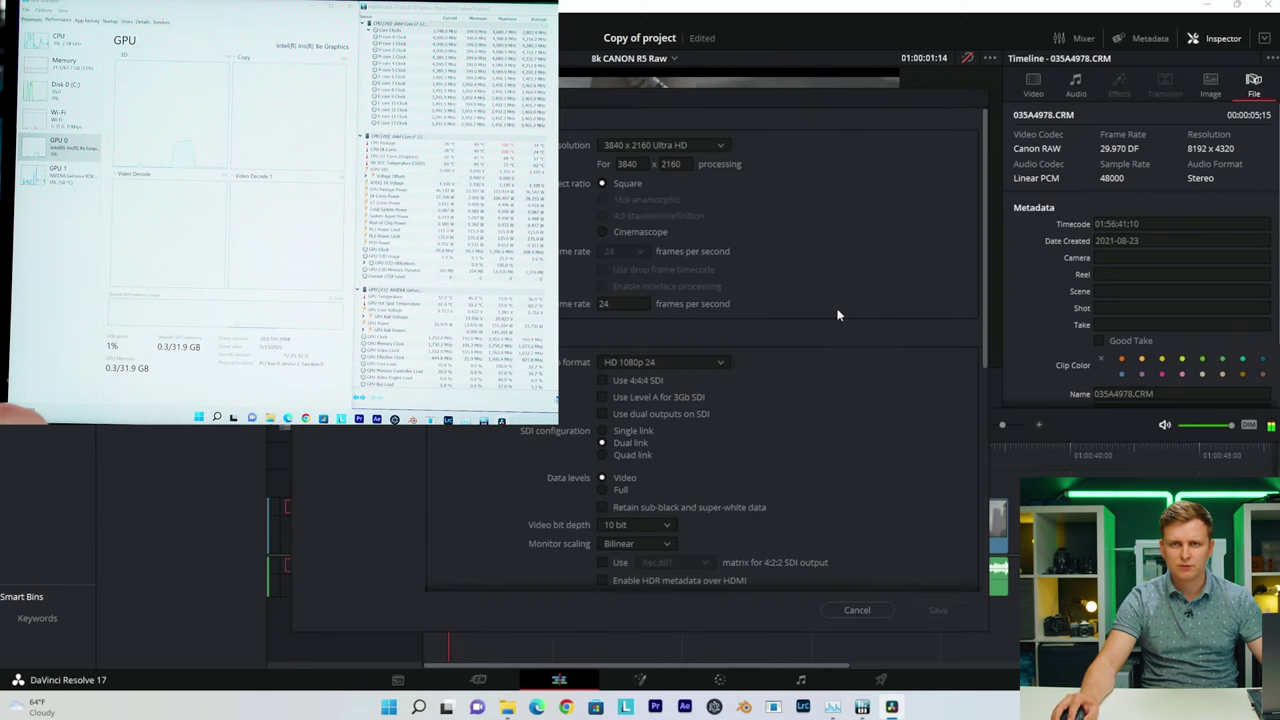
pyautogui.click(671, 146)
pyautogui.scroll(-3, 677, 240)
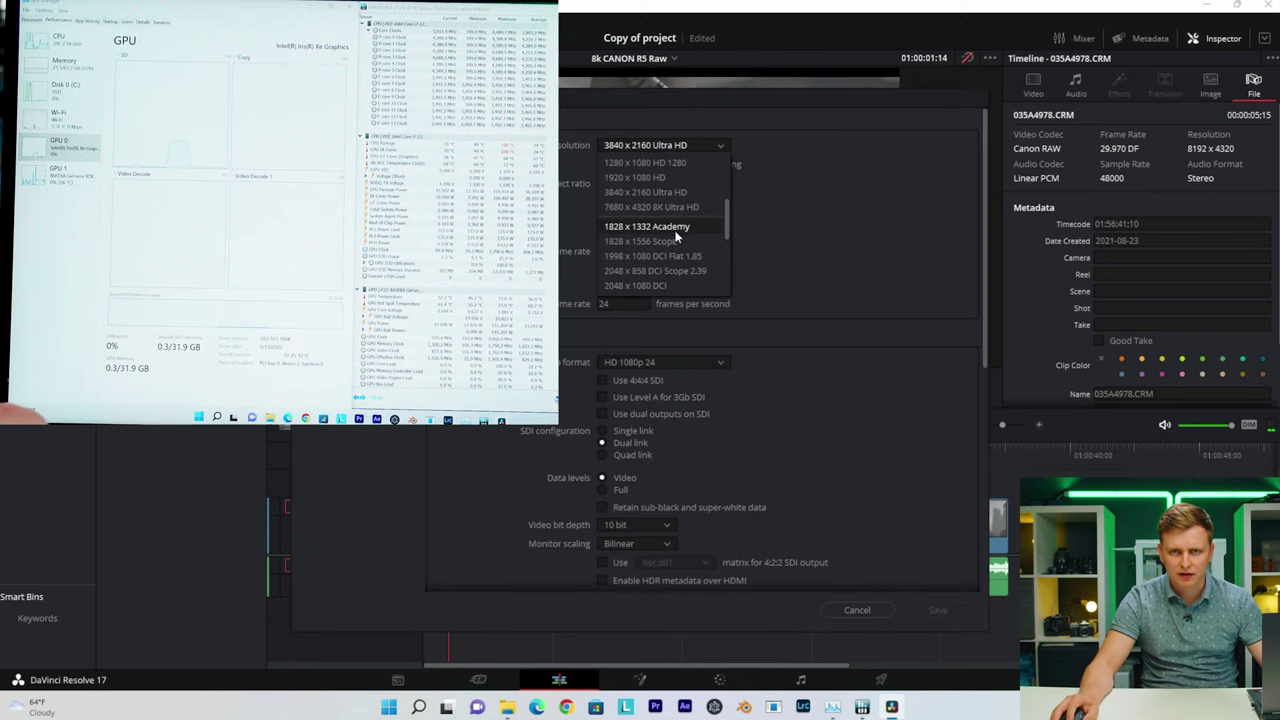
pyautogui.click(680, 207)
pyautogui.click(938, 610)
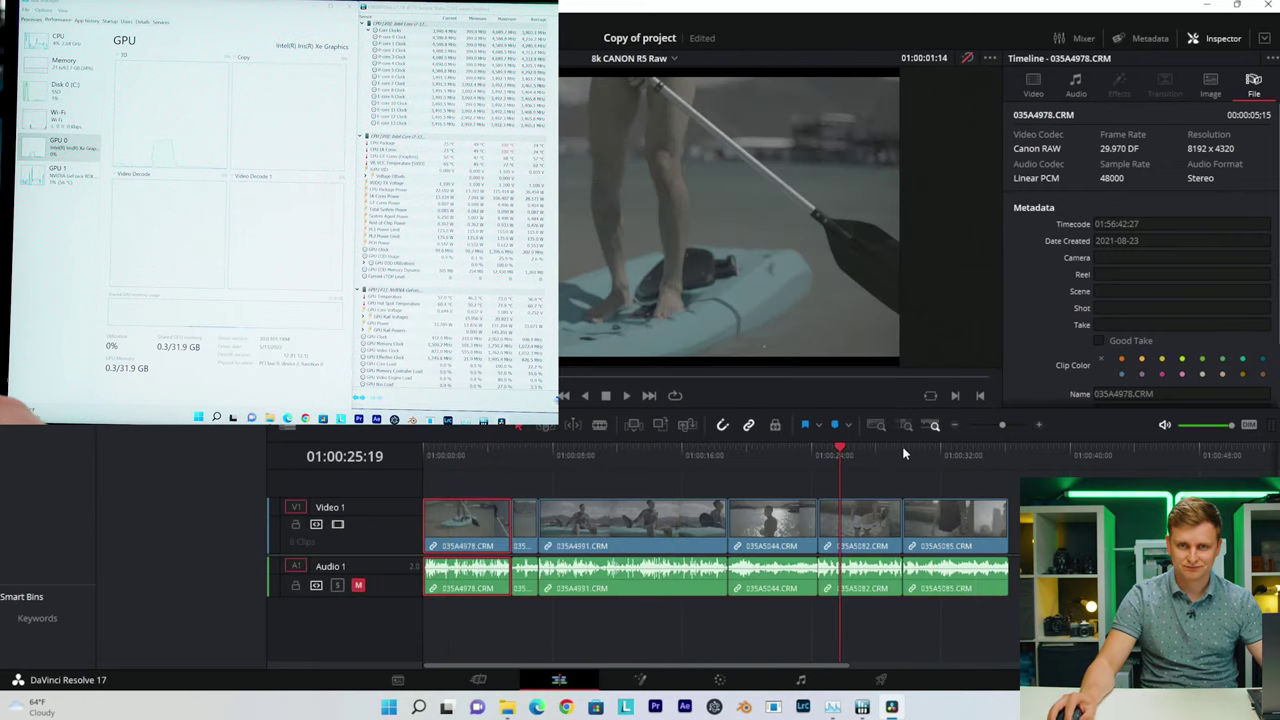
pyautogui.click(724, 453)
pyautogui.click(587, 452)
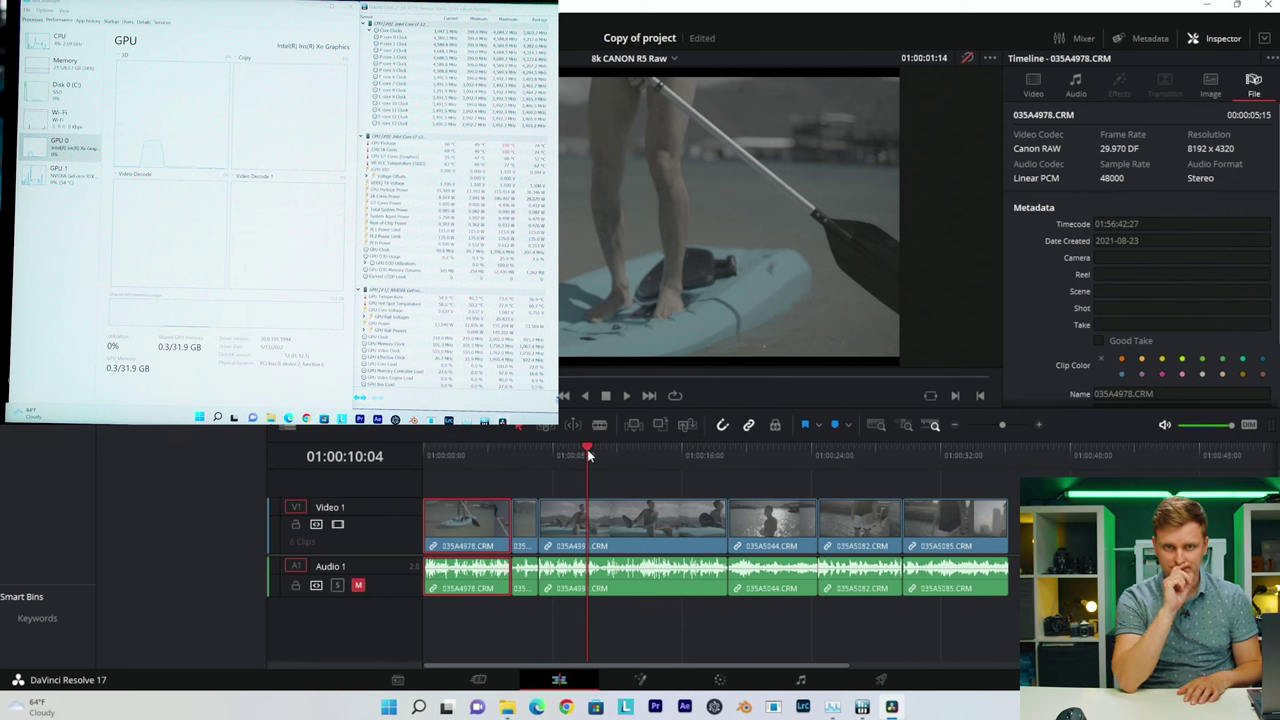
# - Reopen the project settings and bring up the timeline resolution choices
pyautogui.hotkey('shift', '9')
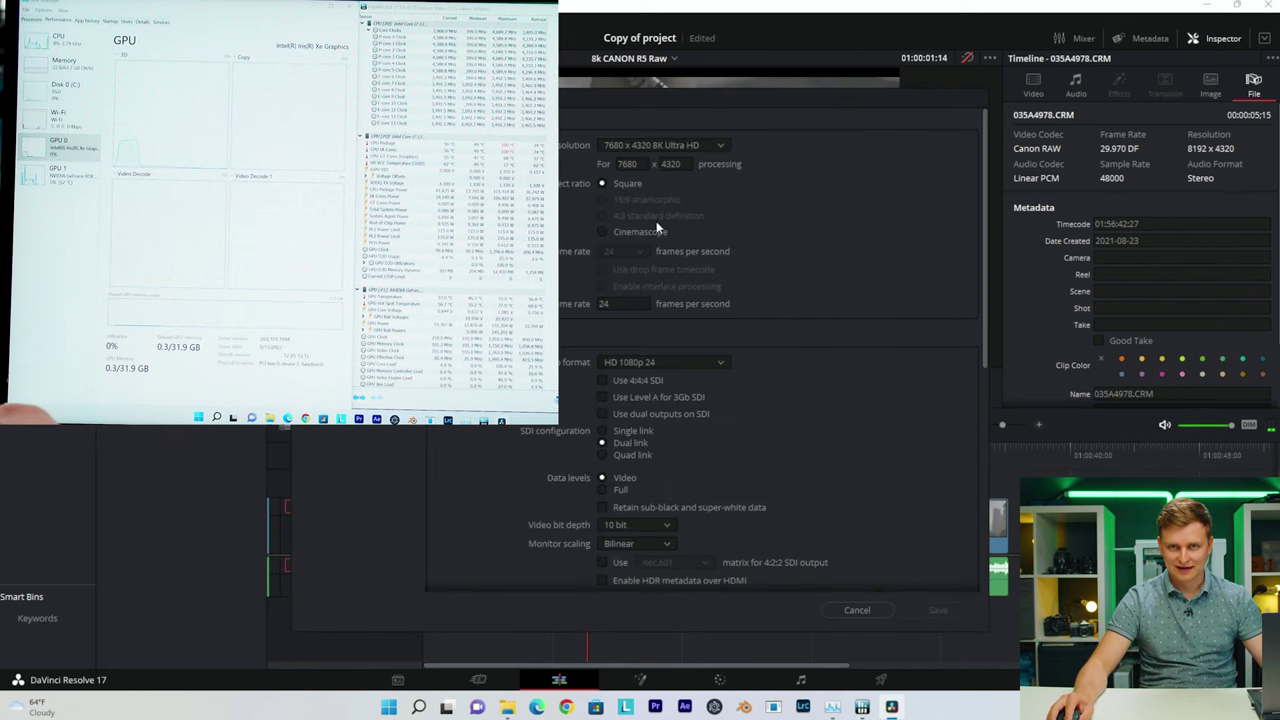
pyautogui.click(657, 150)
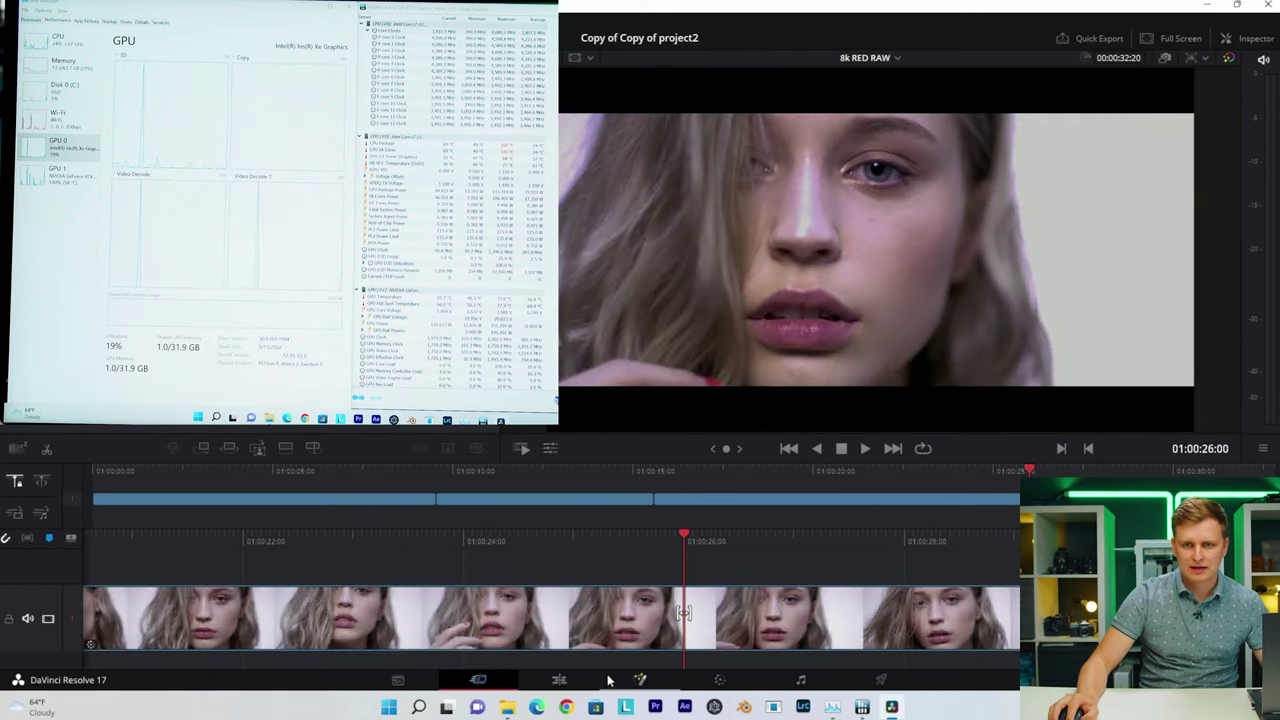
# - Bypass the color grades of the 8k RED RAW timeline on the Edit page and show the first clip's file details
pyautogui.click(559, 680)
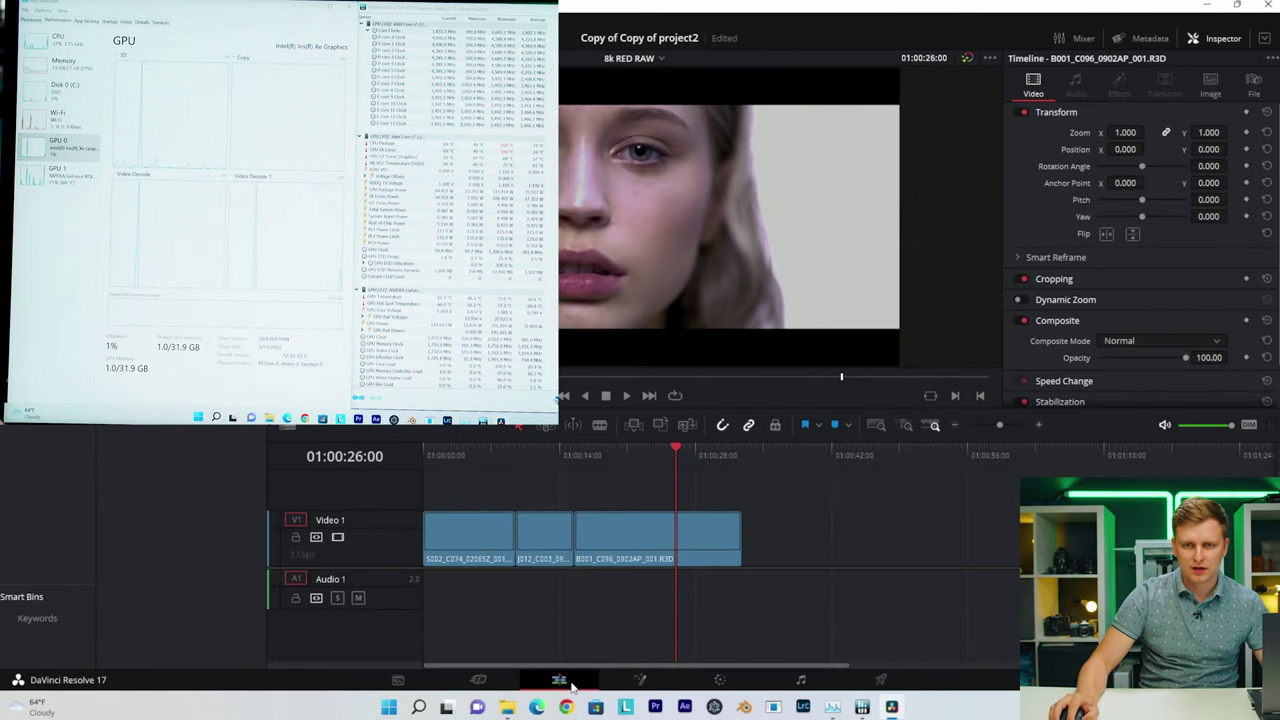
pyautogui.click(966, 59)
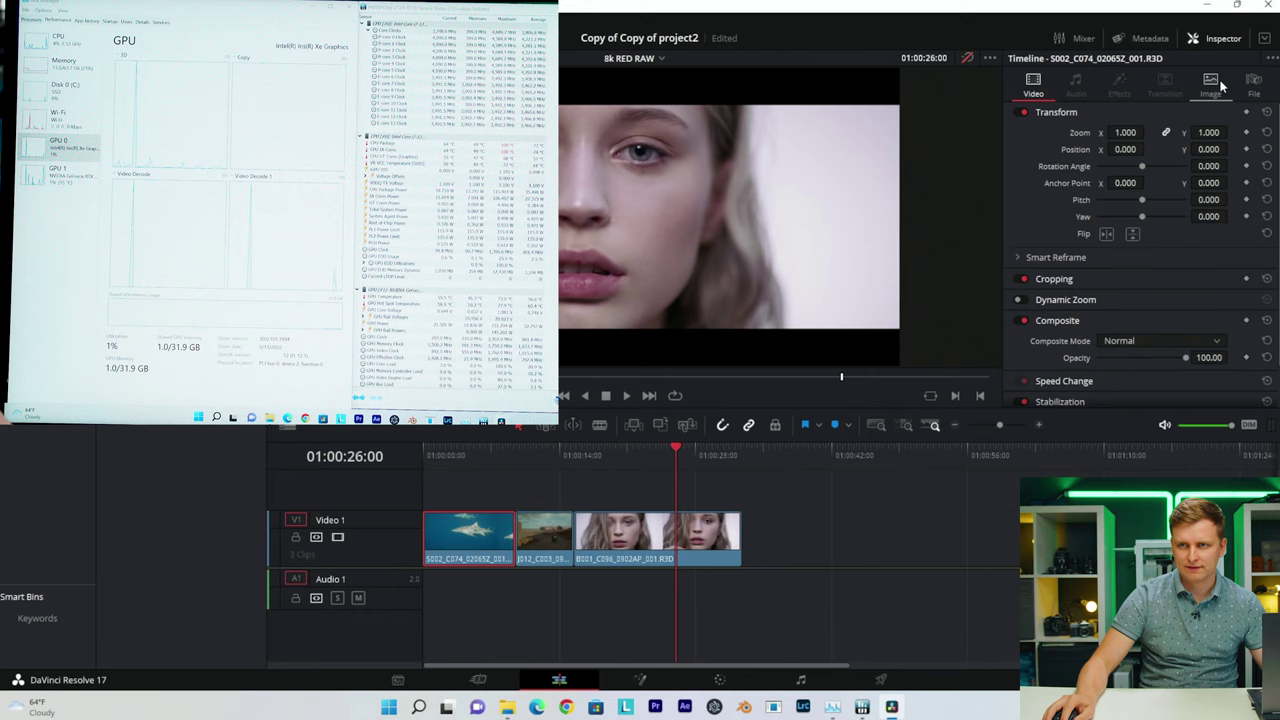
pyautogui.click(1253, 86)
# - Check the timeline resolution in the project settings without changing it, and play the 8k RED shark clip from the start
pyautogui.press('Home')
pyautogui.hotkey('shift', '9')
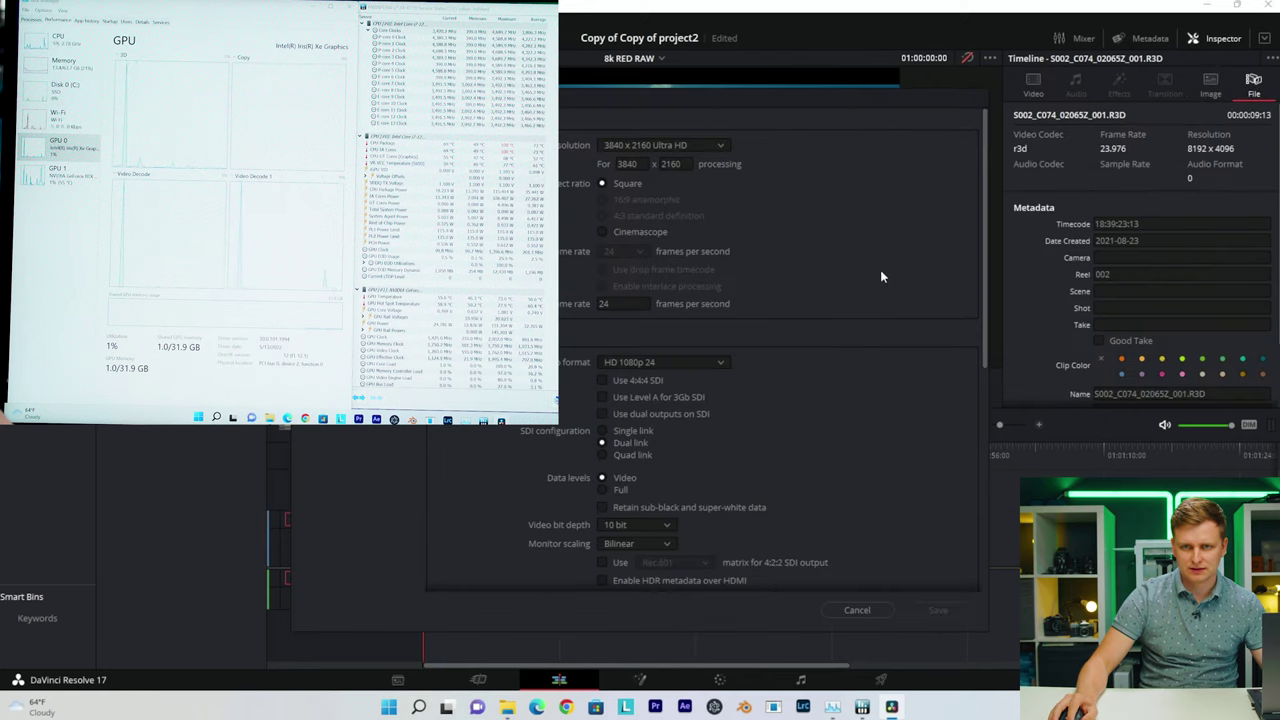
pyautogui.click(857, 610)
pyautogui.press('space')
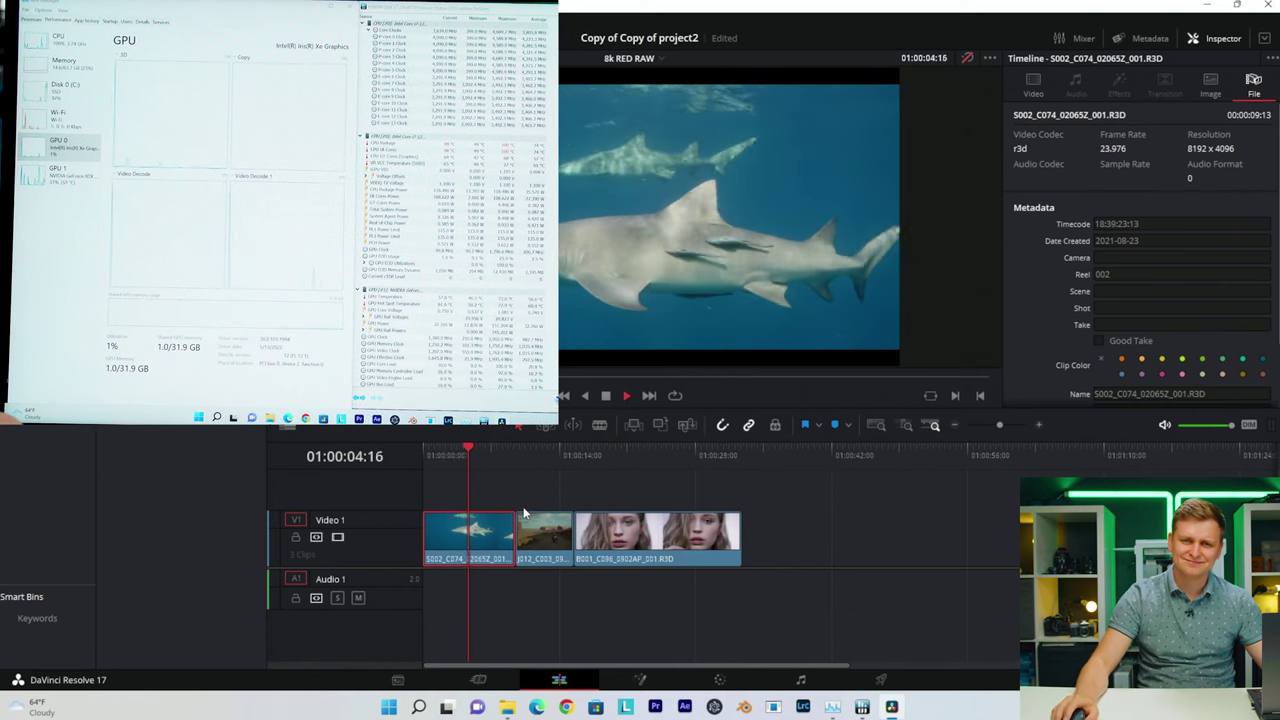
pyautogui.moveTo(509, 452); pyautogui.dragTo(427, 455)
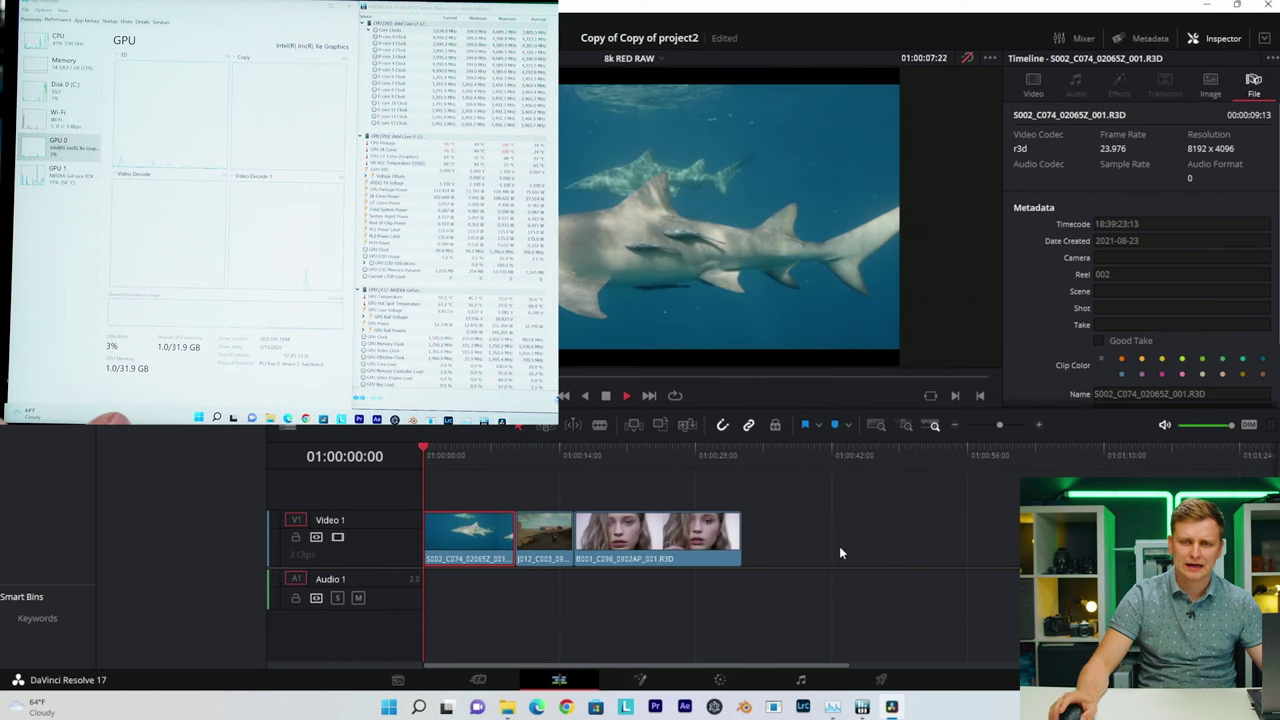
pyautogui.press('space')
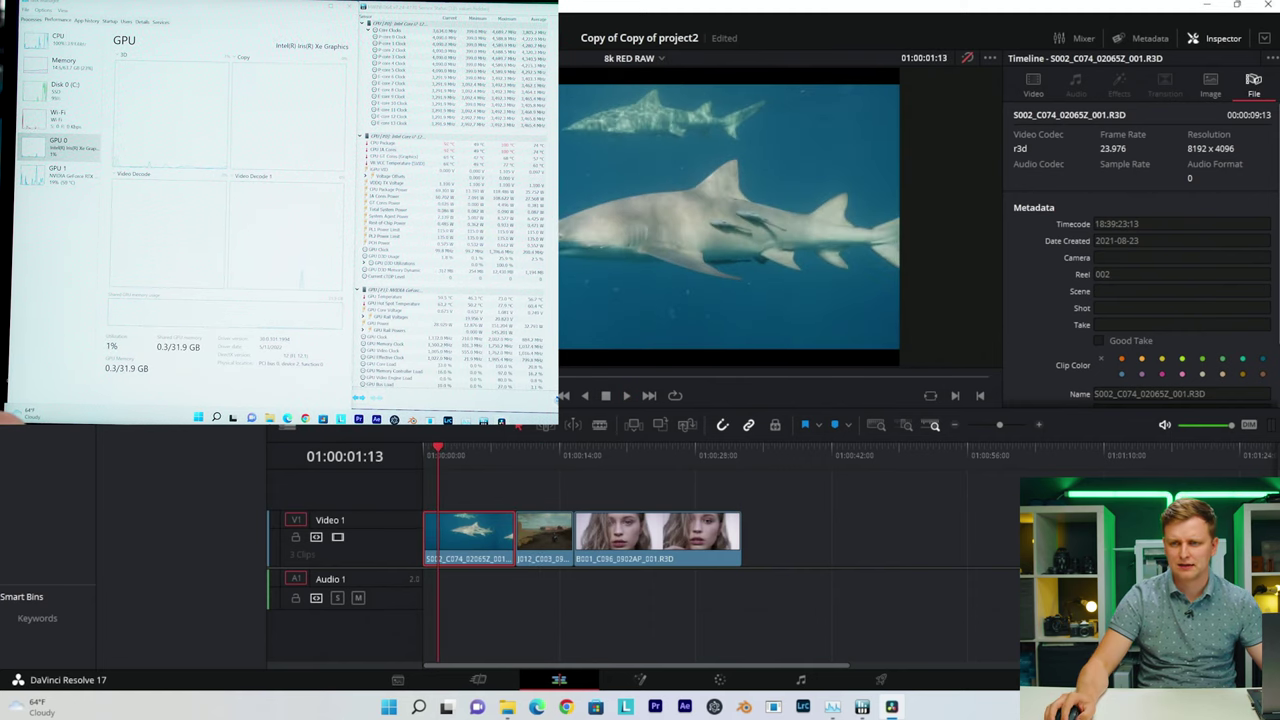
# - Set the timeline resolution to 1920 x 1080 HD and play the 8k RED shark clip to about 01:00:03:09
pyautogui.hotkey('shift', '9')
pyautogui.click(651, 146)
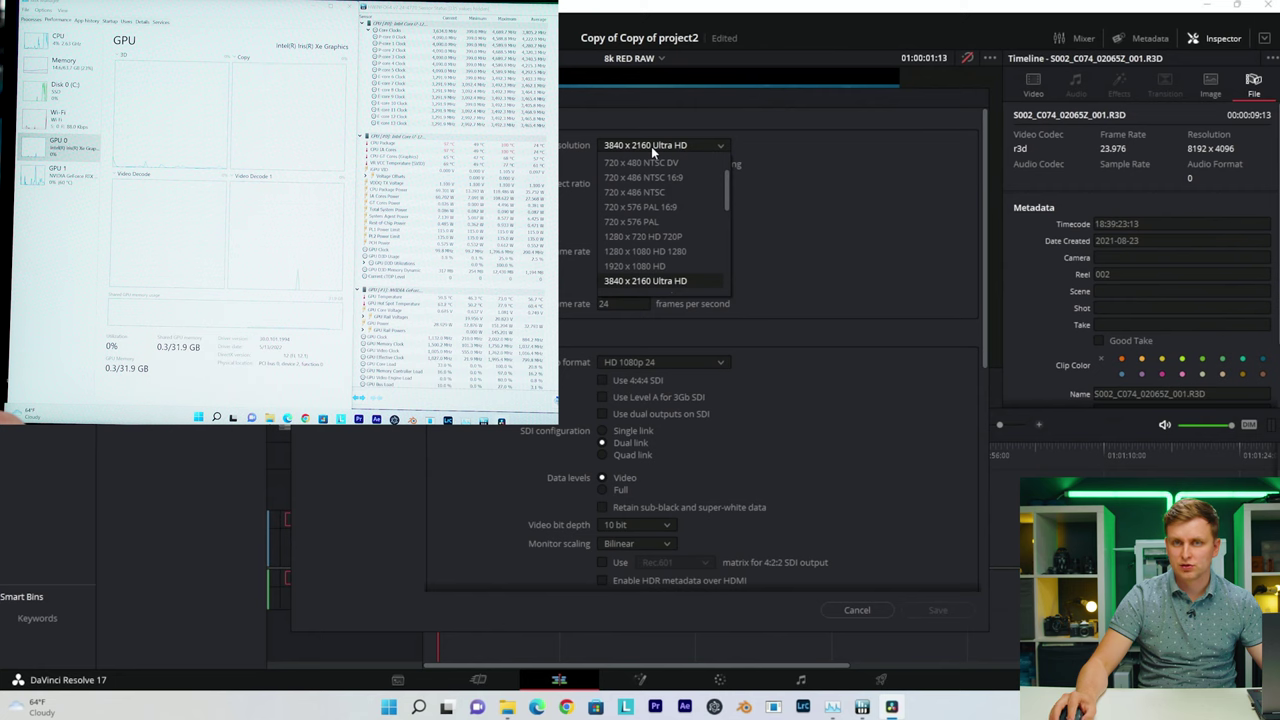
pyautogui.click(648, 266)
pyautogui.click(950, 613)
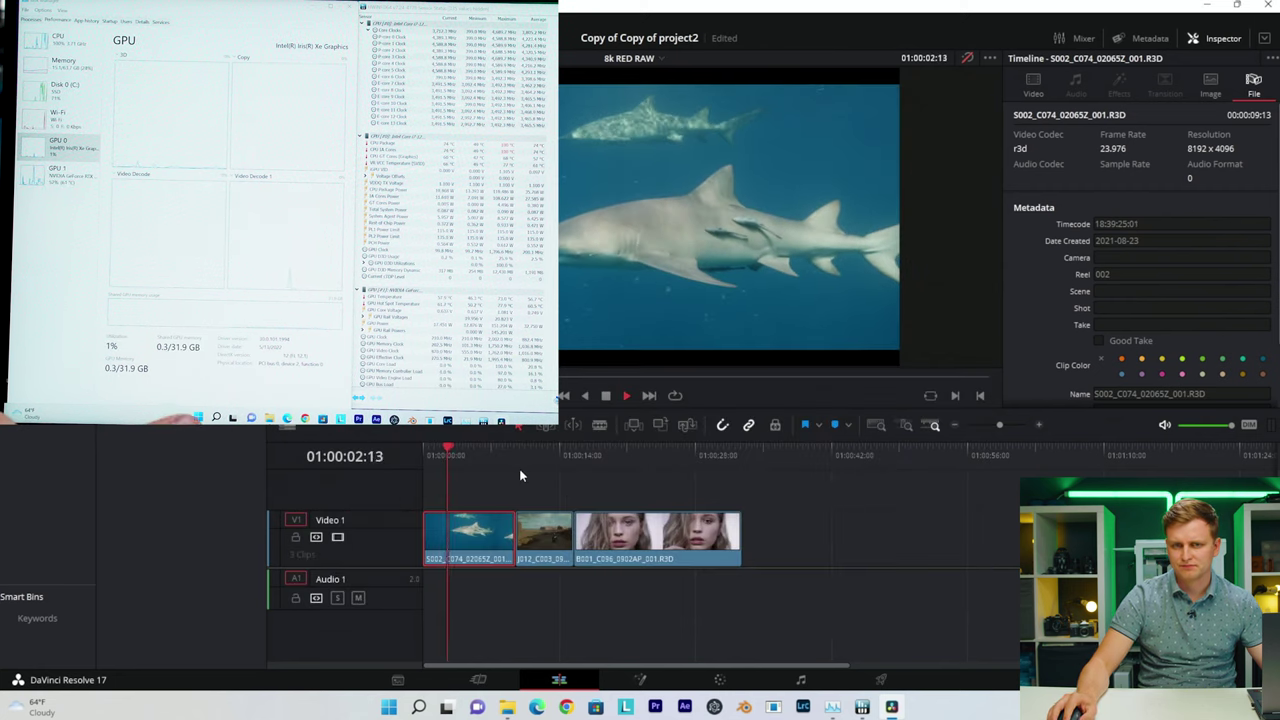
pyautogui.press('space')
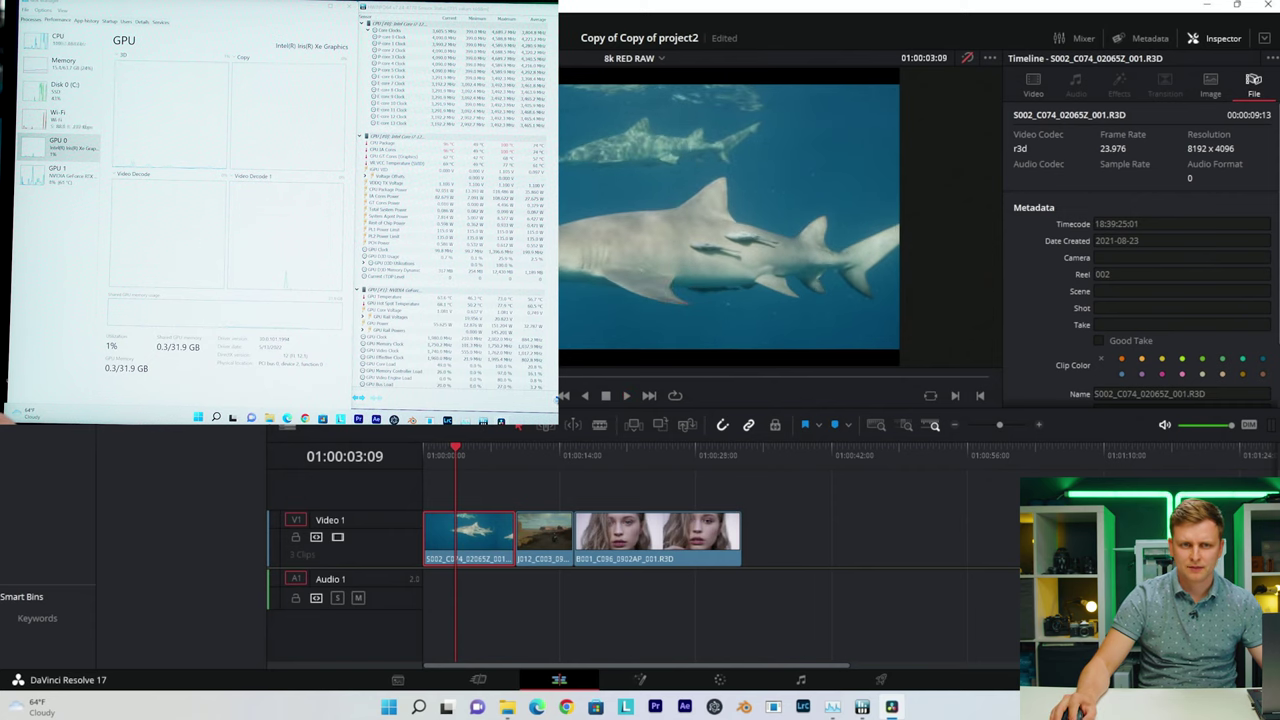
# - Scrub and play the first clip of the Braw 12k timeline to about 01:00:06:05 while showing GPU 1 in Task Manager
pyautogui.moveTo(490, 451); pyautogui.dragTo(475, 476)
pyautogui.click(70, 180)
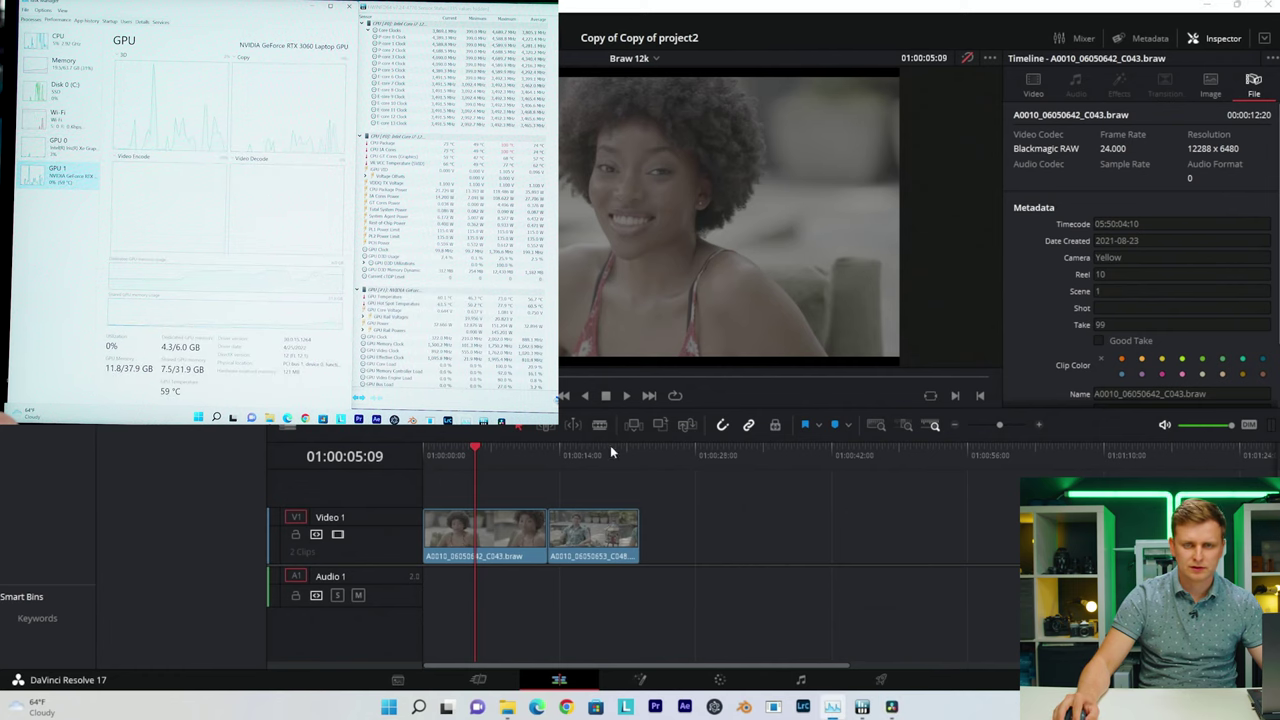
pyautogui.moveTo(570, 451); pyautogui.dragTo(476, 487)
pyautogui.press('space')
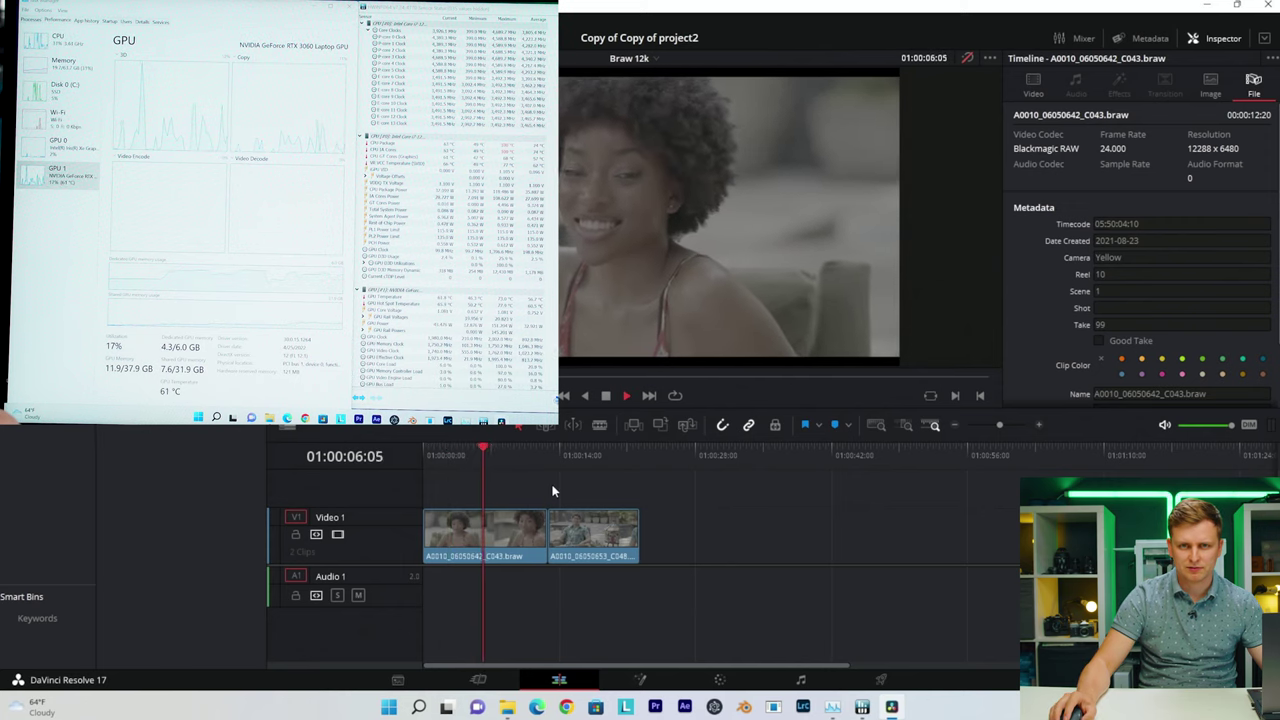